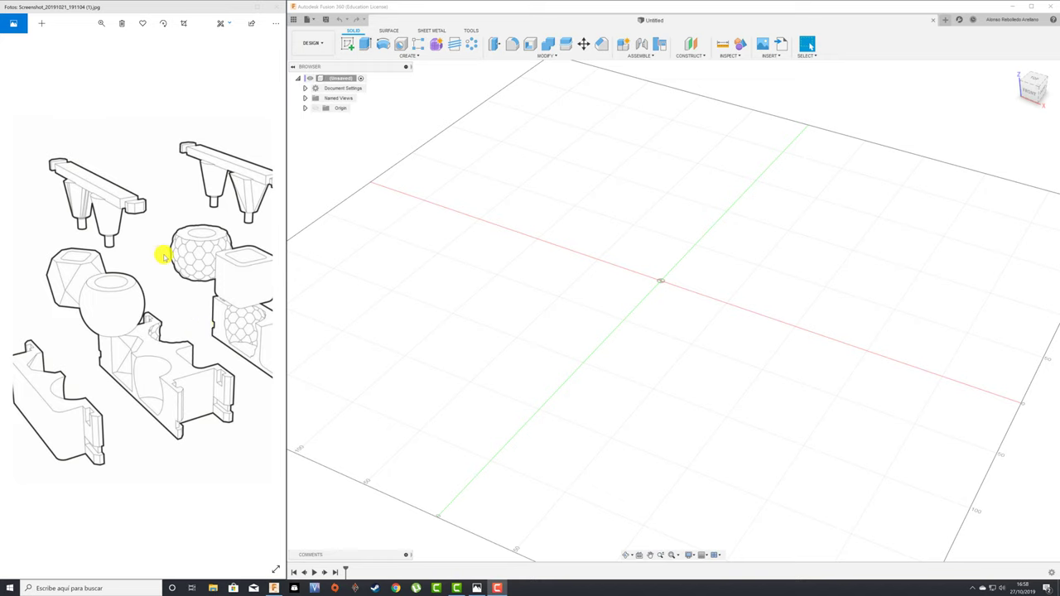
Zoom the reference photo of the mold parts out so more of it shows
click(103, 28)
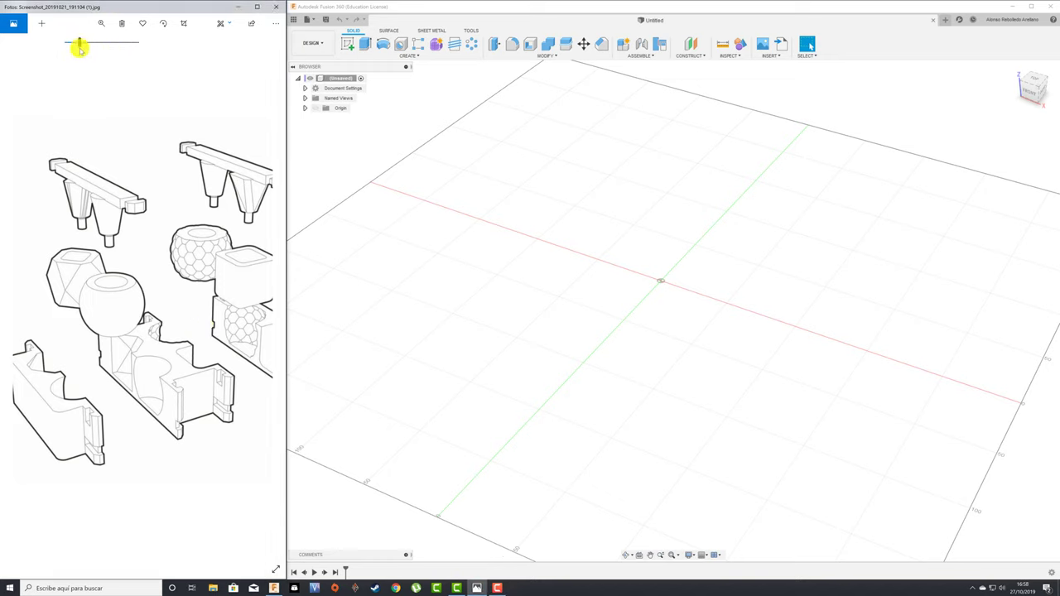
drag(78, 43, 68, 50)
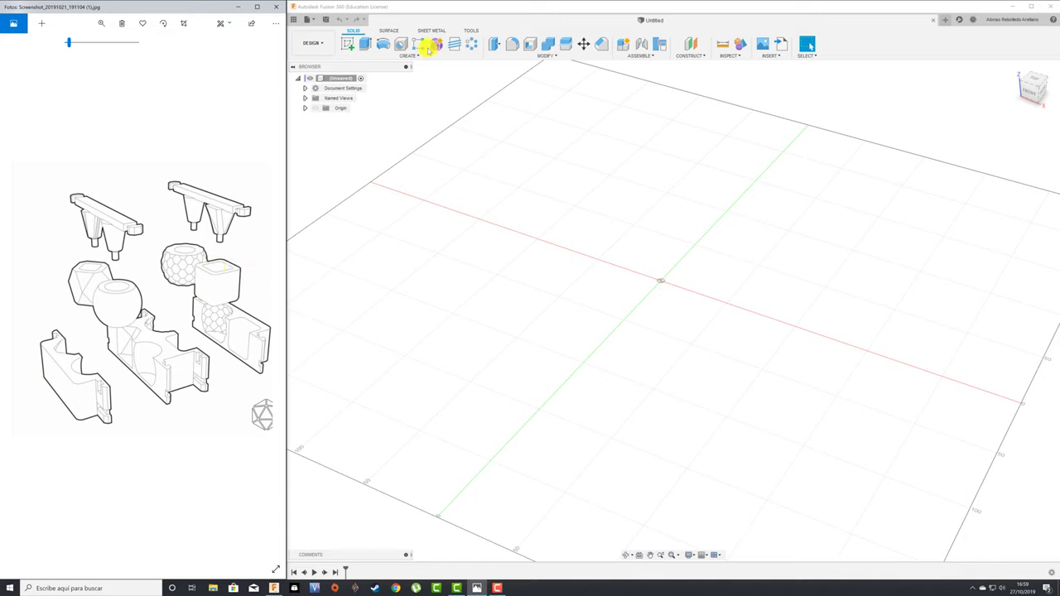
Save the design as MACETERO in the CARCASAS project
click(322, 18)
text(MACETERO)
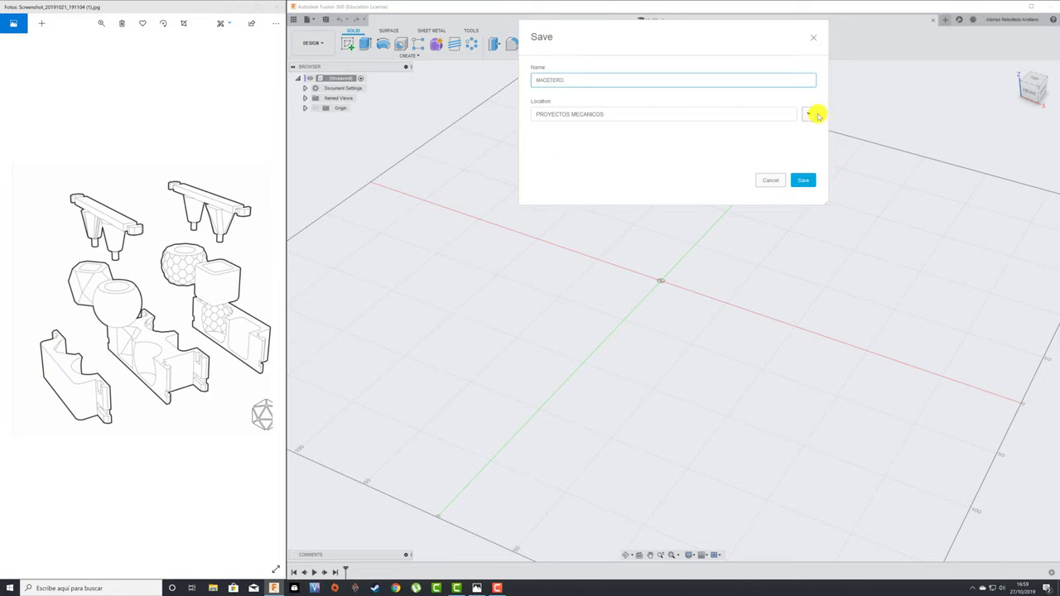
click(809, 115)
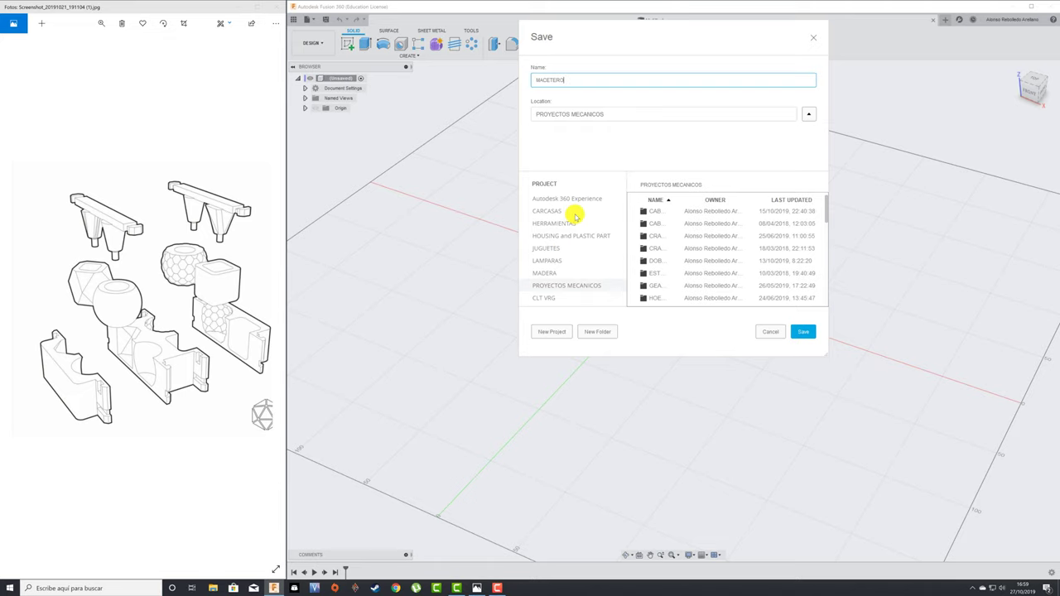
click(555, 211)
click(804, 332)
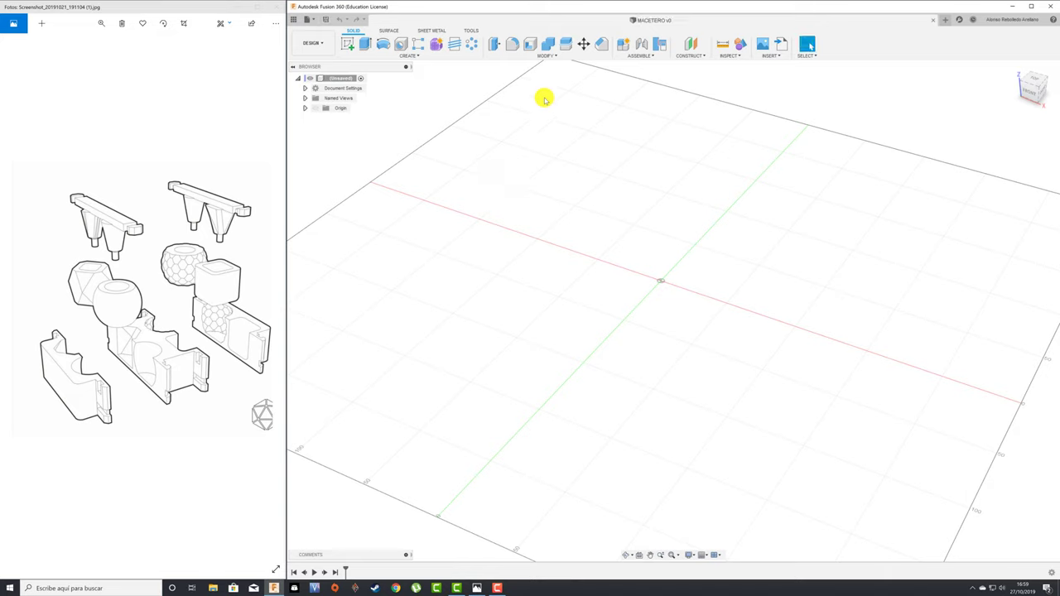
Add a new component named MACETERO and select it
click(640, 58)
click(636, 57)
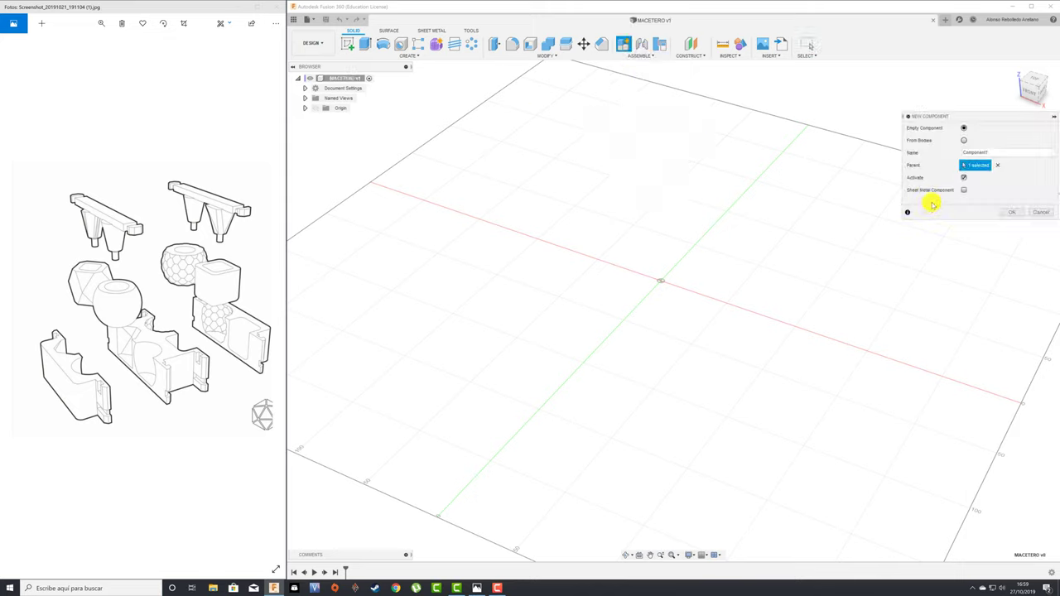
drag(988, 153, 925, 152)
click(1012, 212)
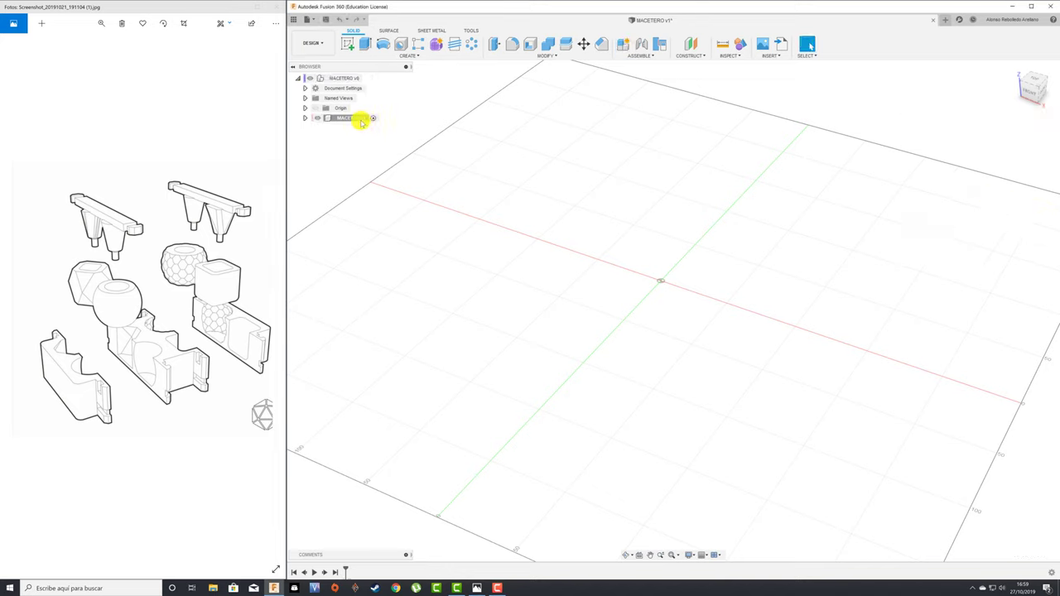
click(361, 119)
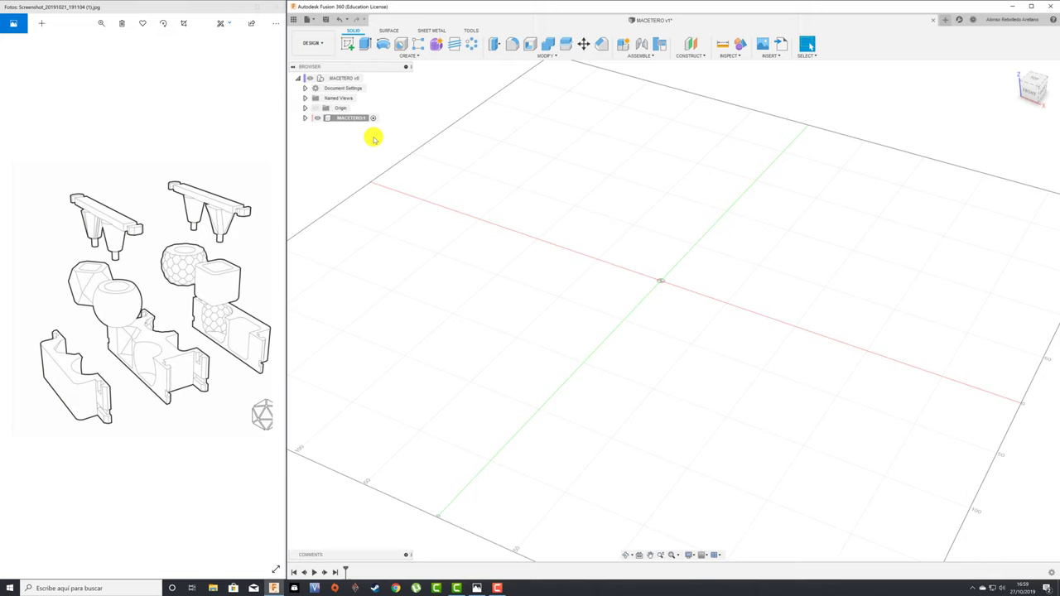
Start a sketch on the ground plane, centring the reference photo on the planter parts
click(347, 43)
click(712, 276)
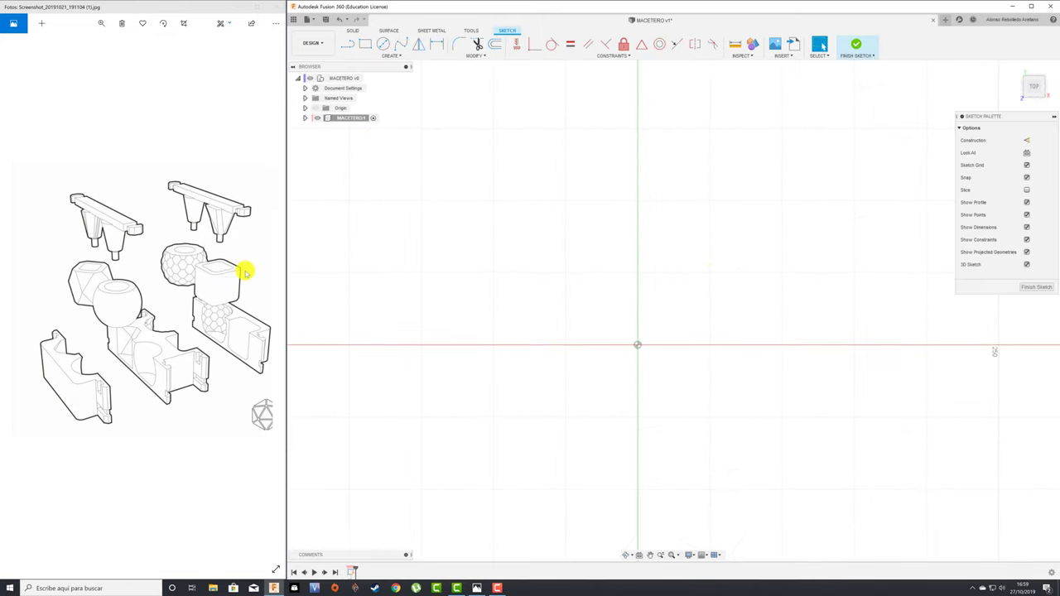
click(101, 22)
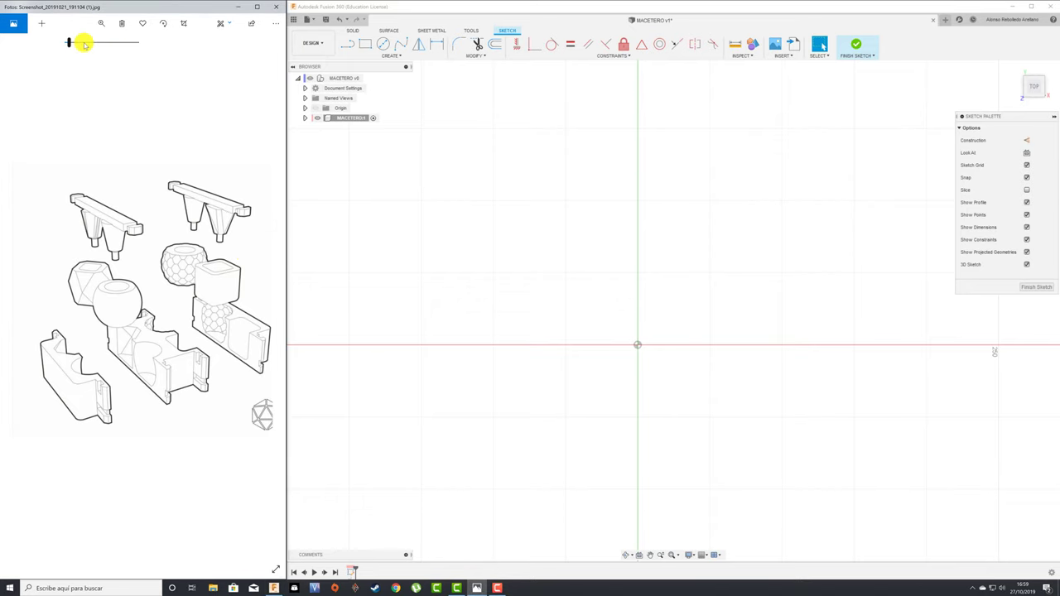
click(84, 43)
drag(170, 220, 83, 135)
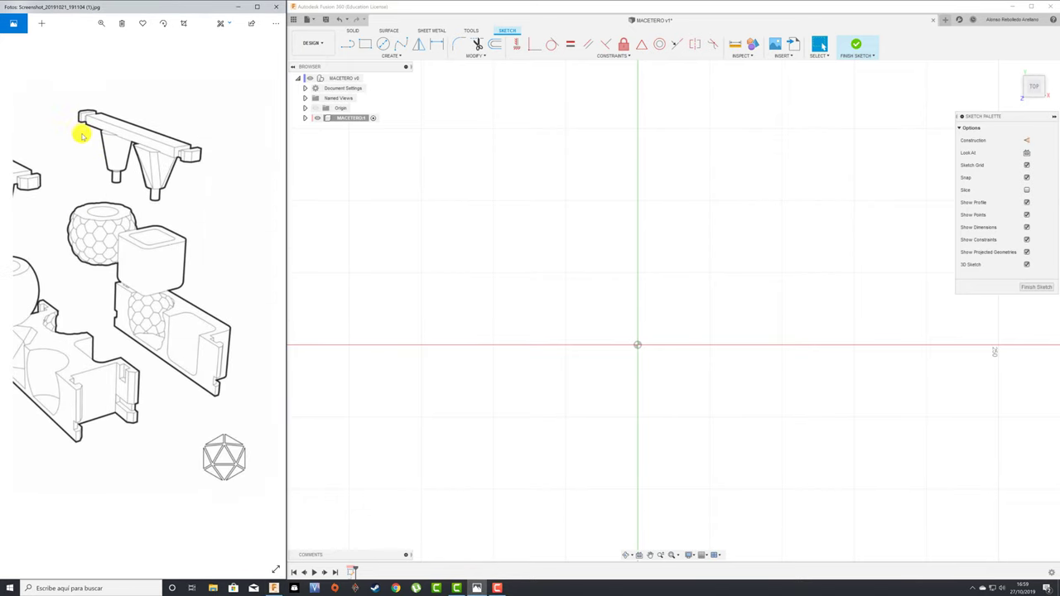
click(105, 41)
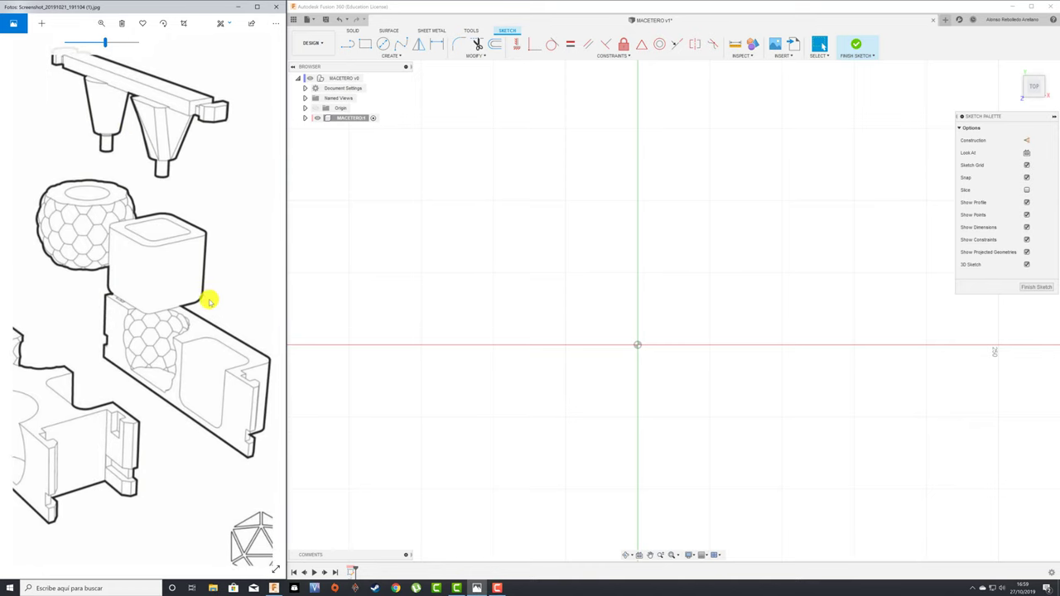
mouse_move(208, 296)
mouse_down()
mouse_move(268, 302)
mouse_move(218, 291)
mouse_up()
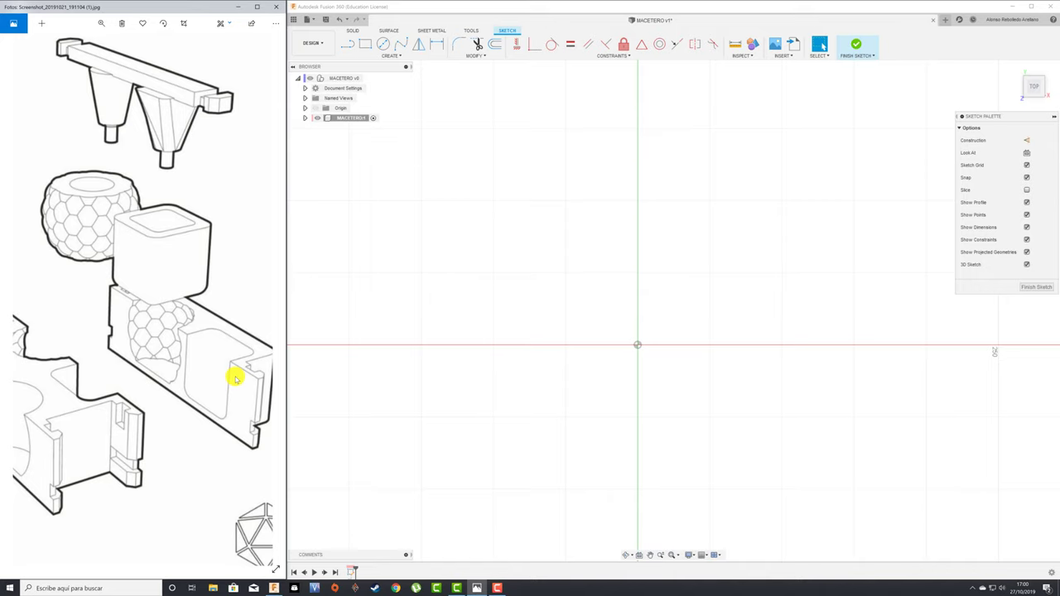
Draw a center rectangle anchored at the origin
click(391, 54)
mouse_move(358, 75)
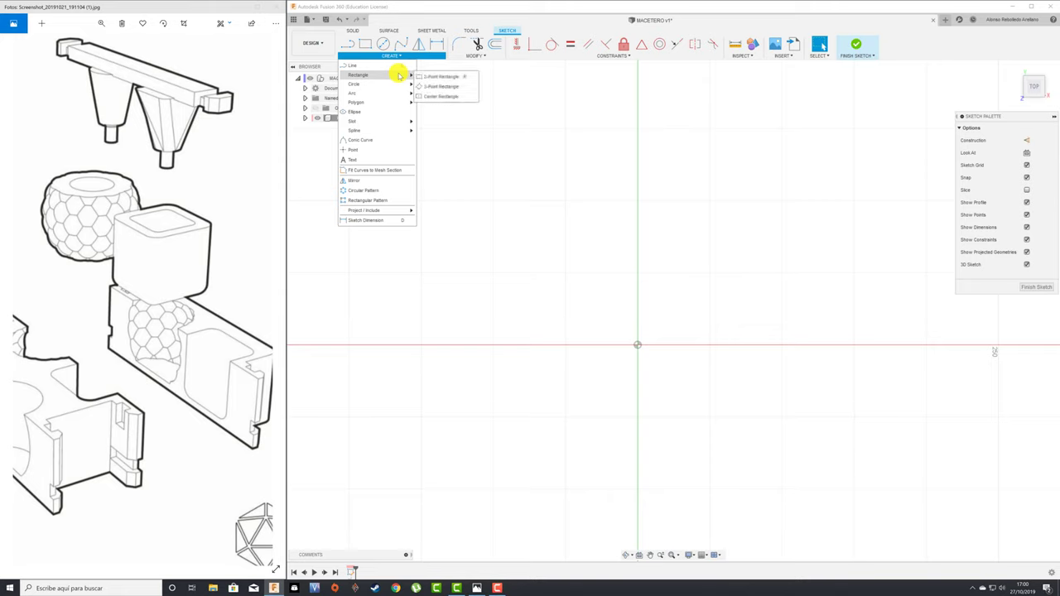
click(445, 97)
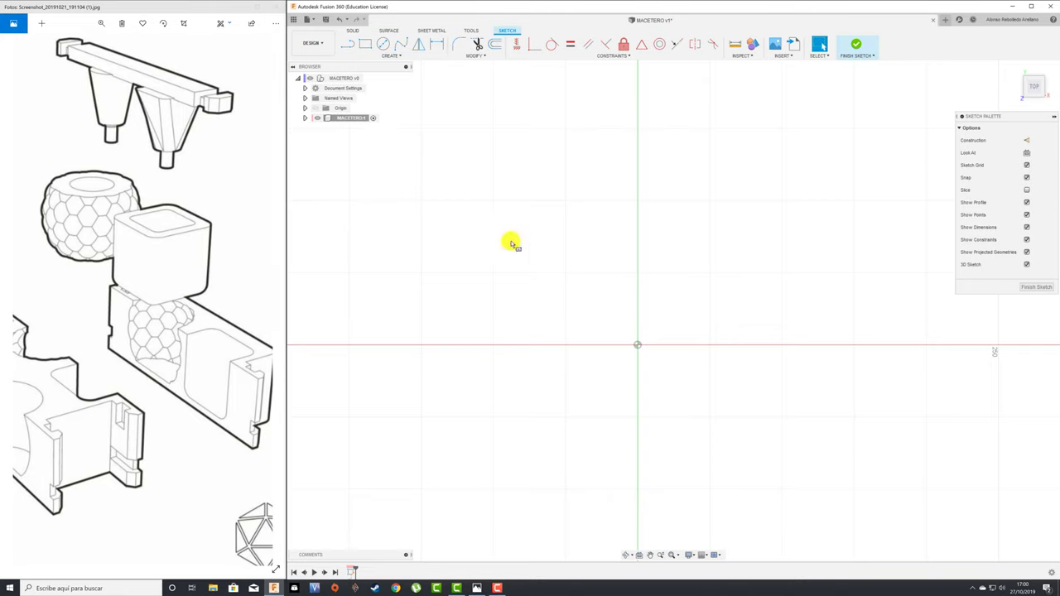
click(638, 344)
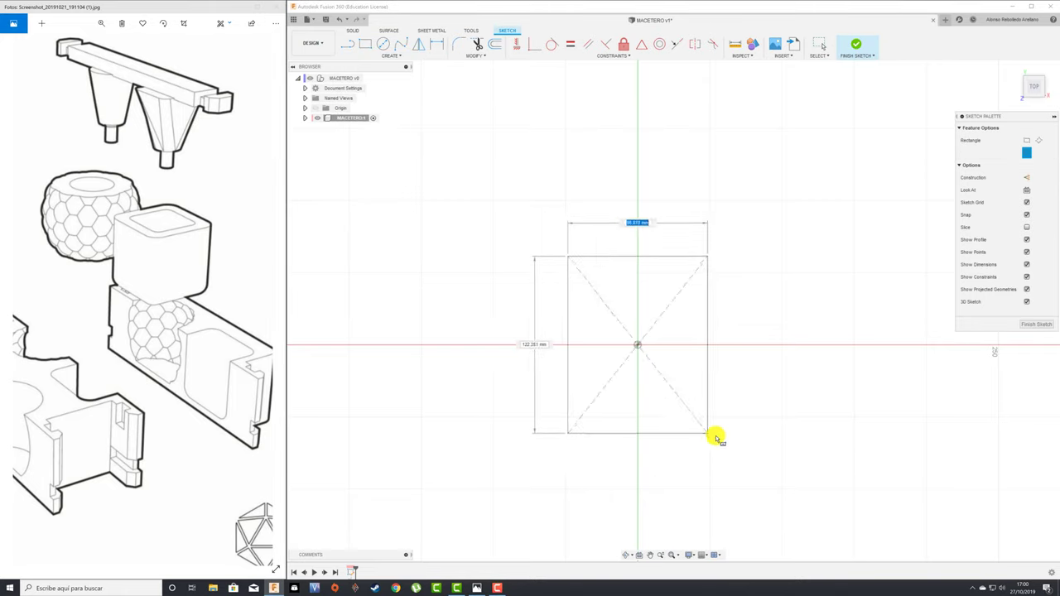
click(749, 444)
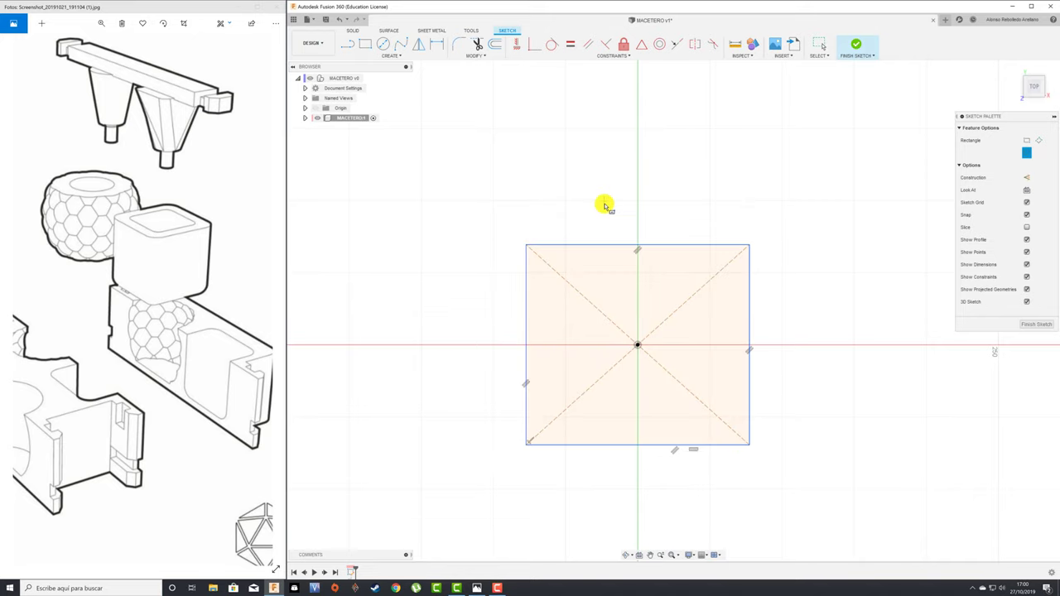
Dimension the rectangle's width and height to 150 mm each
key(d)
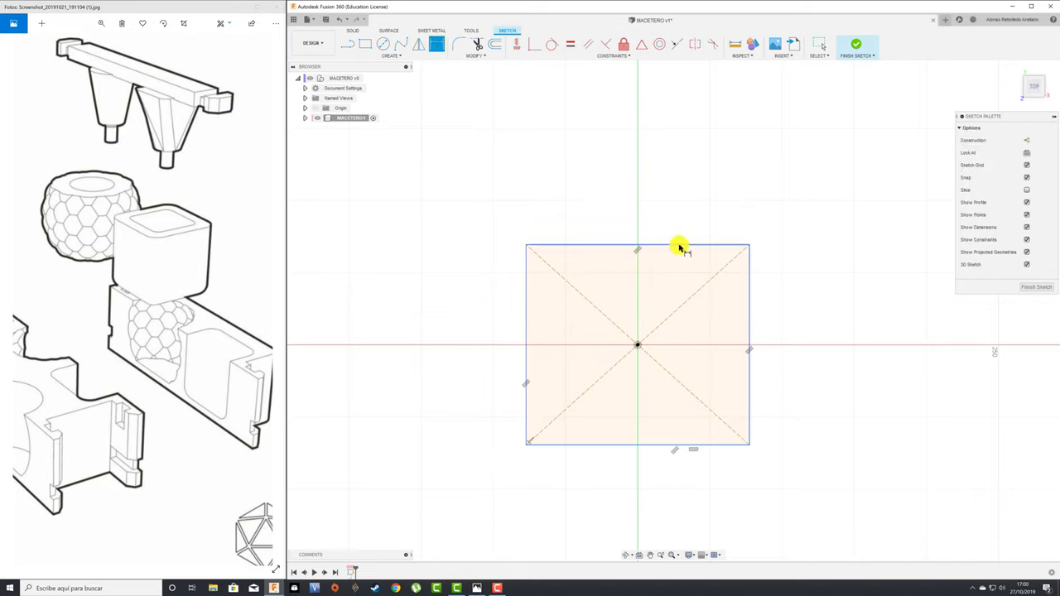
click(679, 245)
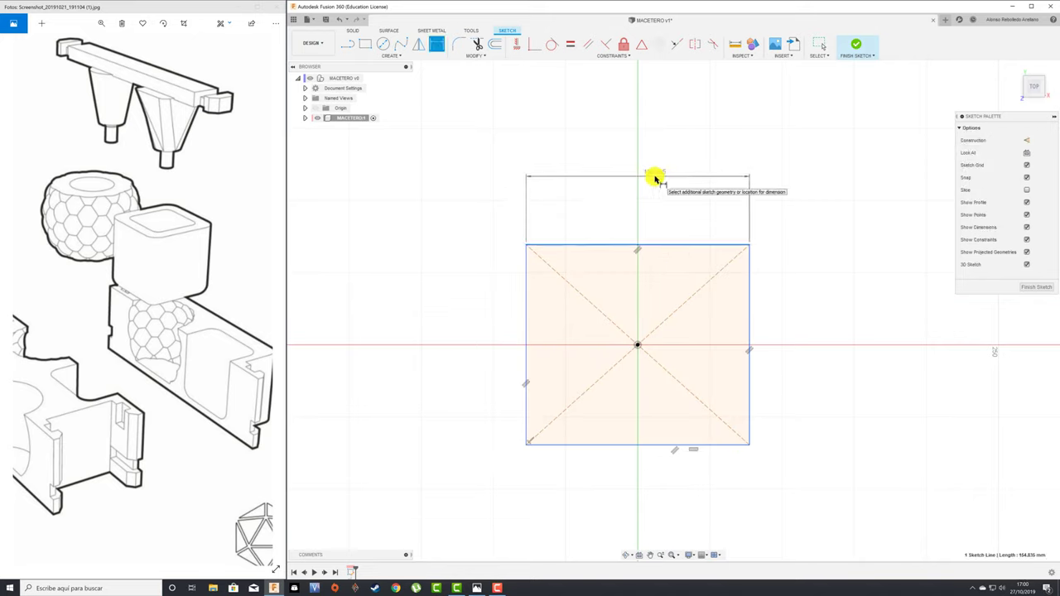
click(654, 178)
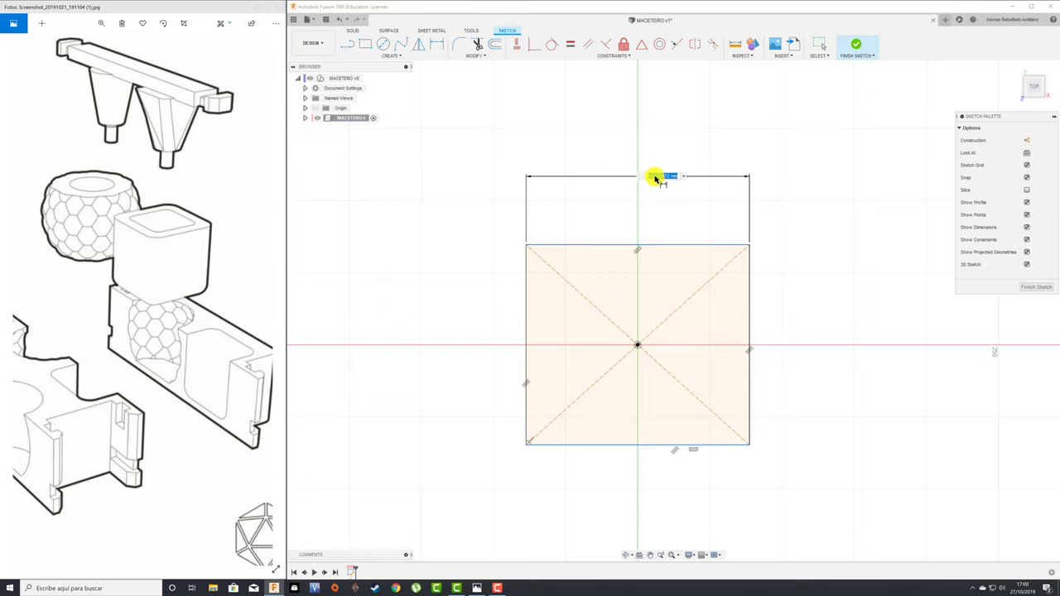
text(150)
key(Return)
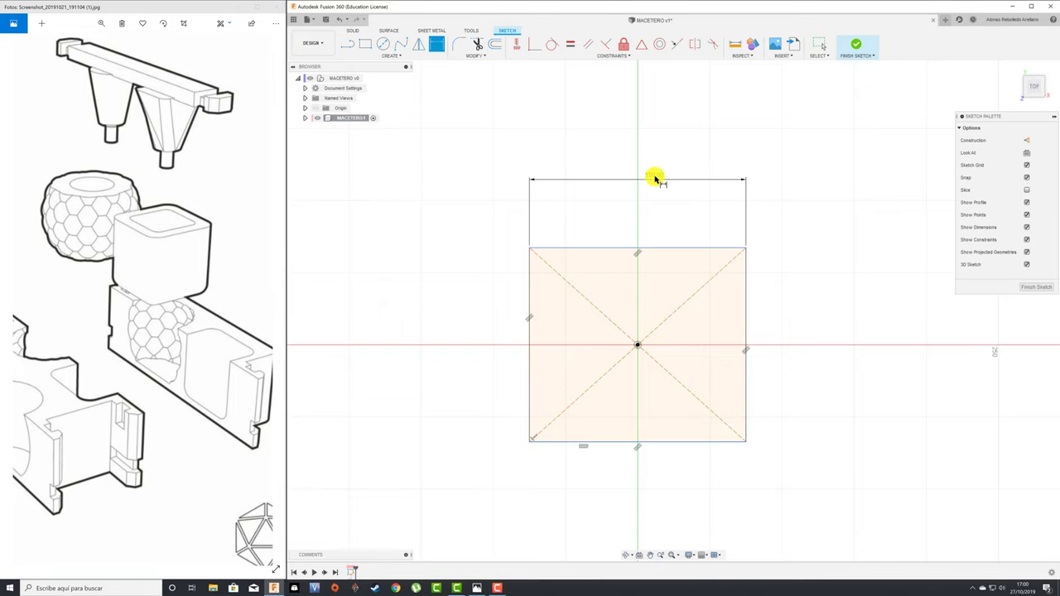
click(746, 314)
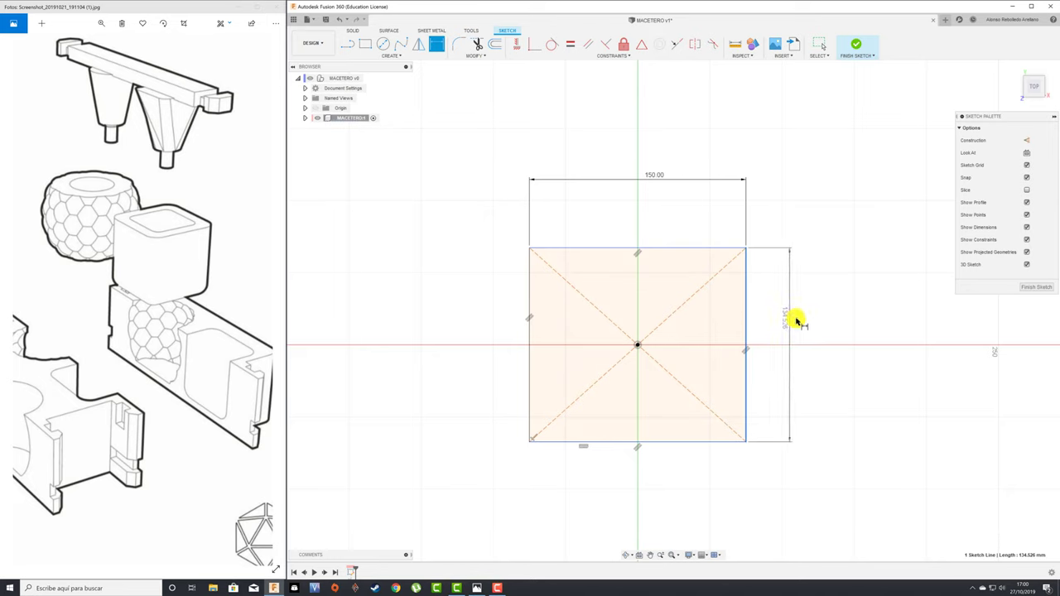
click(819, 318)
text(15)
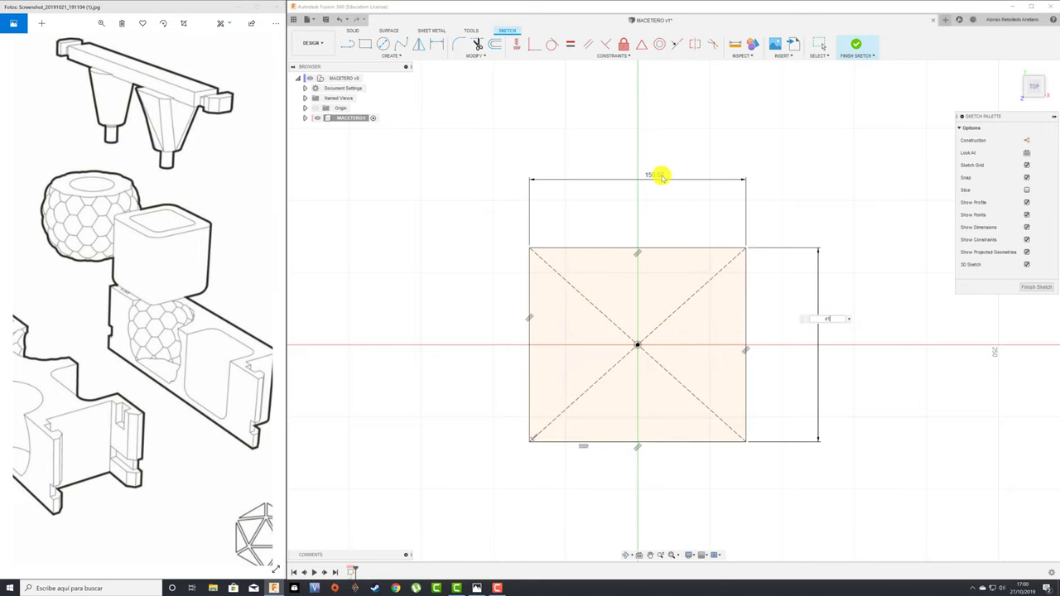
key(Return)
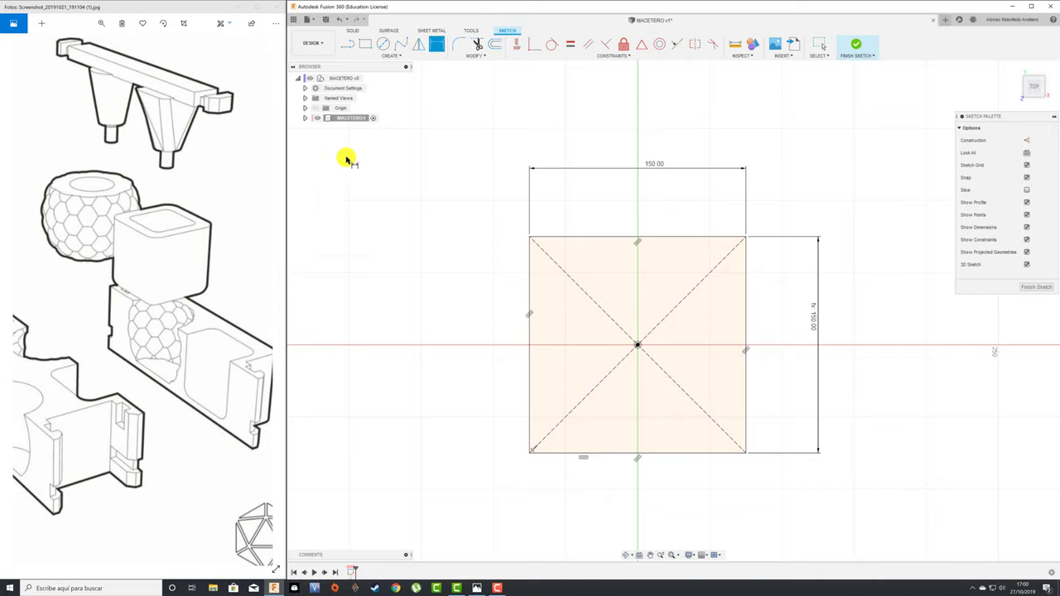
Round all four corners of the square with 20 mm sketch fillets
click(460, 50)
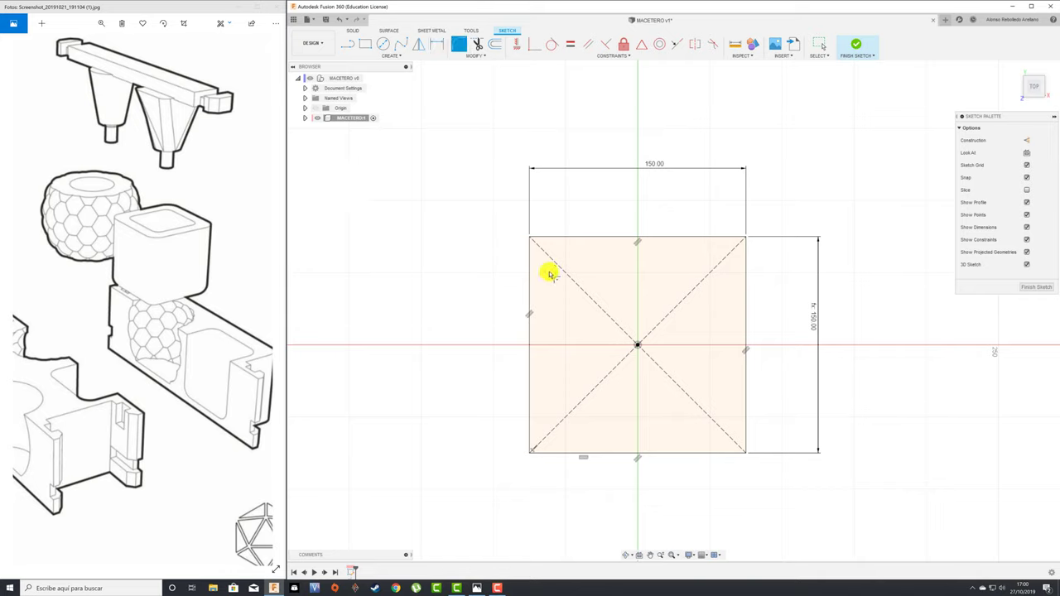
click(530, 267)
click(554, 241)
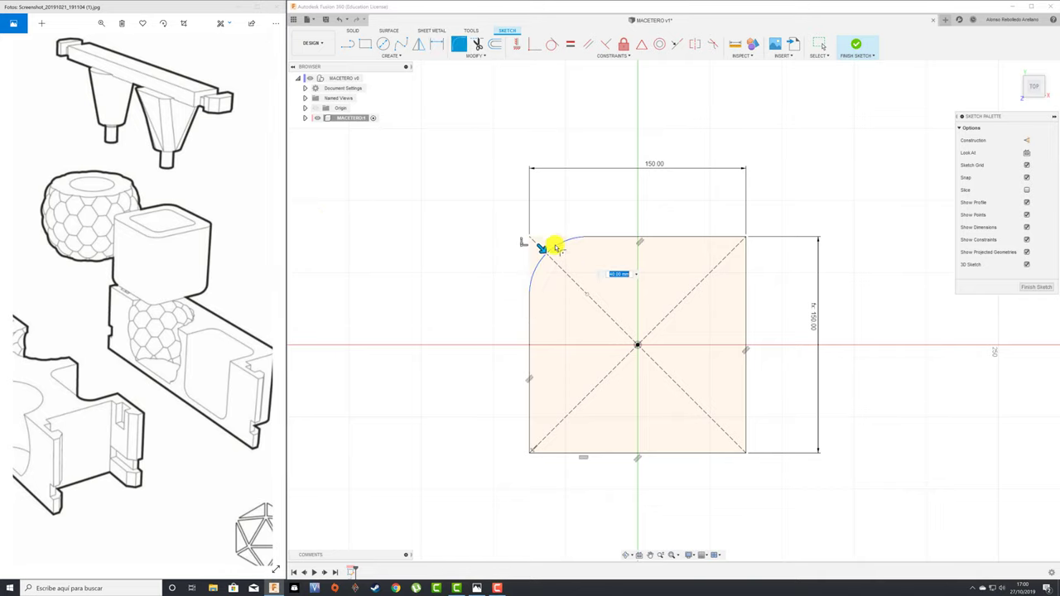
key(Return)
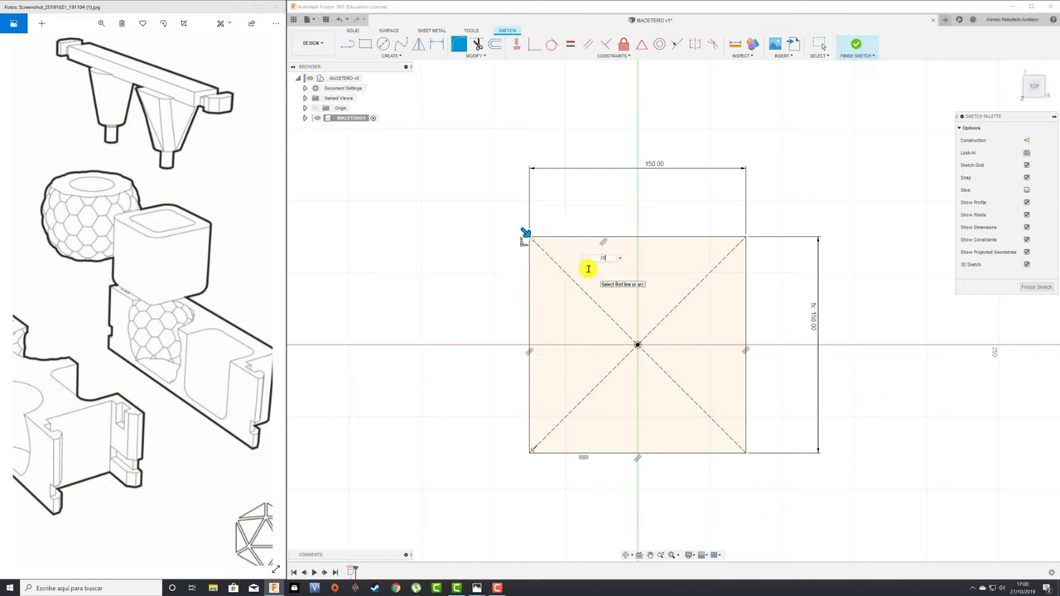
text(0)
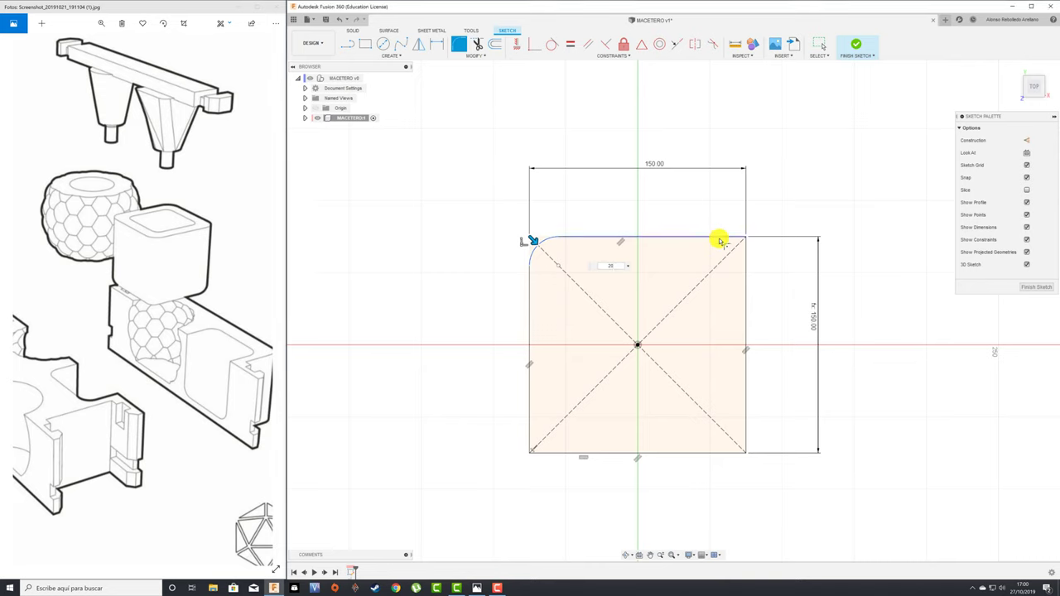
click(723, 238)
click(748, 260)
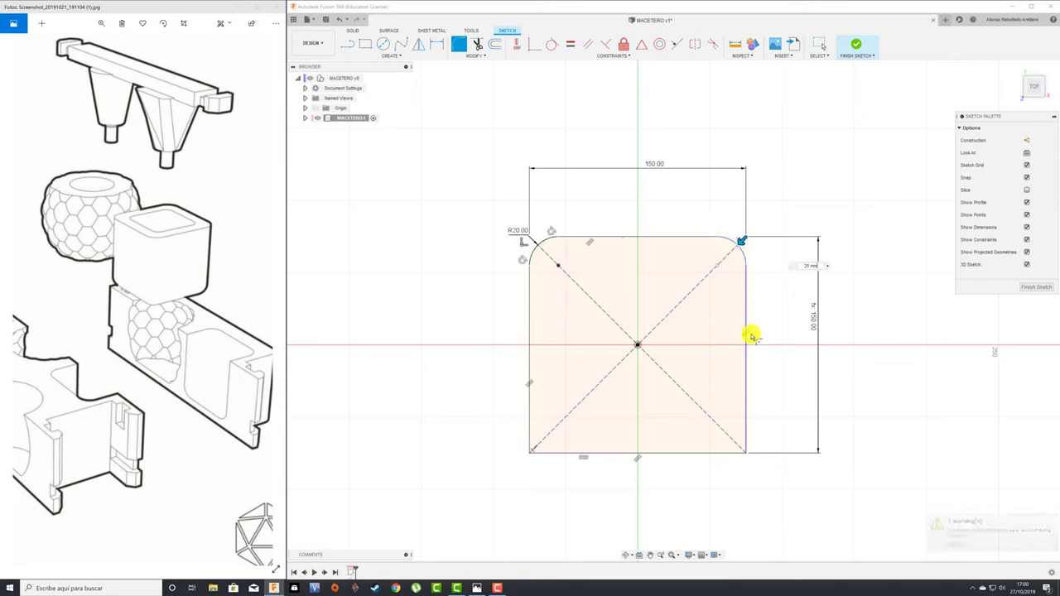
click(748, 429)
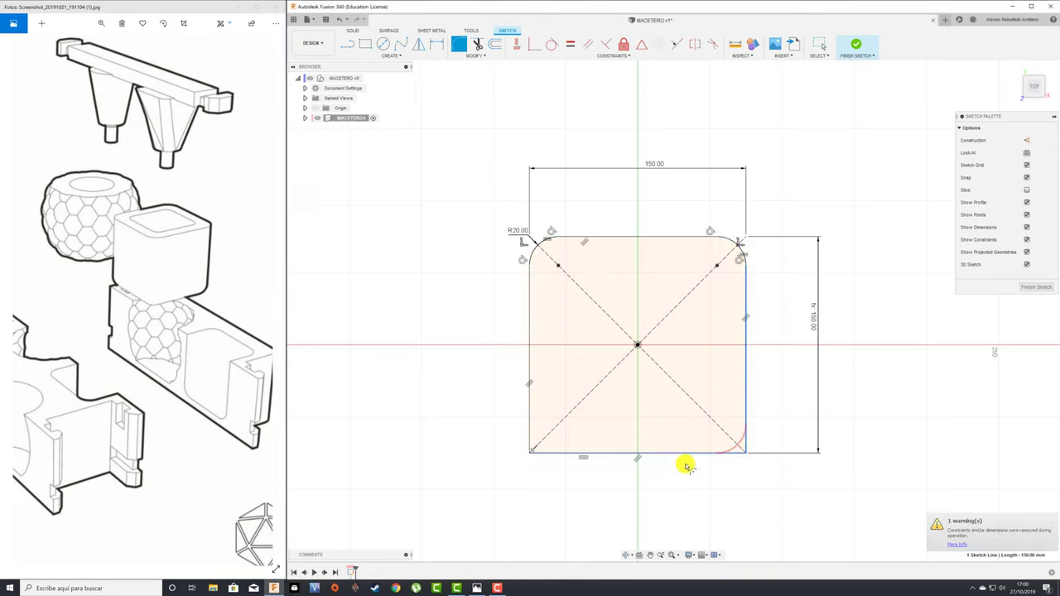
click(681, 454)
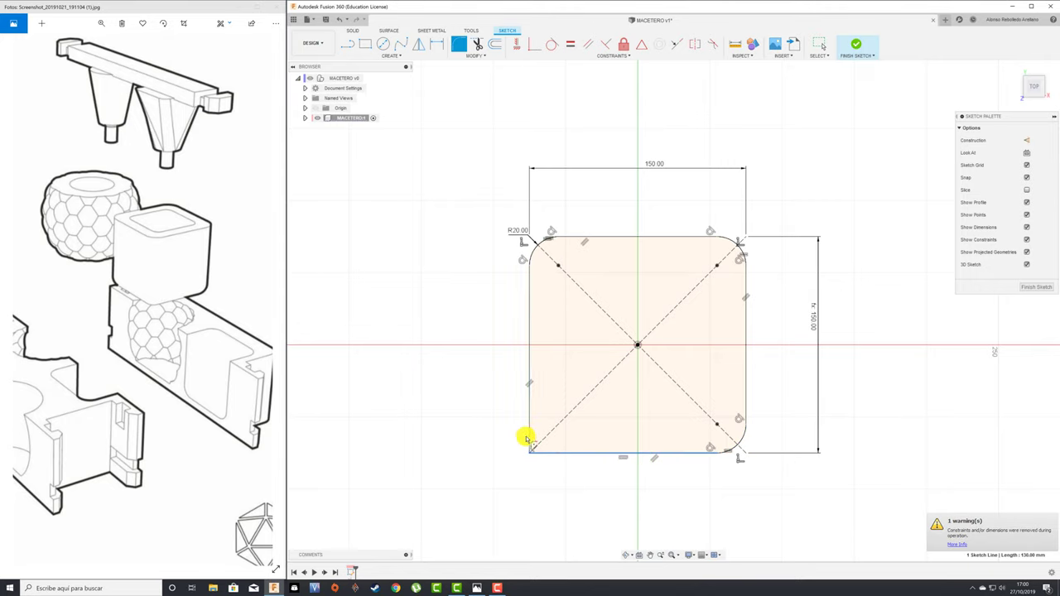
click(531, 435)
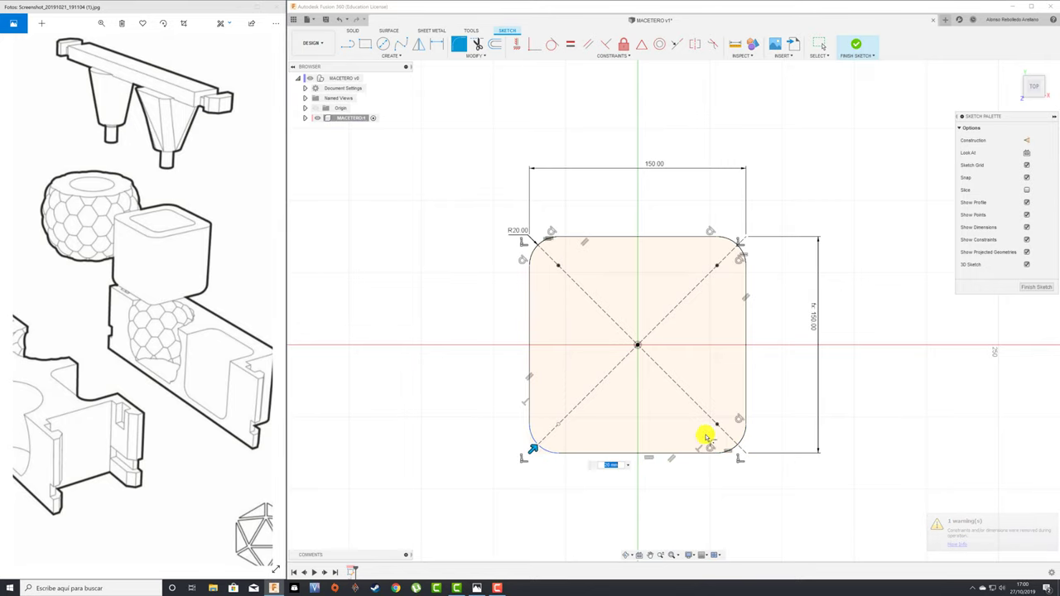
Extrude the rounded-square profile 150 mm into a solid body
click(1037, 287)
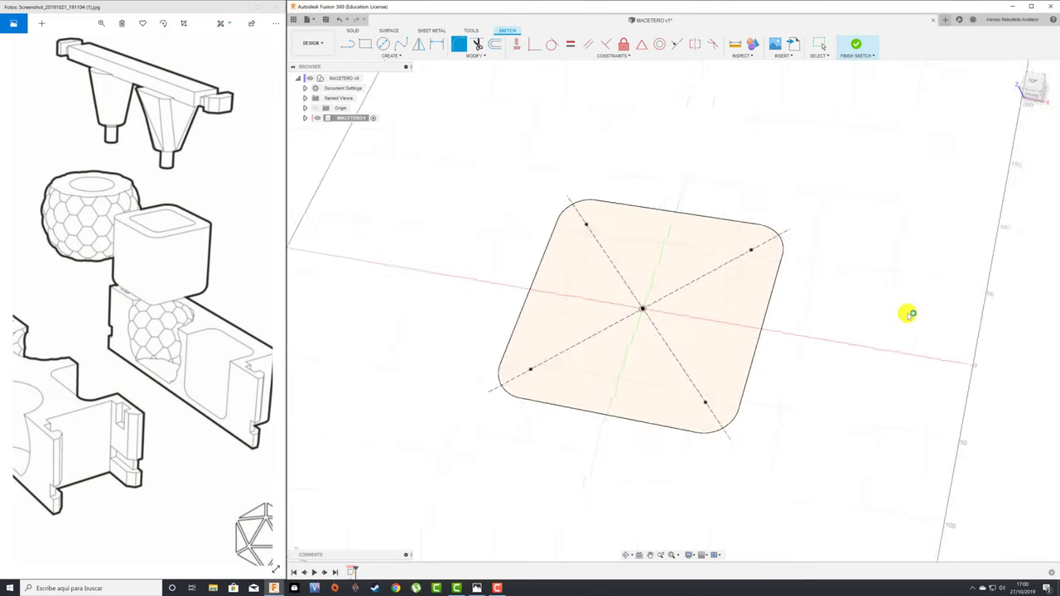
key(e)
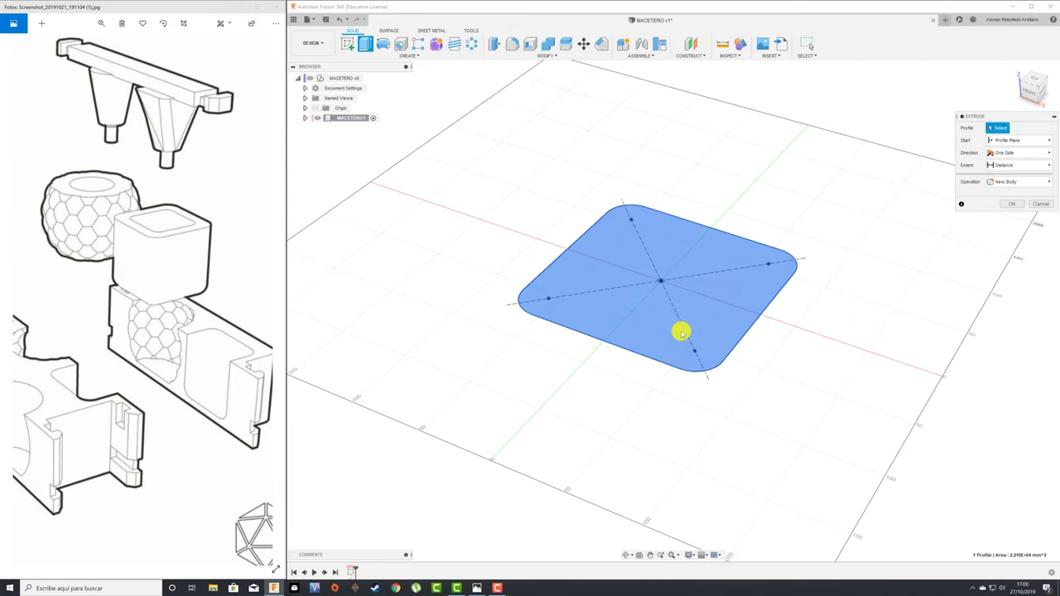
click(667, 279)
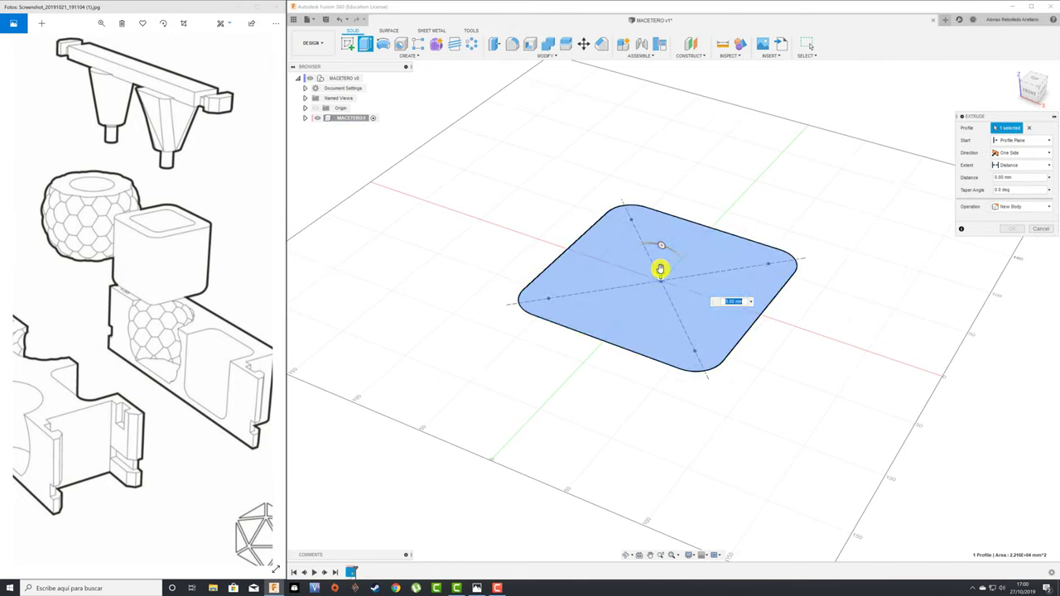
drag(654, 142, 654, 142)
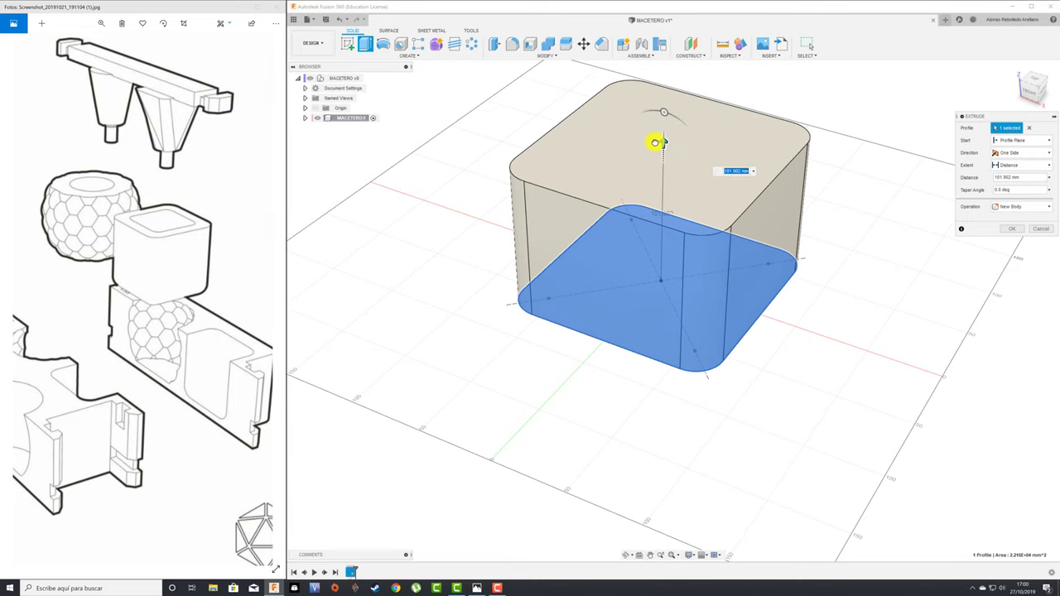
text(150)
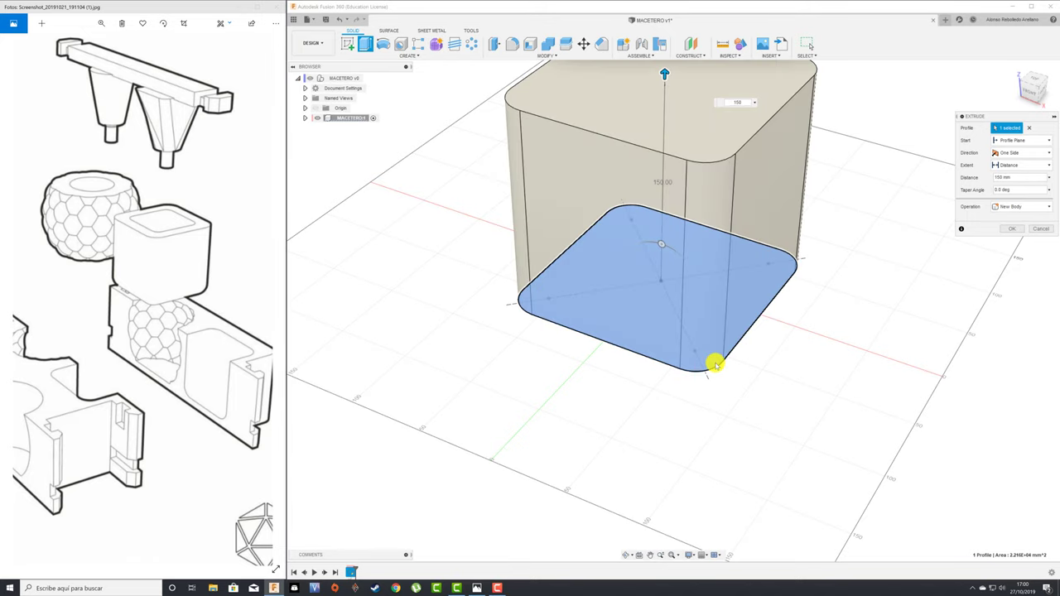
scroll(710, 348, down, 3)
scroll(646, 360, down, 2)
scroll(721, 296, down, 1)
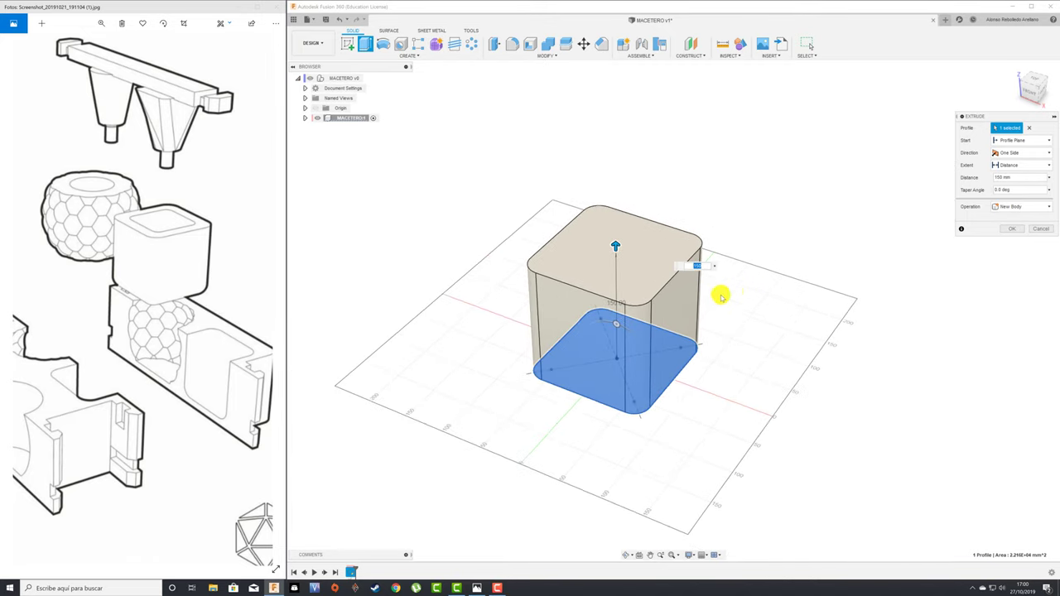
click(1015, 229)
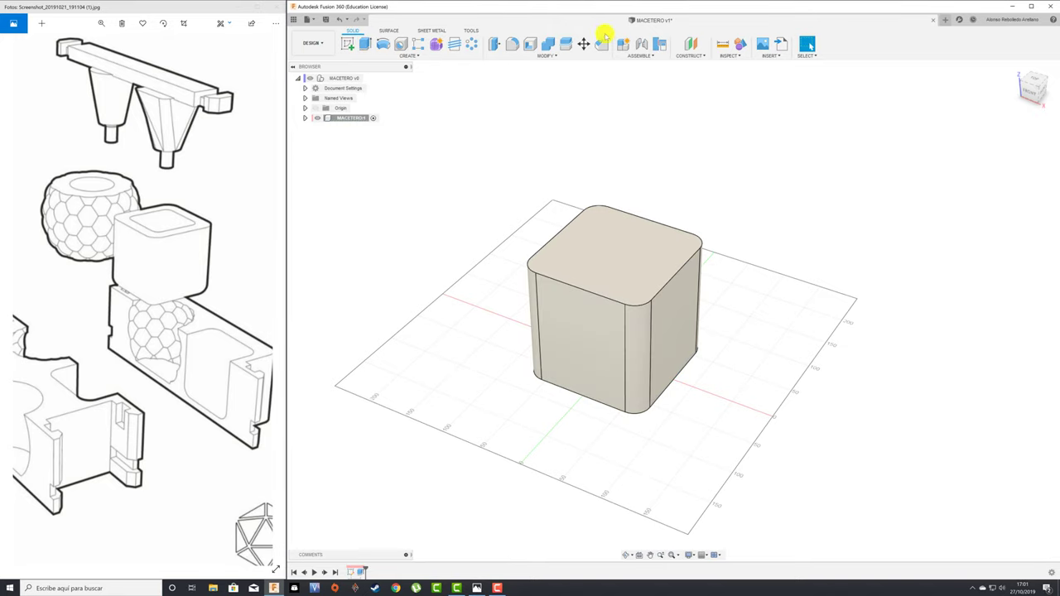
Colour components individually and create a new MOLDE component under the root assembly
click(740, 46)
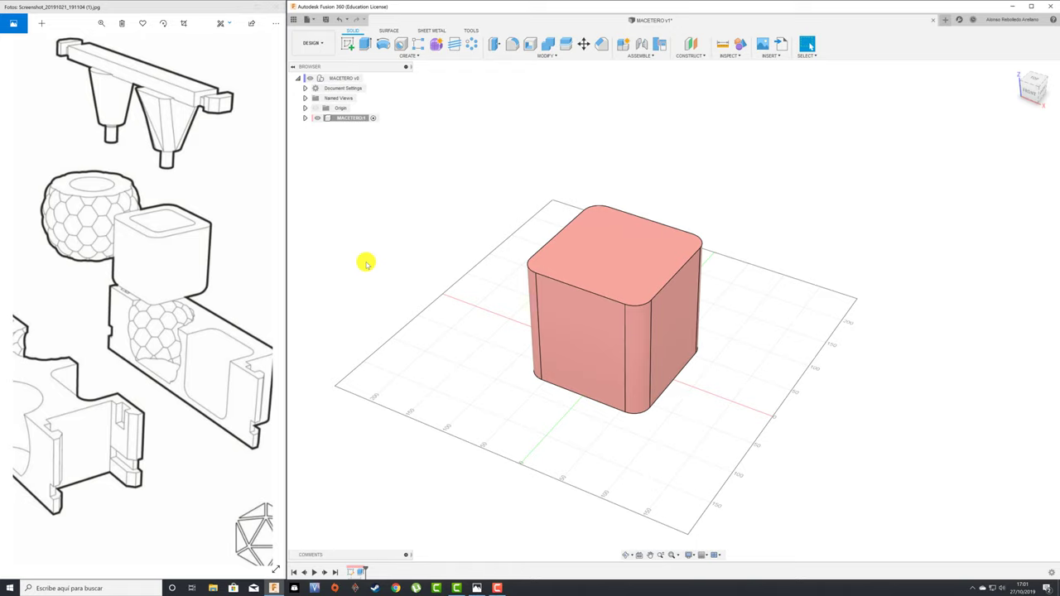
click(346, 119)
right_click(346, 118)
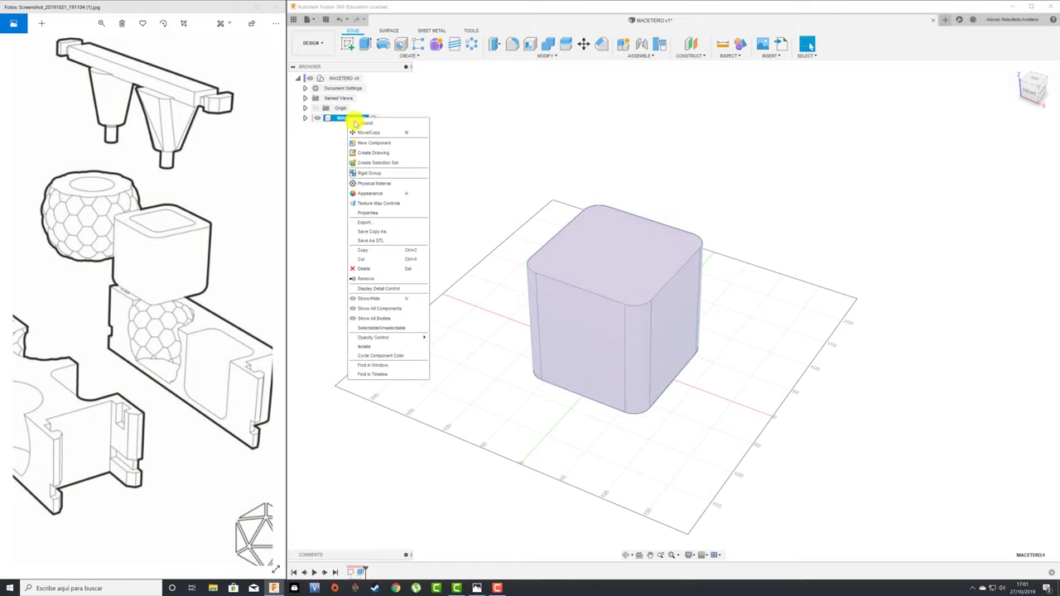
click(352, 118)
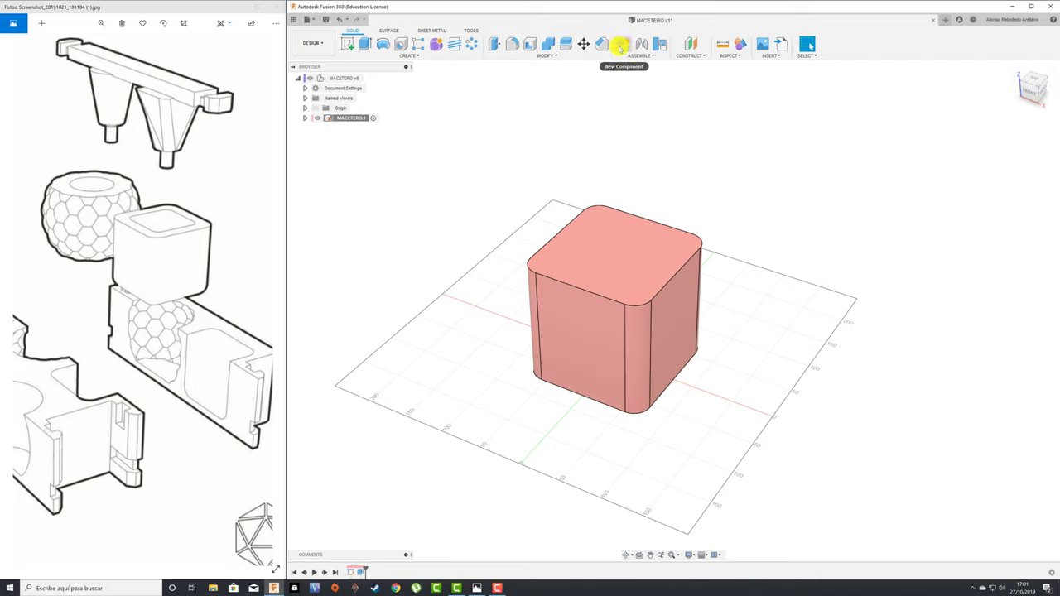
click(358, 79)
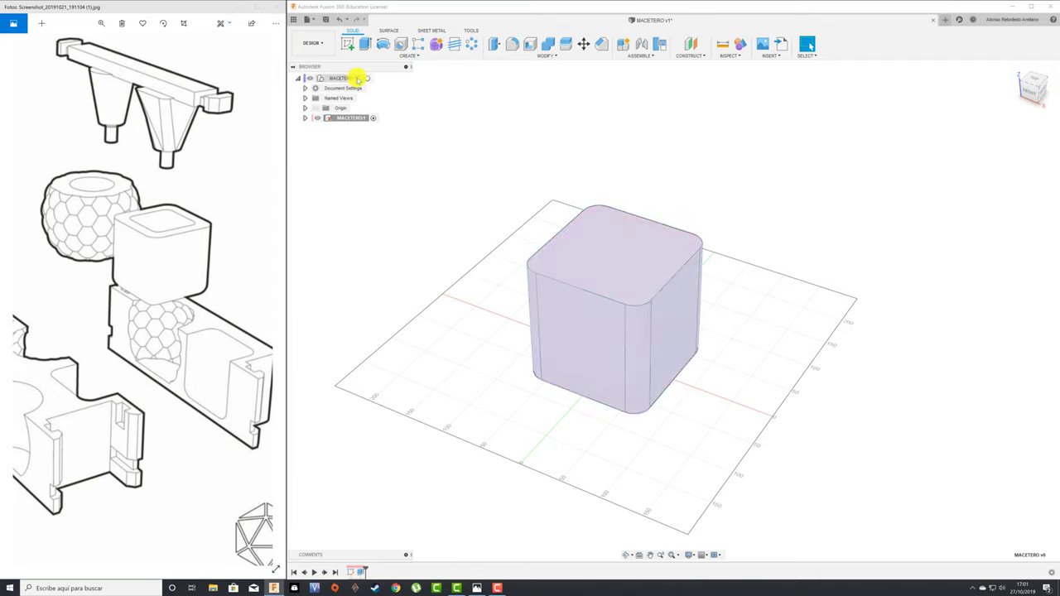
click(623, 44)
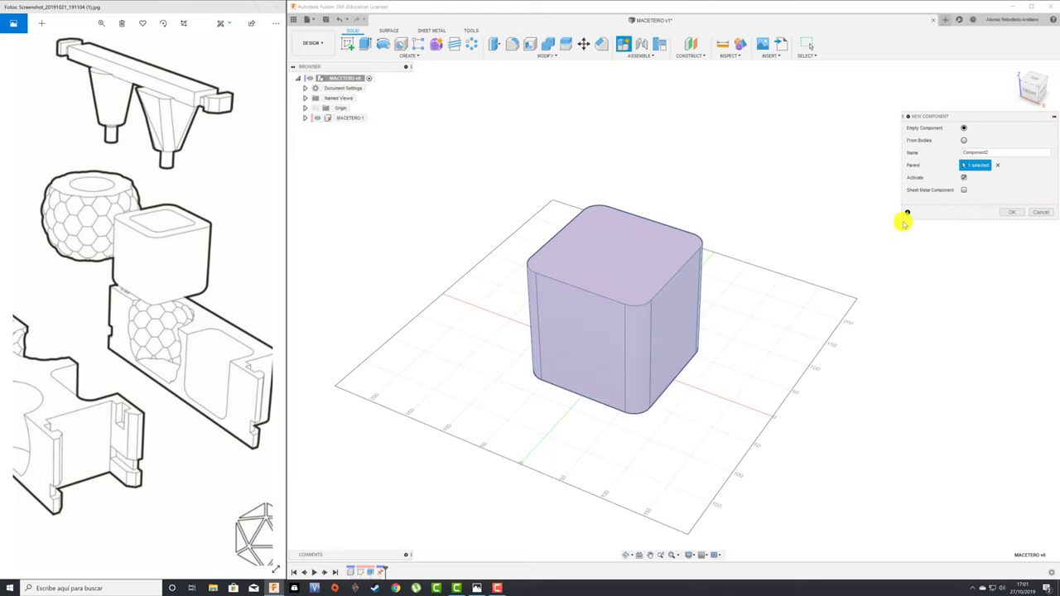
drag(1002, 149, 905, 141)
click(1024, 212)
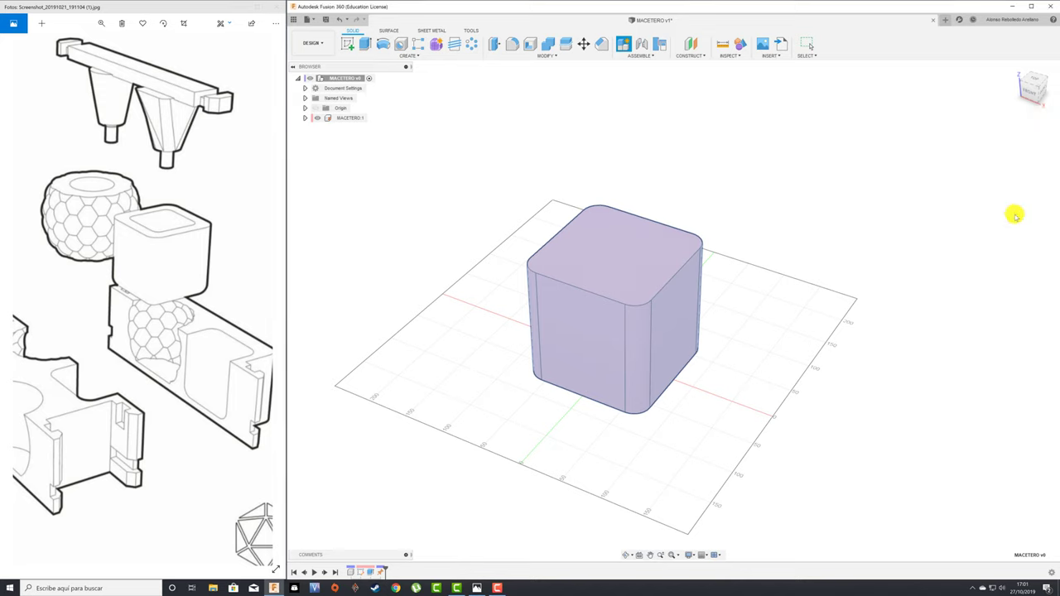
Sketch a center rectangle at the origin on the planter's top face
click(632, 235)
click(353, 45)
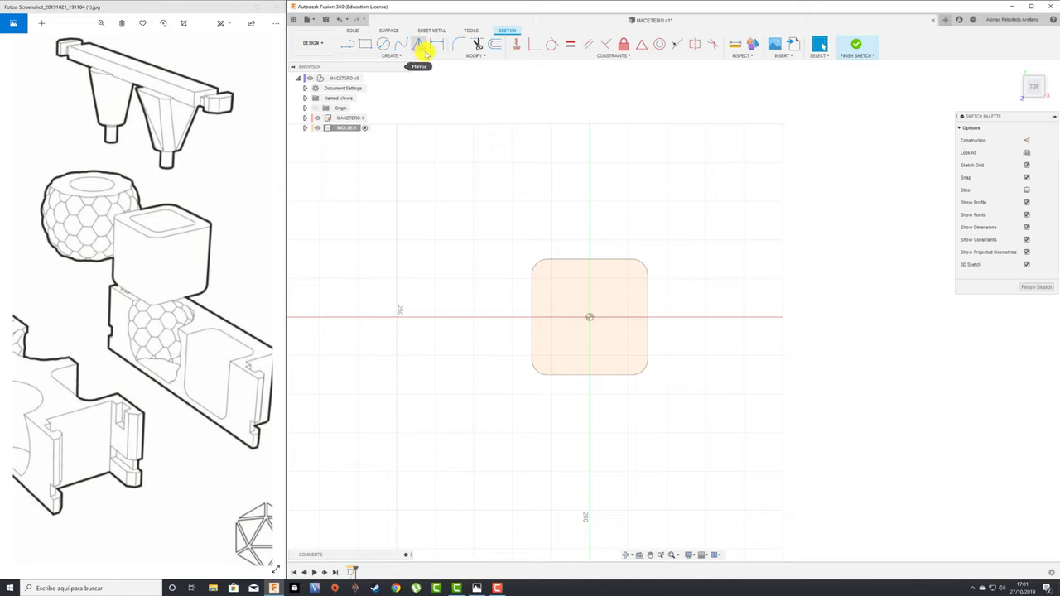
click(404, 57)
mouse_move(373, 75)
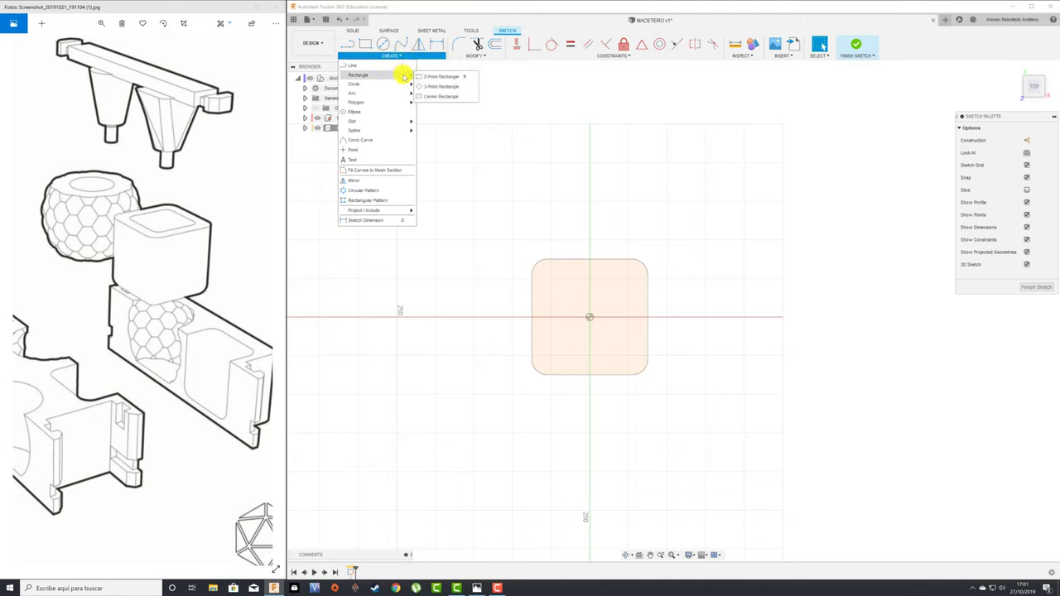
click(441, 97)
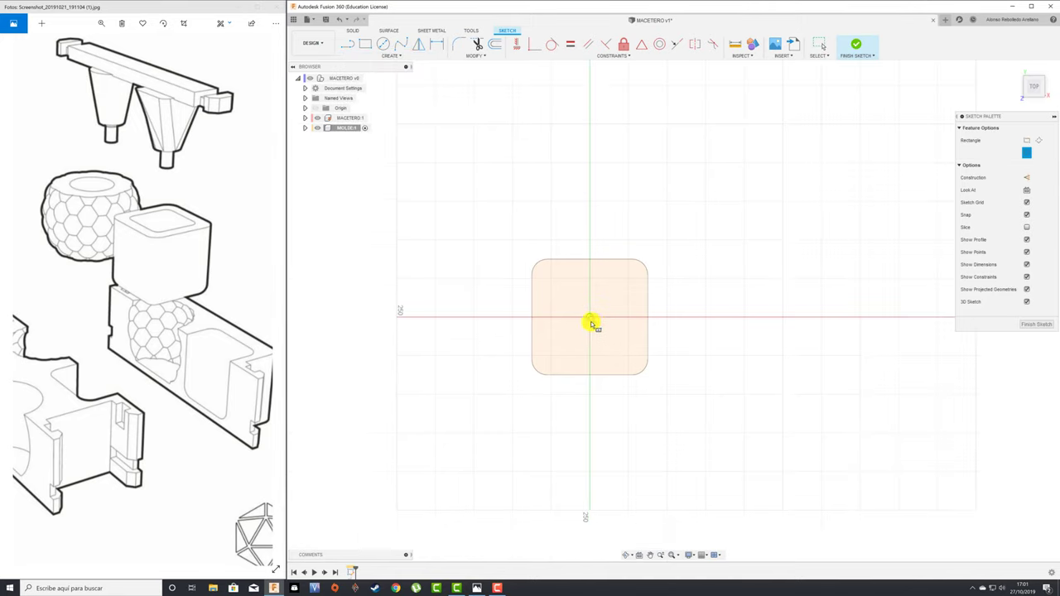
click(589, 317)
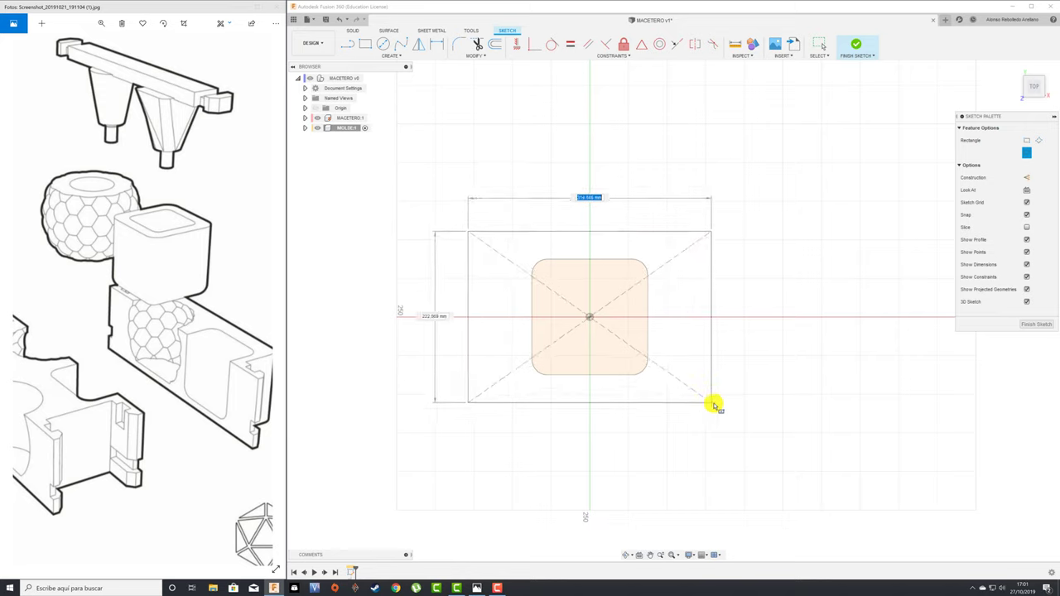
click(752, 434)
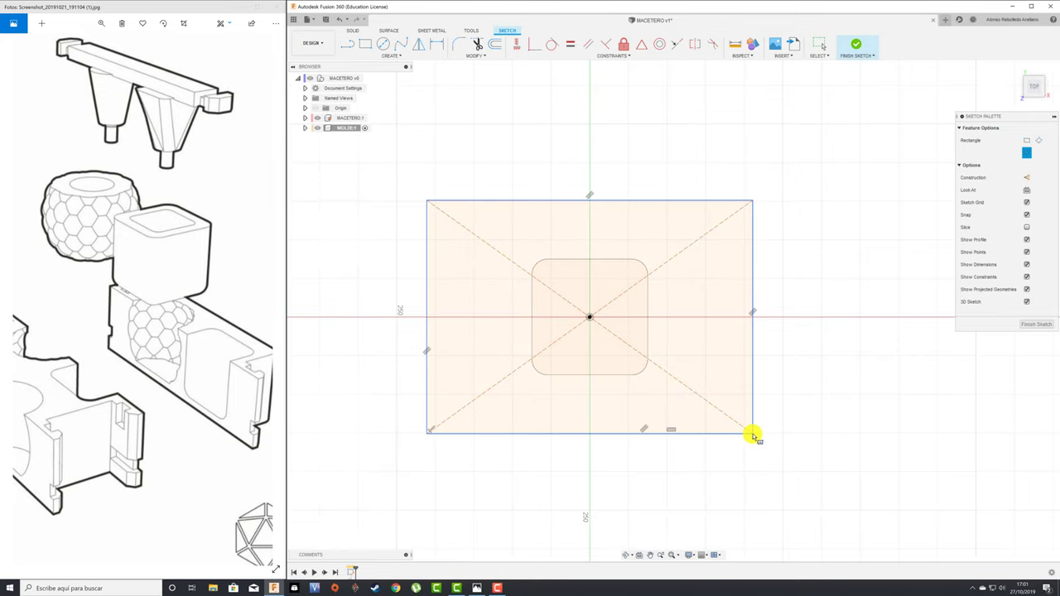
Dimension the rectangle to 300 by 300 mm and finish the sketch
key(d)
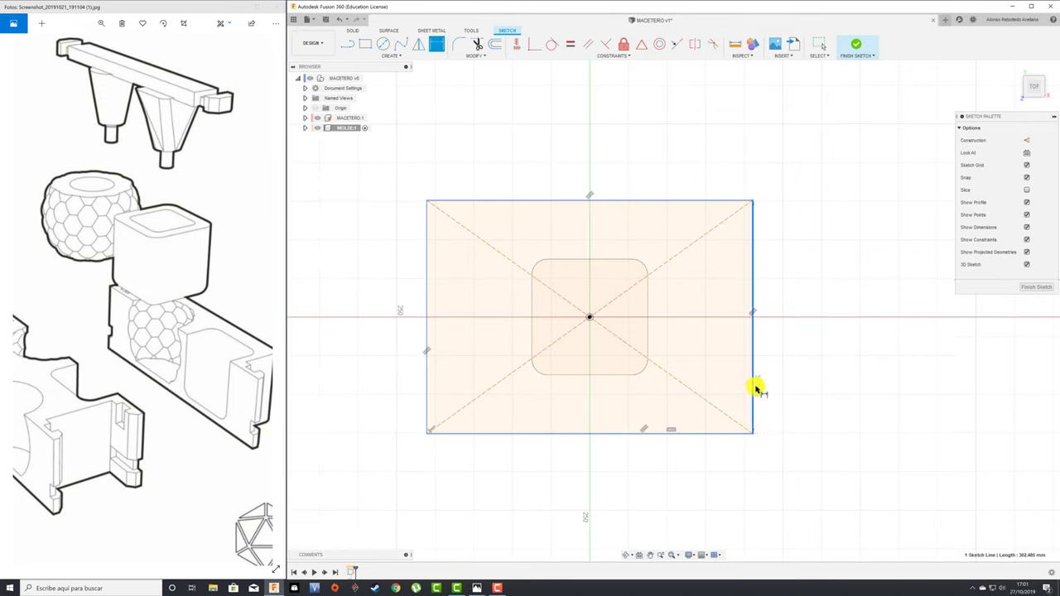
click(753, 386)
click(838, 331)
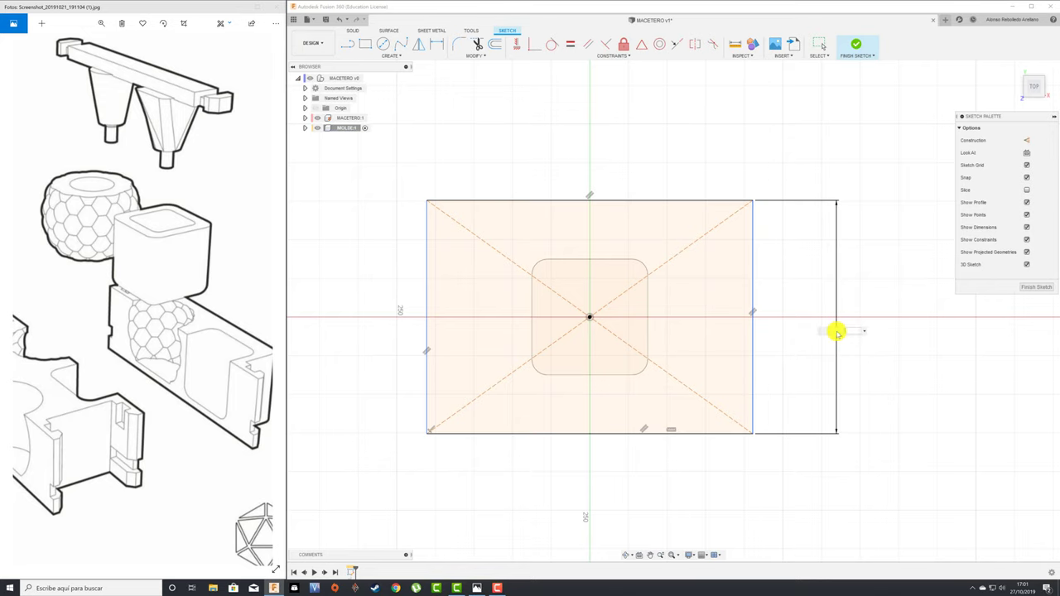
text(300)
key(Return)
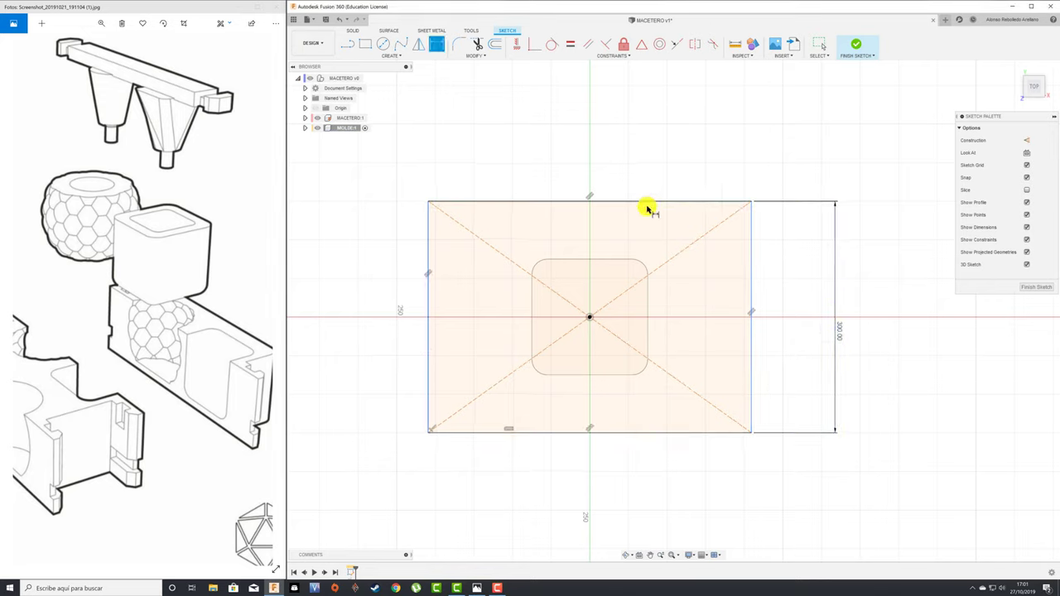
click(647, 201)
click(623, 164)
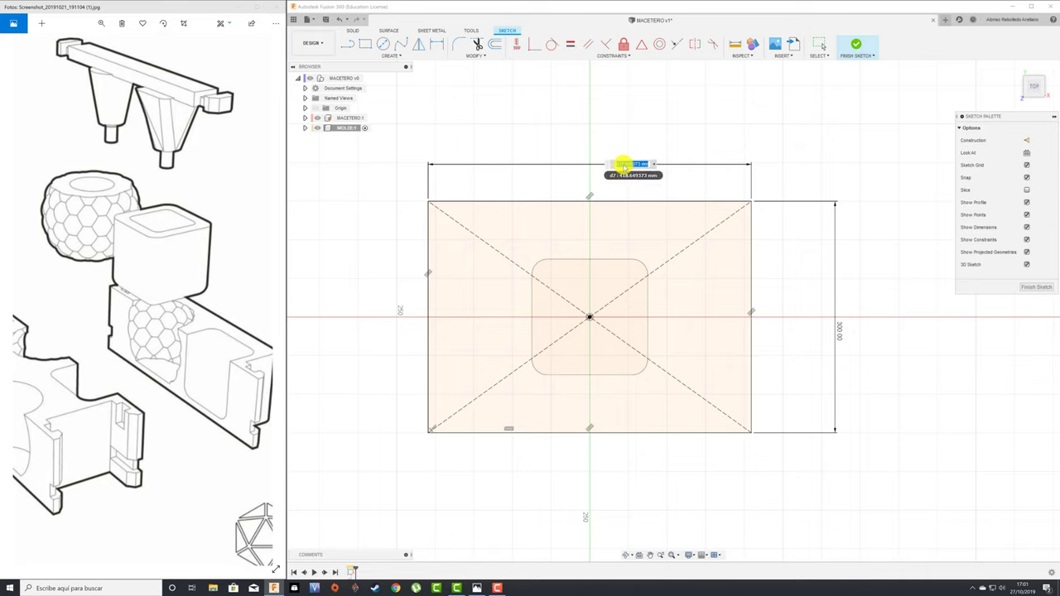
text(300)
key(Return)
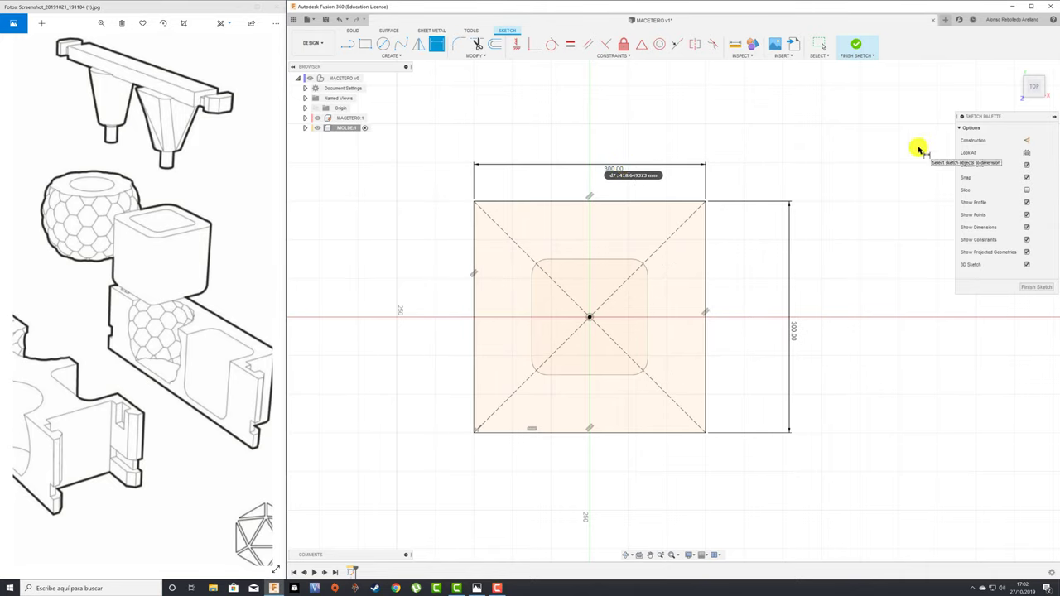
click(854, 43)
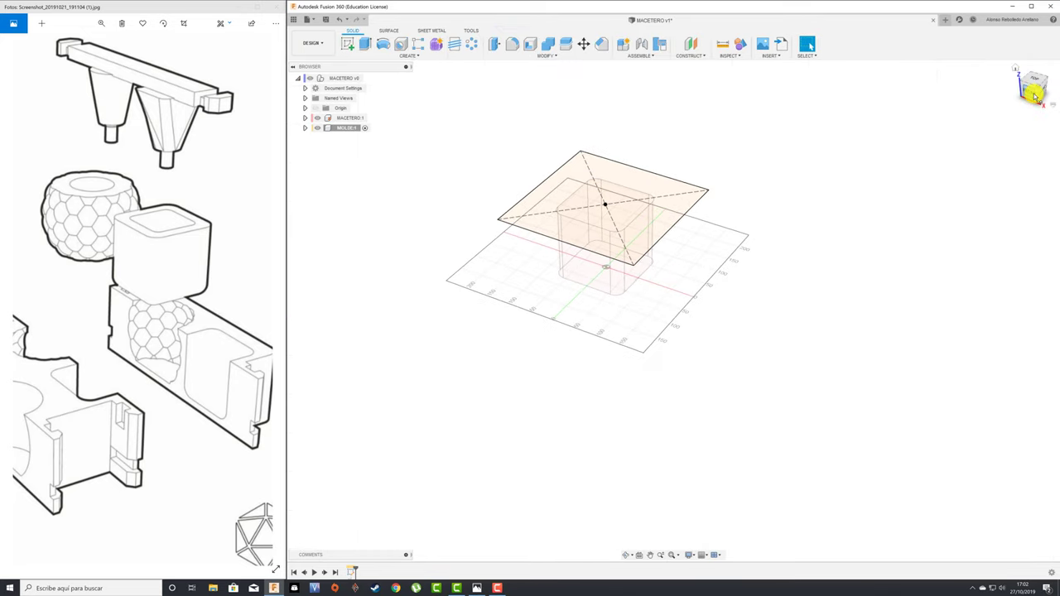
key(e)
click(678, 191)
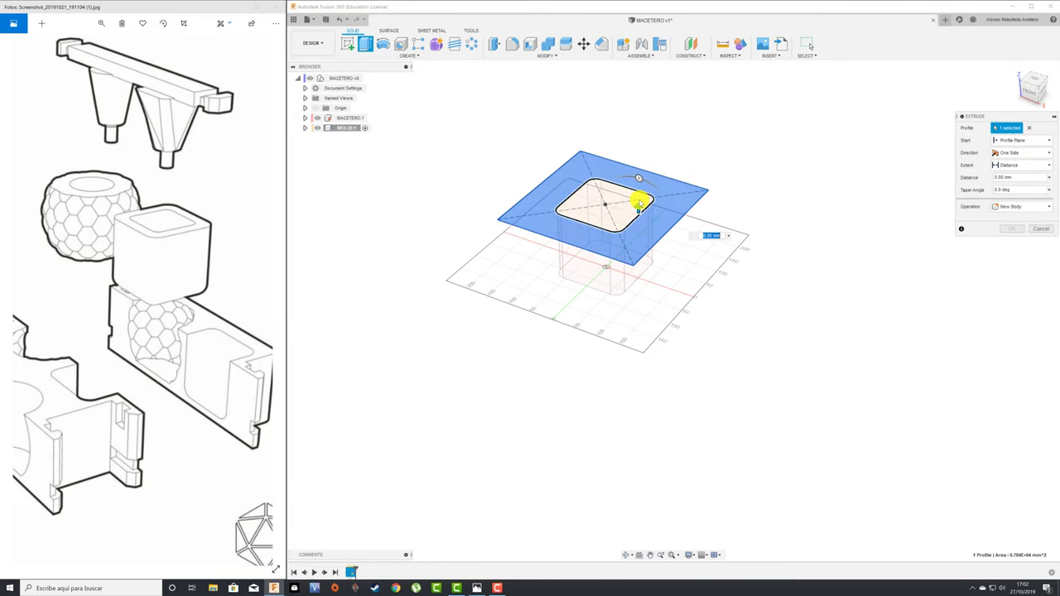
click(640, 202)
drag(607, 194, 606, 306)
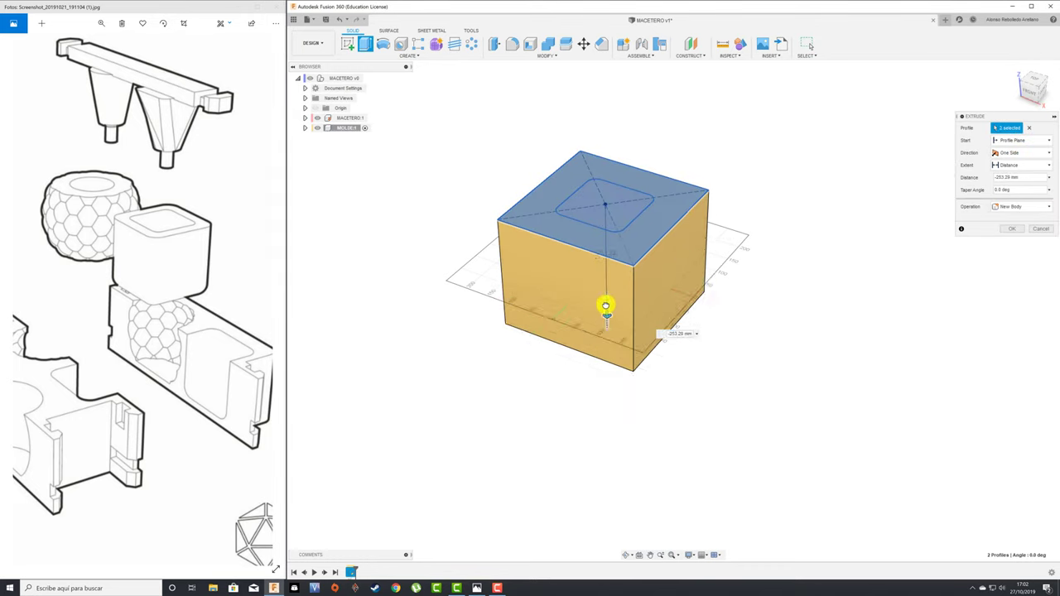
click(1030, 91)
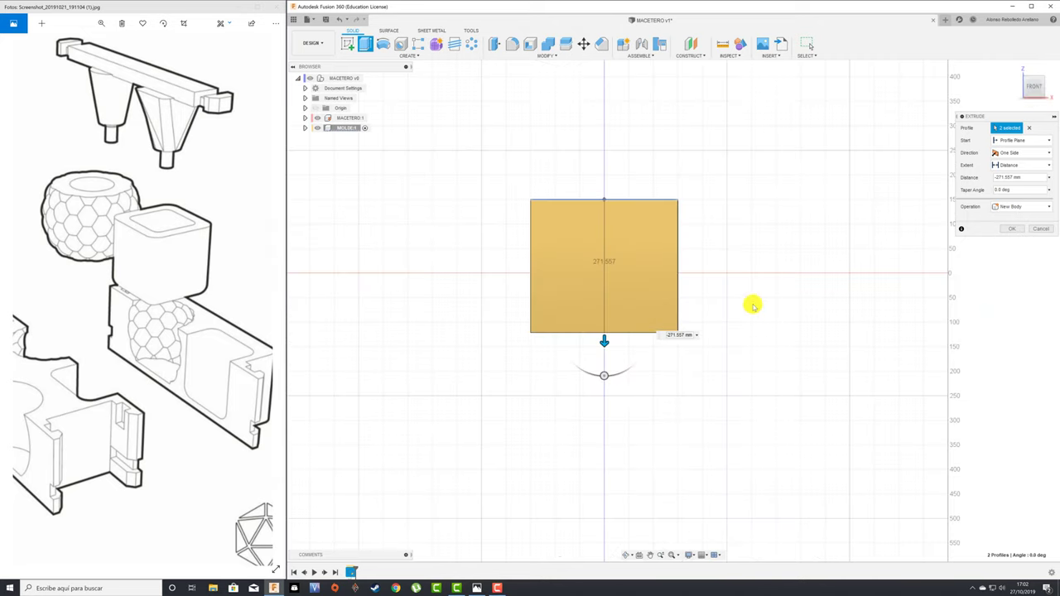
drag(693, 336, 665, 336)
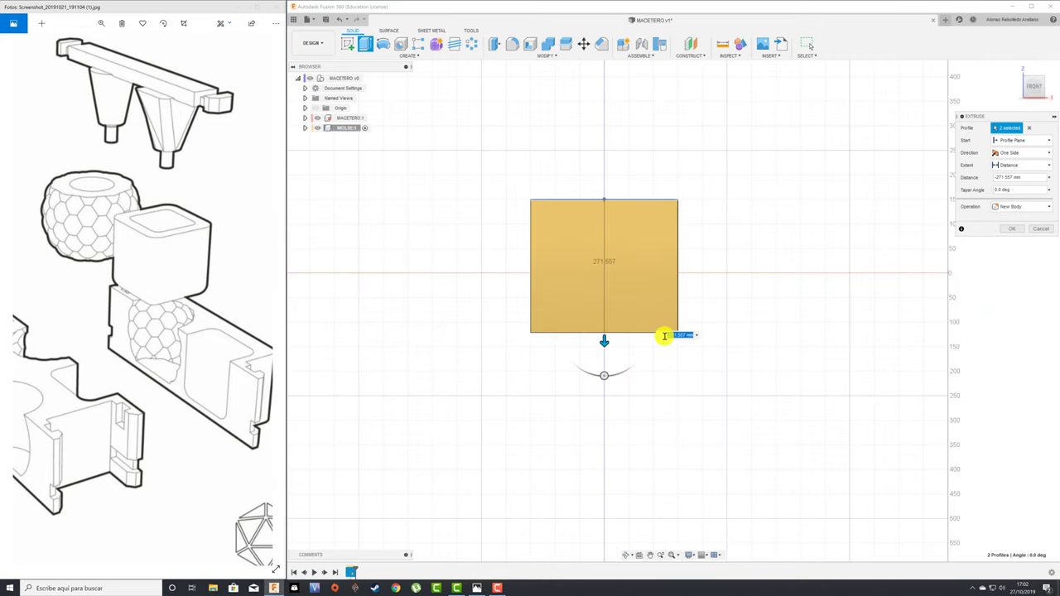
text(-300)
key(Return)
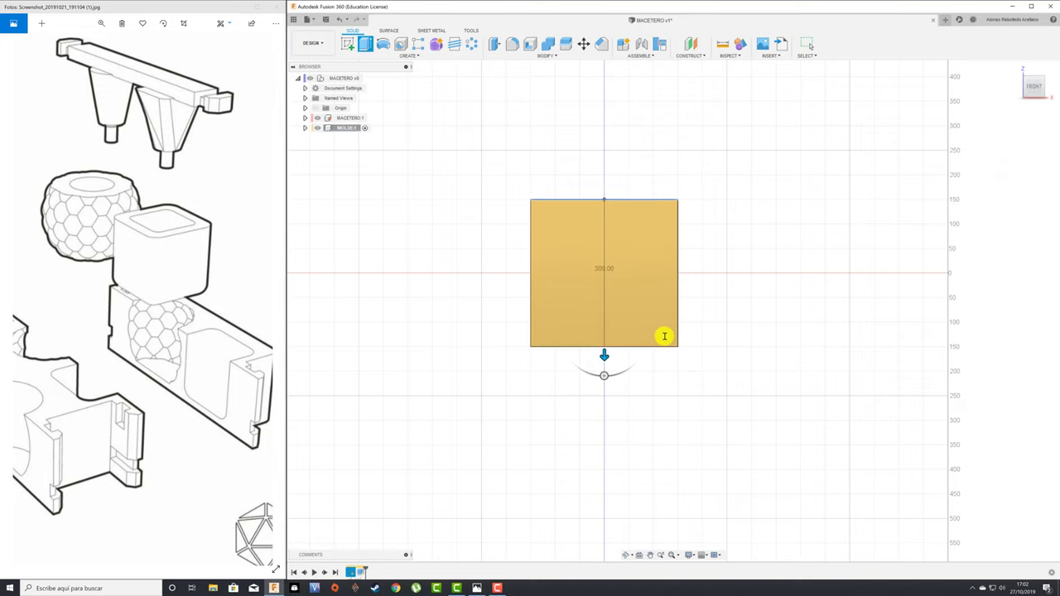
click(628, 555)
mouse_move(632, 322)
mouse_down()
mouse_move(591, 350)
mouse_move(606, 352)
mouse_up()
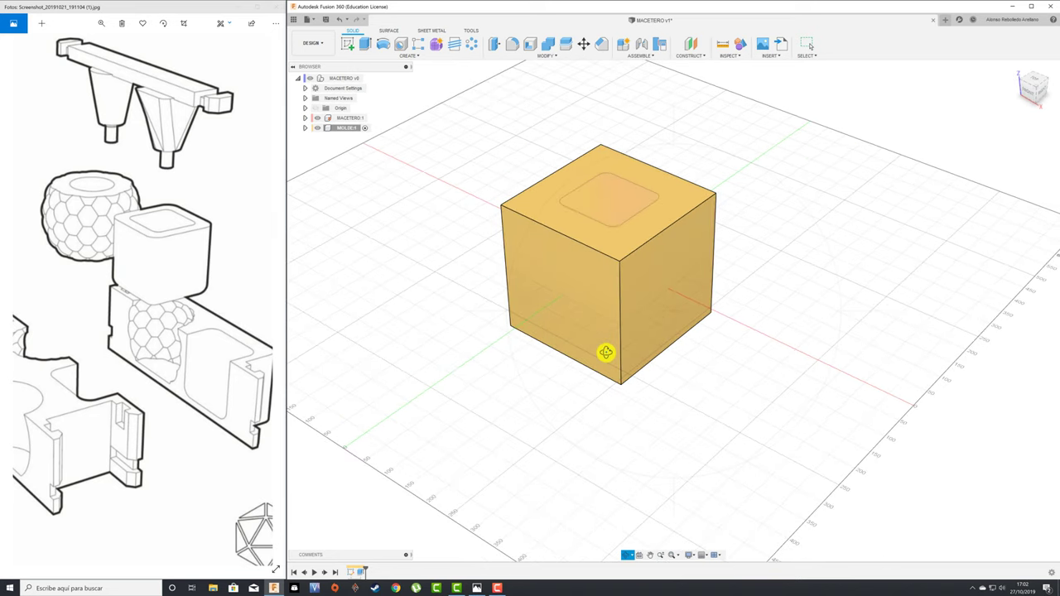
key(Escape)
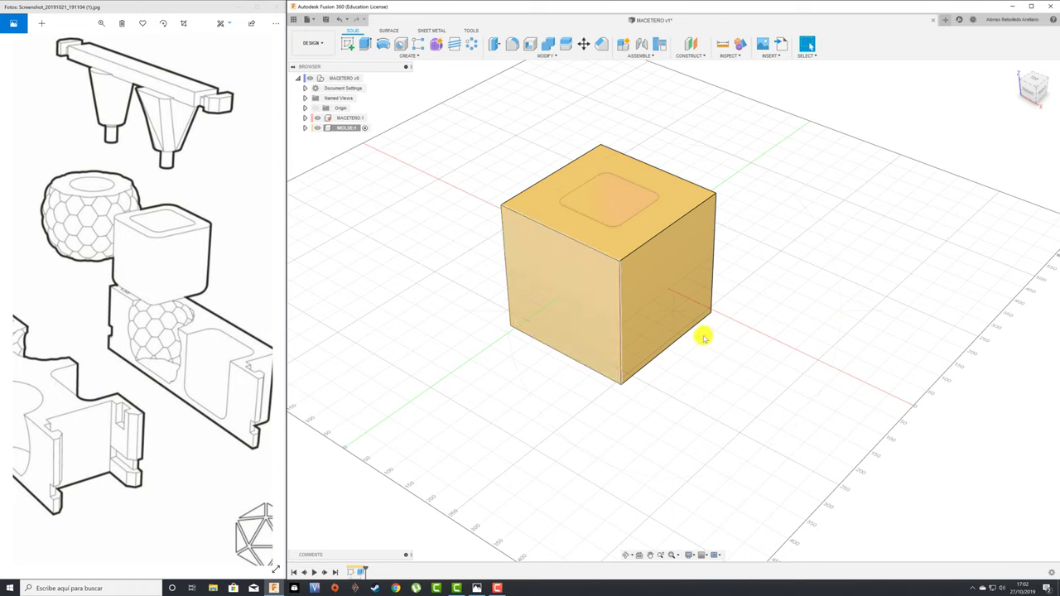
middle_drag(892, 232, 855, 258)
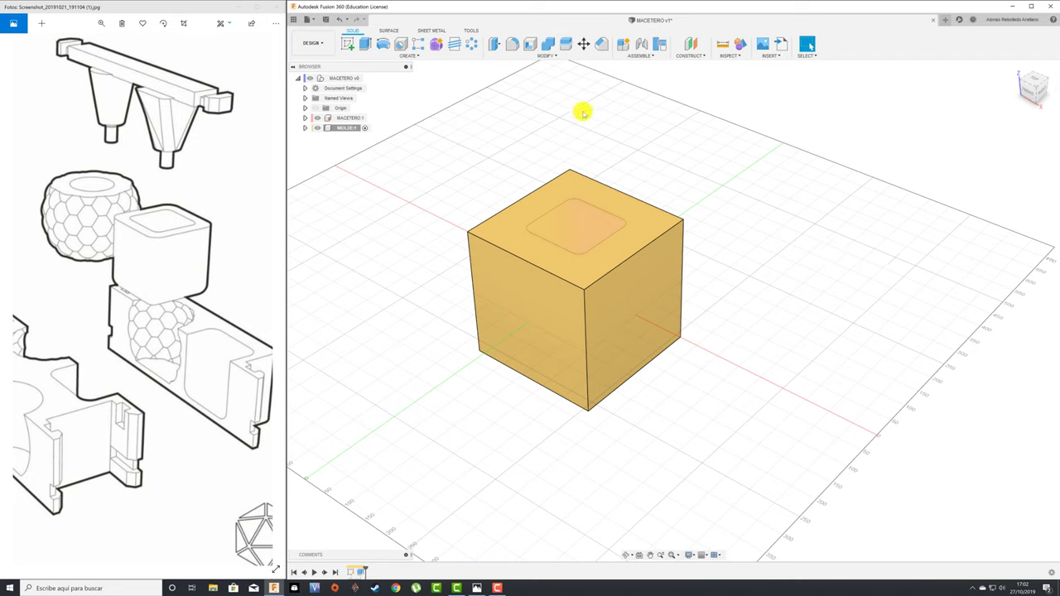
click(317, 118)
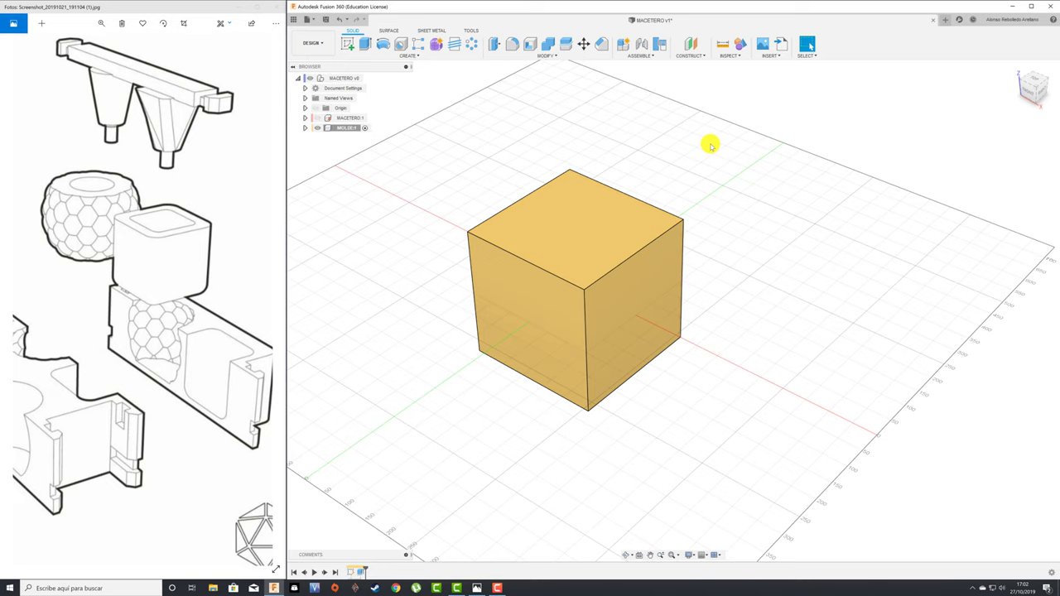
click(318, 117)
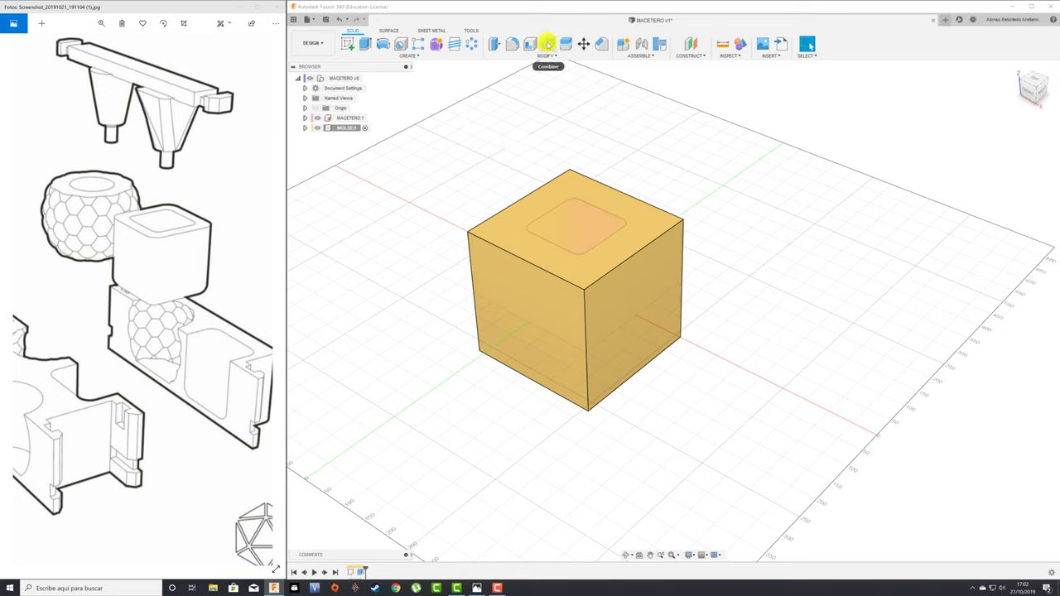
Combine-cut the planter body from the cube, keeping the tool body
click(547, 44)
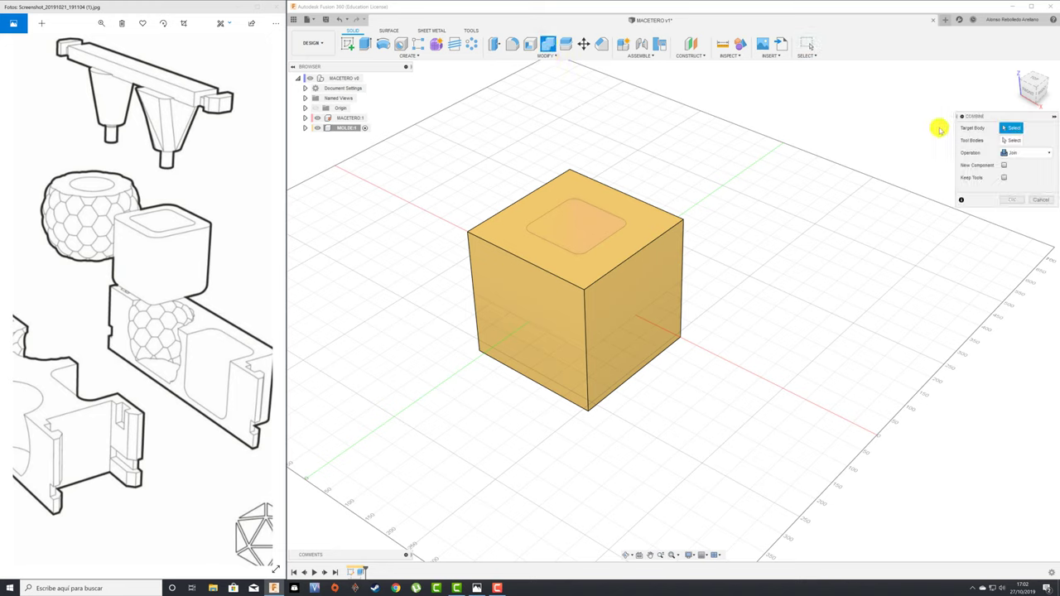
drag(988, 121, 801, 103)
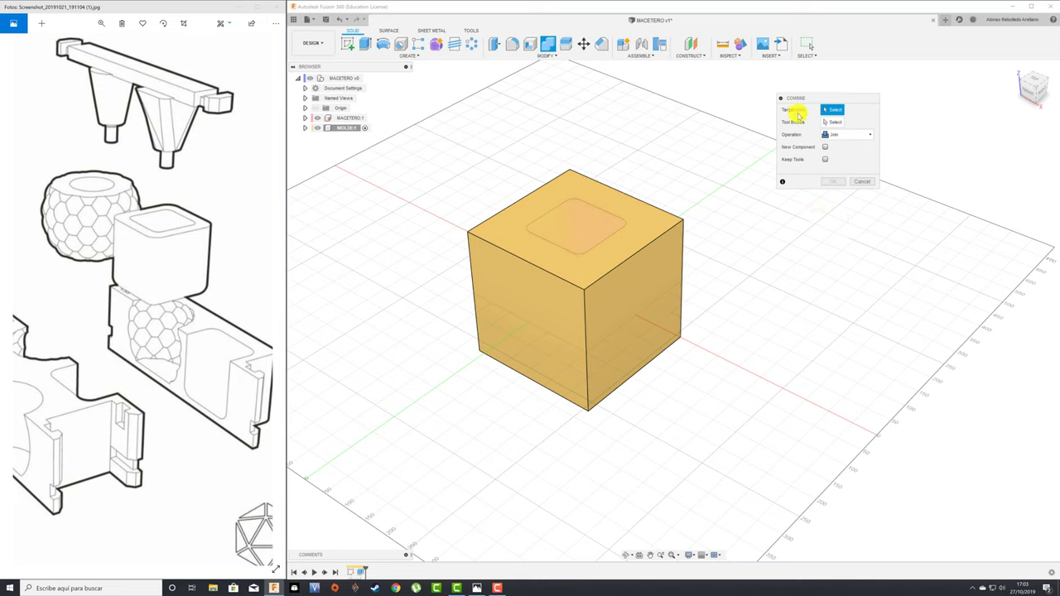
click(651, 254)
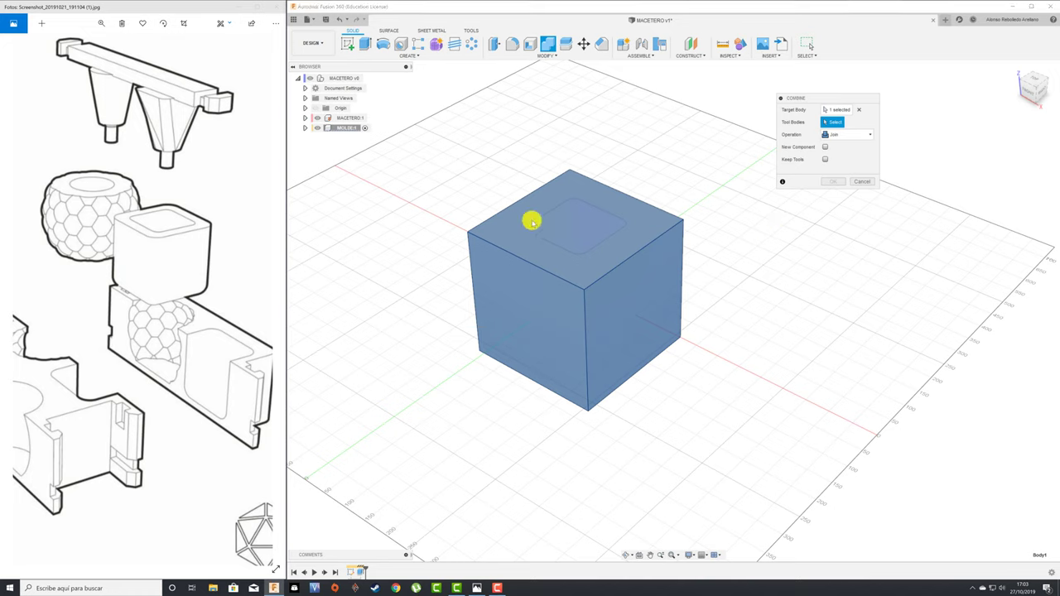
click(568, 235)
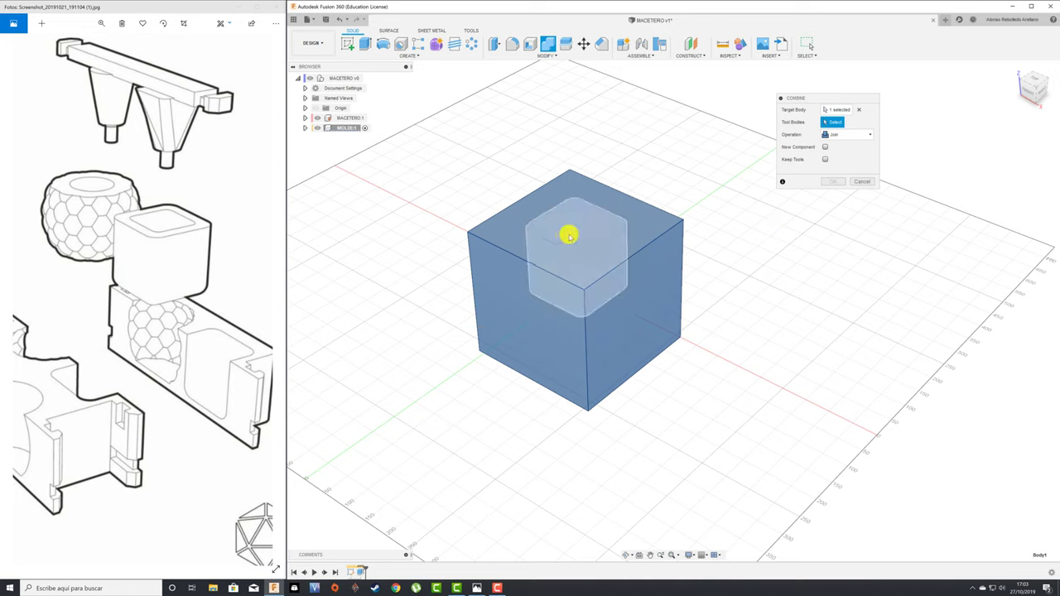
click(845, 135)
click(841, 167)
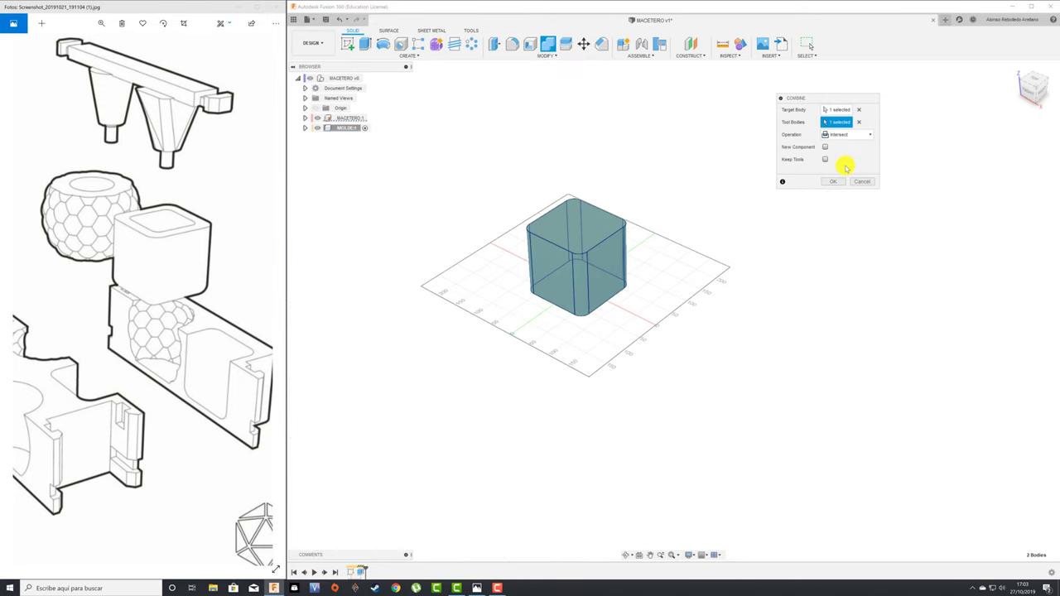
click(845, 135)
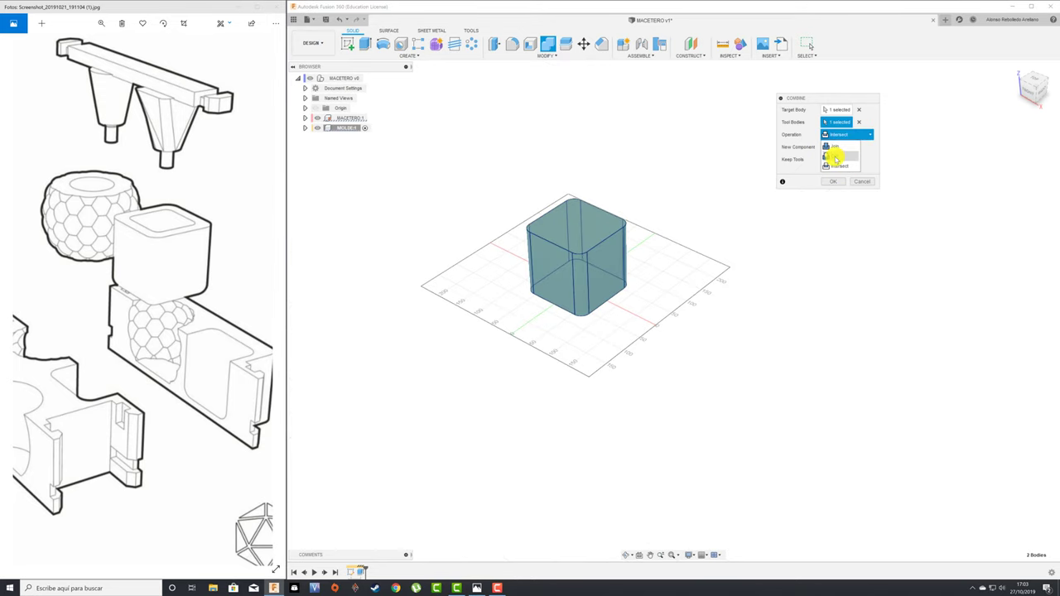
click(836, 156)
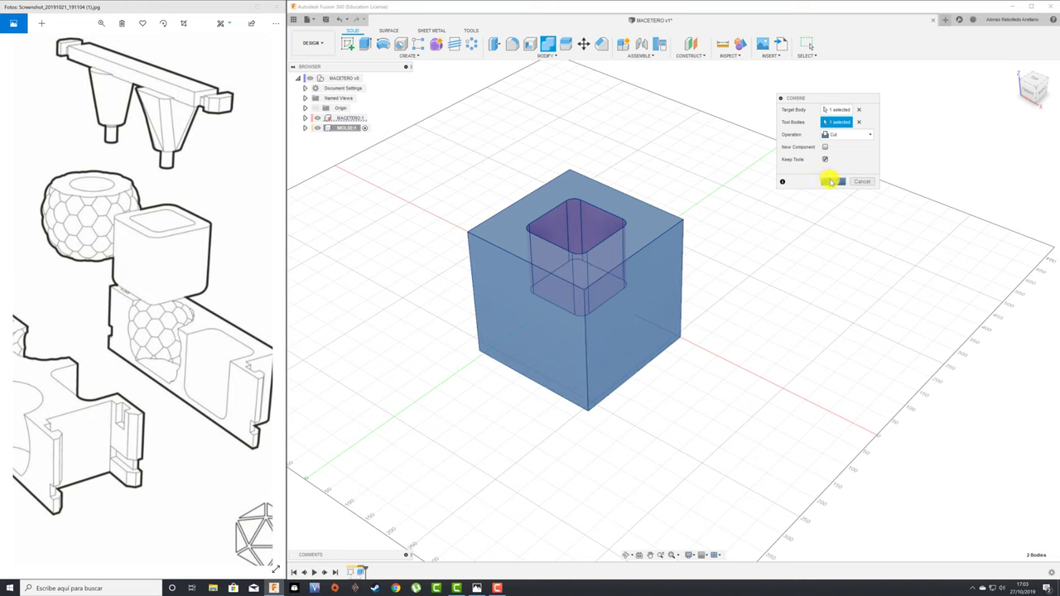
click(833, 182)
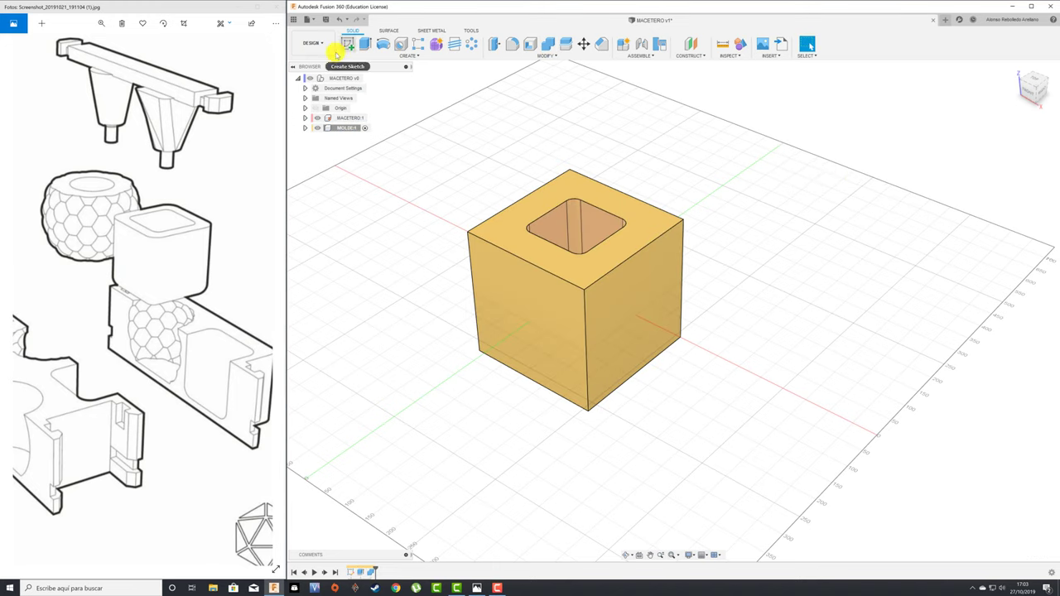
click(366, 79)
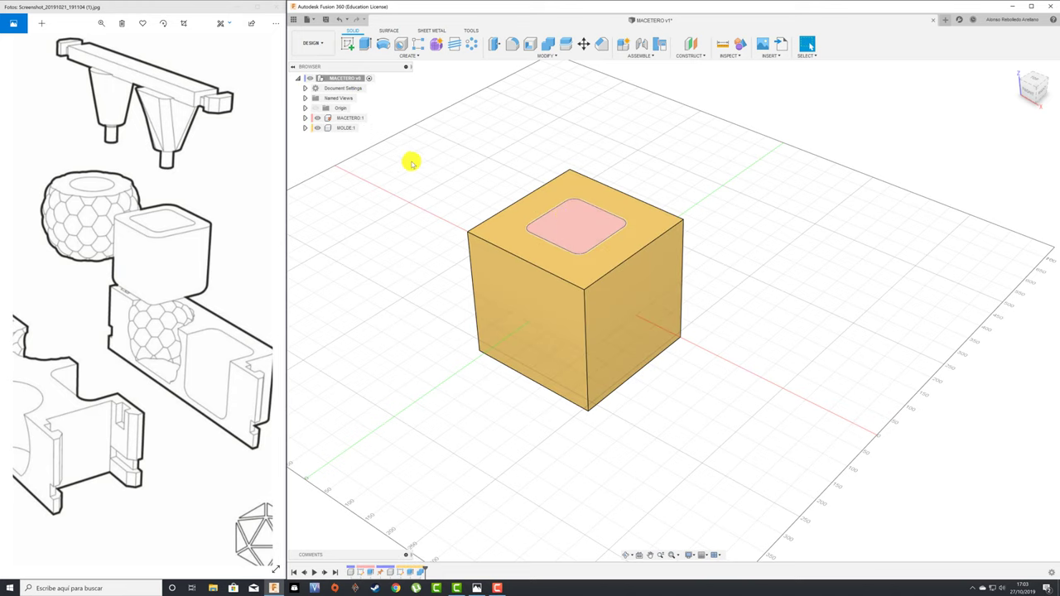
Test-move and revert MACETERO:1, hide it, then activate MOLDE:1
right_click(333, 118)
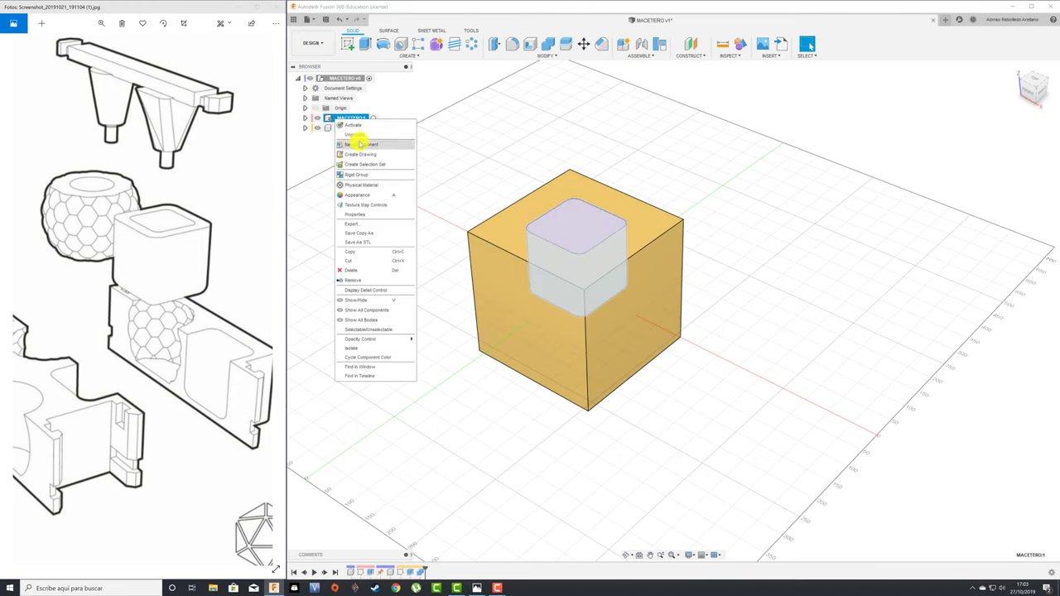
click(356, 141)
drag(615, 213, 804, 154)
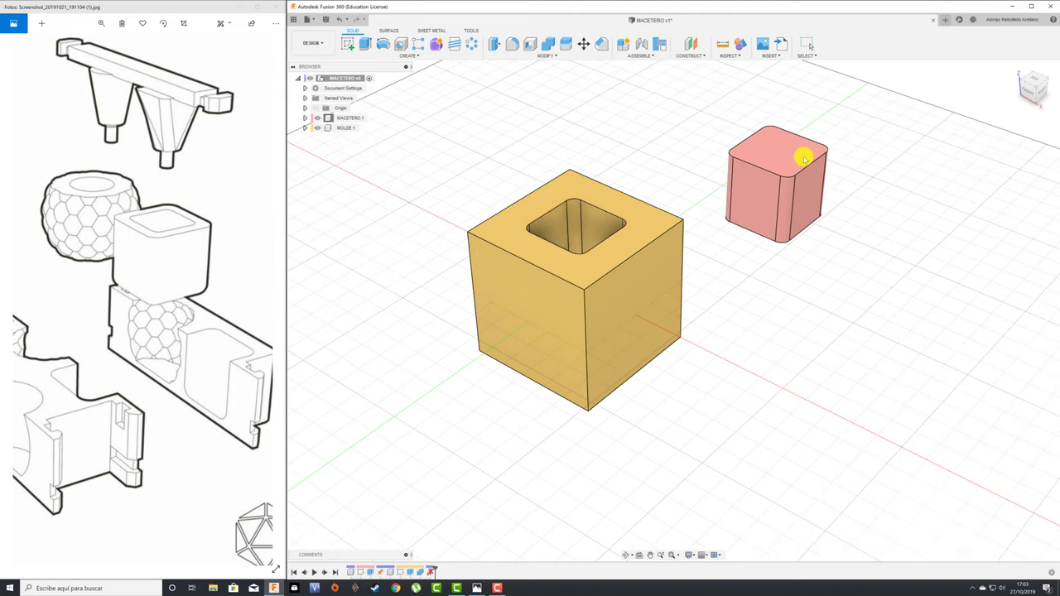
shift+middle_drag(585, 270, 682, 186)
scroll(682, 186, down, 3)
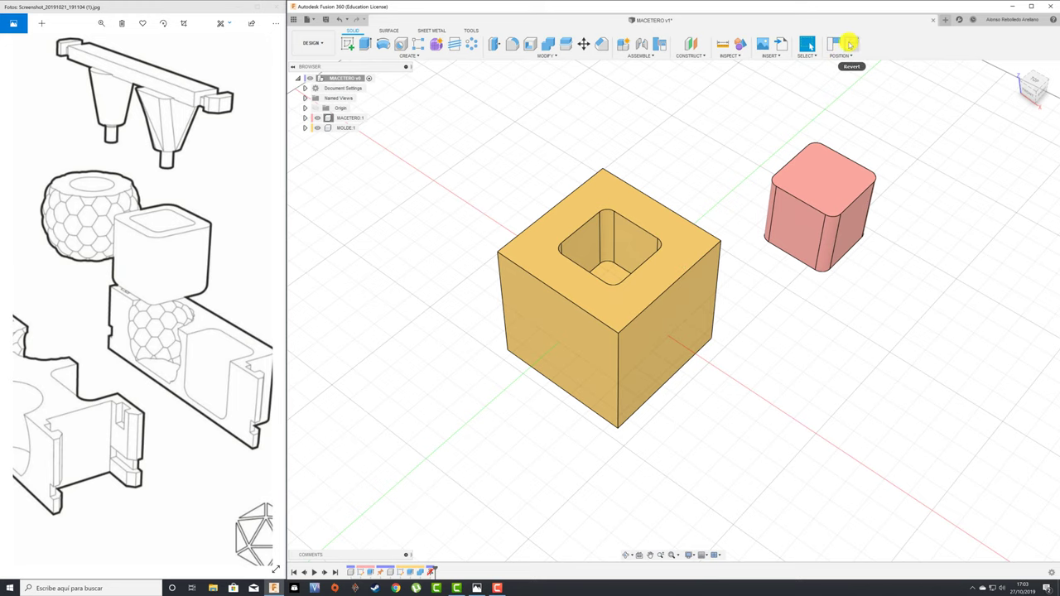
click(851, 44)
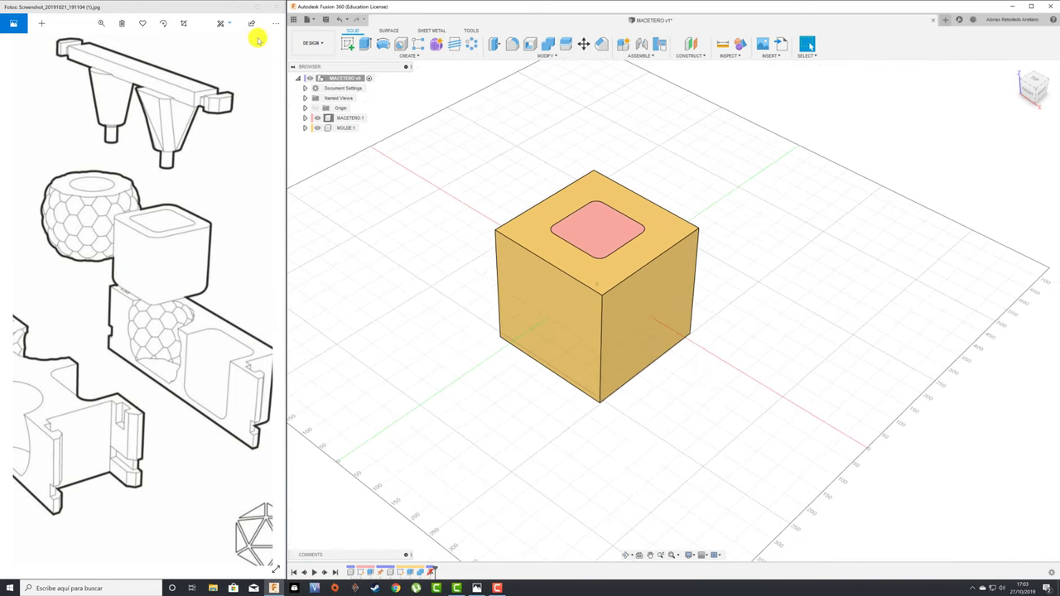
click(317, 127)
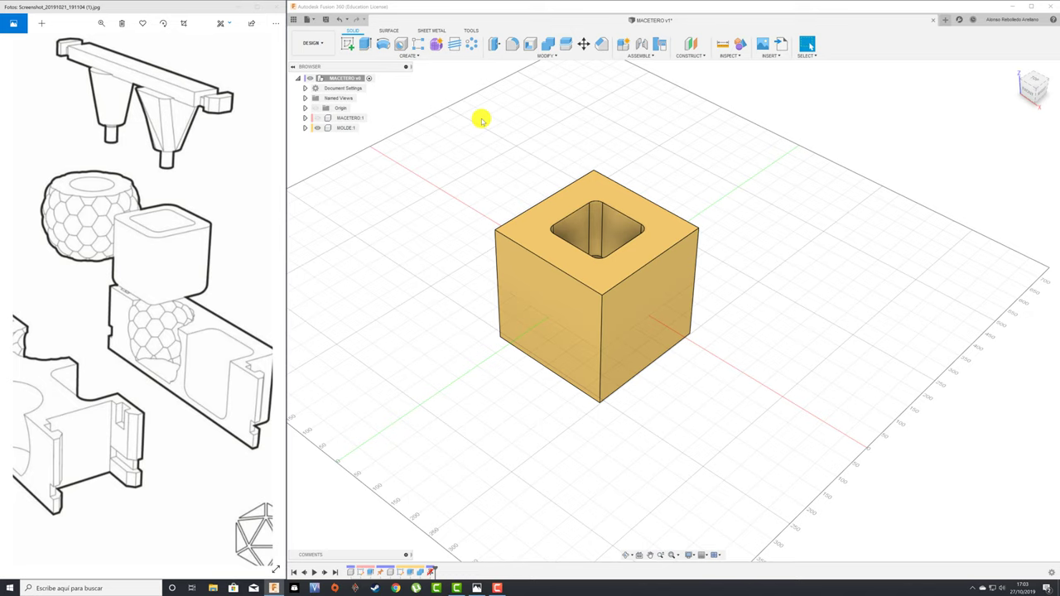
click(364, 128)
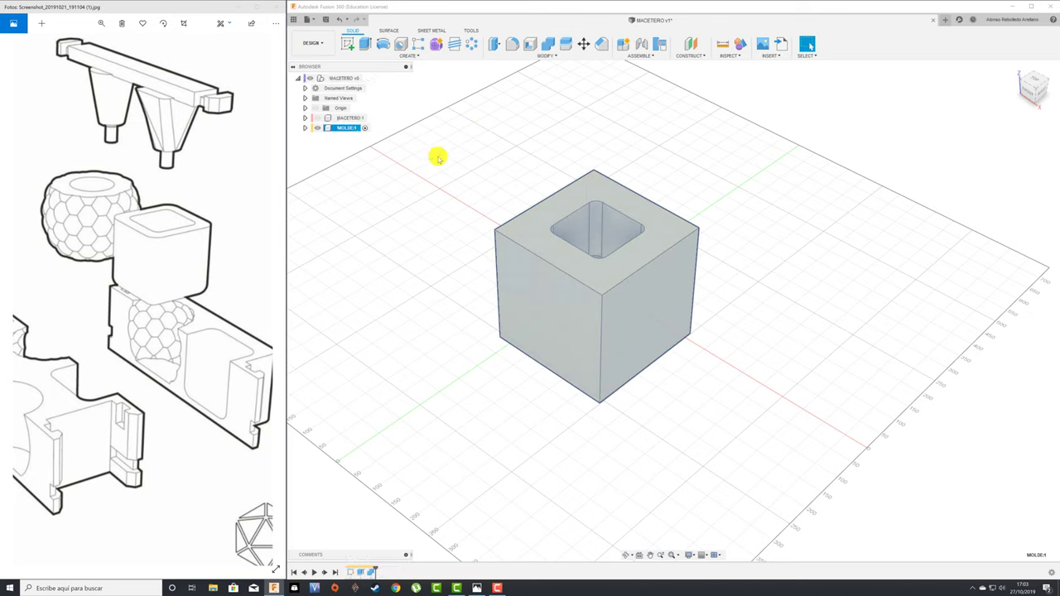
Create a midplane between the cube's two opposite side faces
click(702, 56)
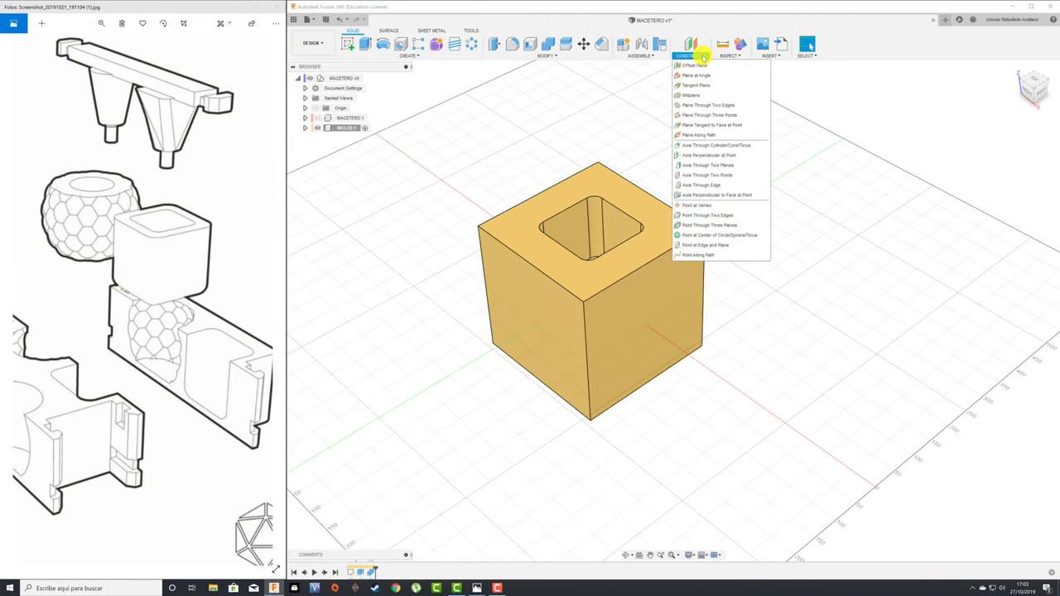
click(690, 95)
click(557, 330)
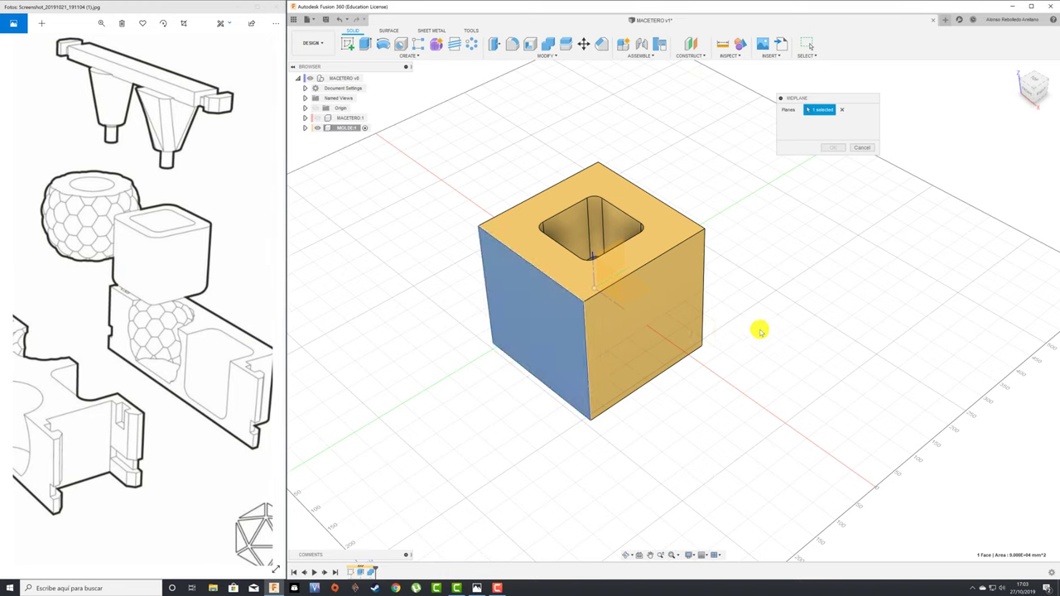
shift+middle_drag(762, 332, 737, 304)
click(687, 274)
click(832, 149)
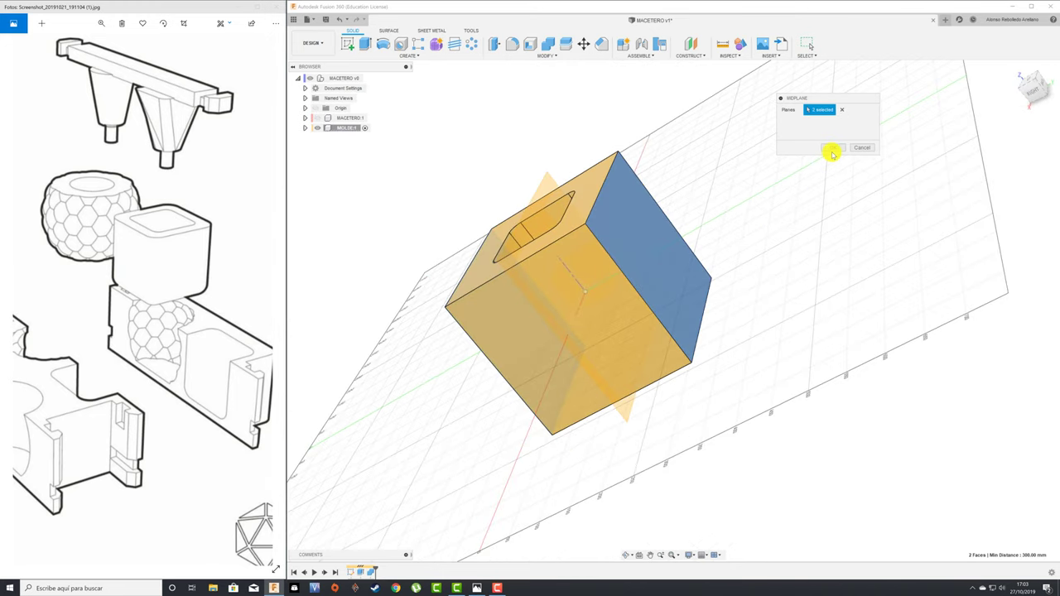
shift+middle_drag(804, 160, 605, 116)
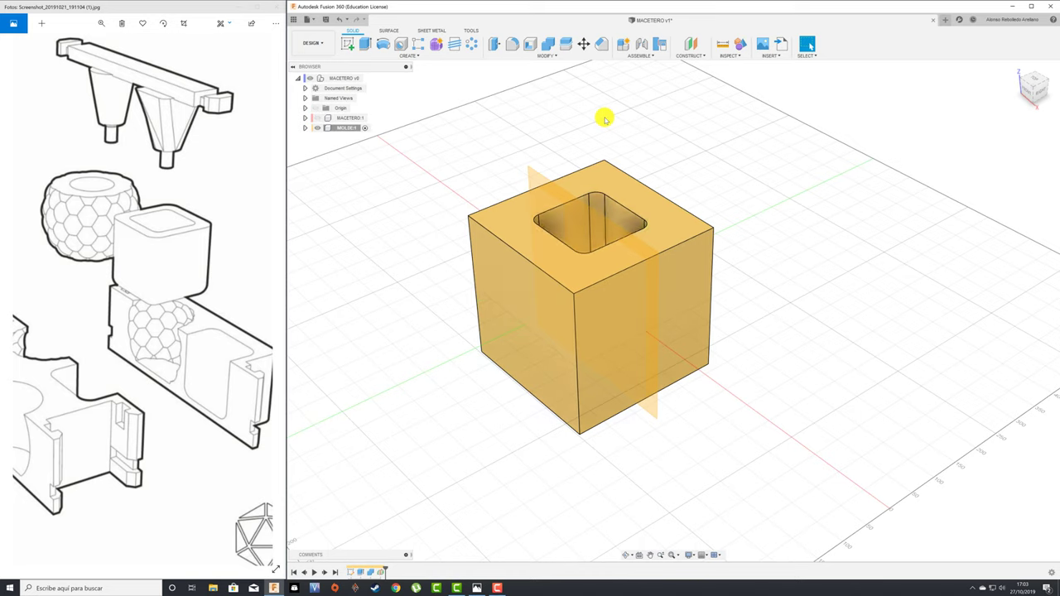
click(551, 58)
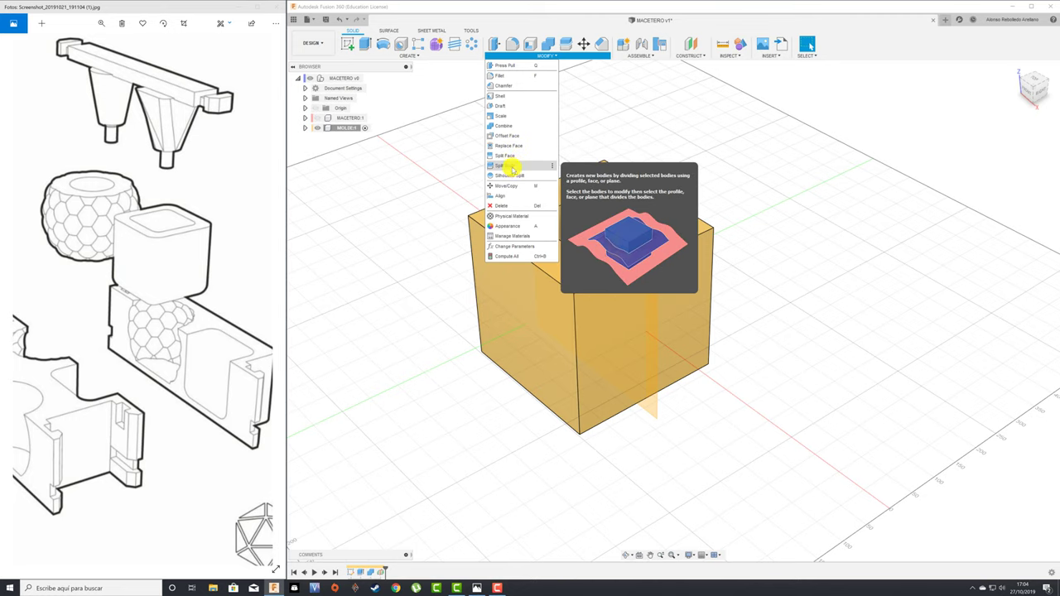
Split the mold cube body along the midplane into two halves
click(507, 165)
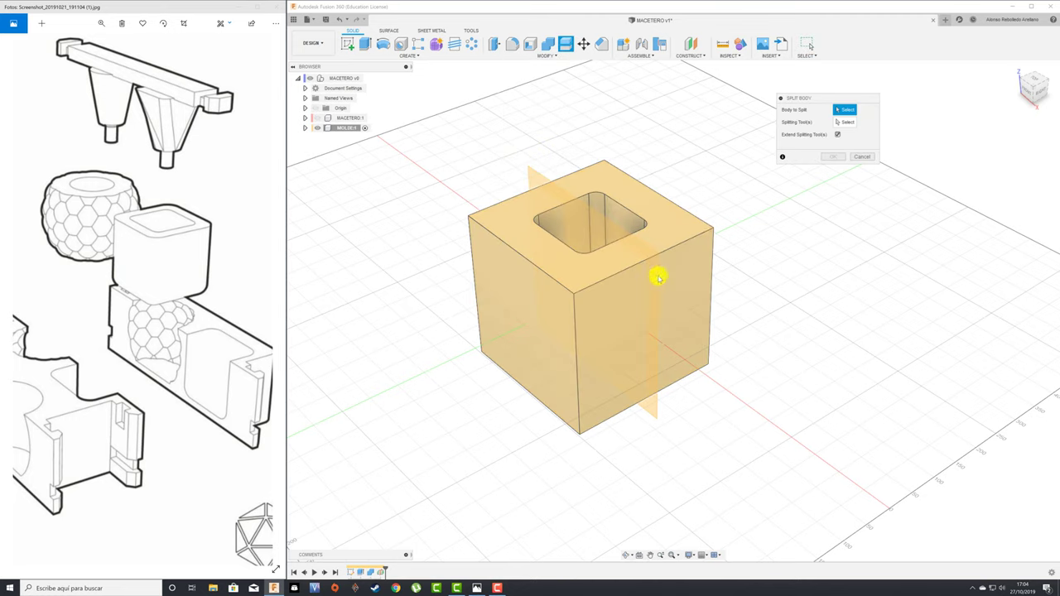
click(700, 251)
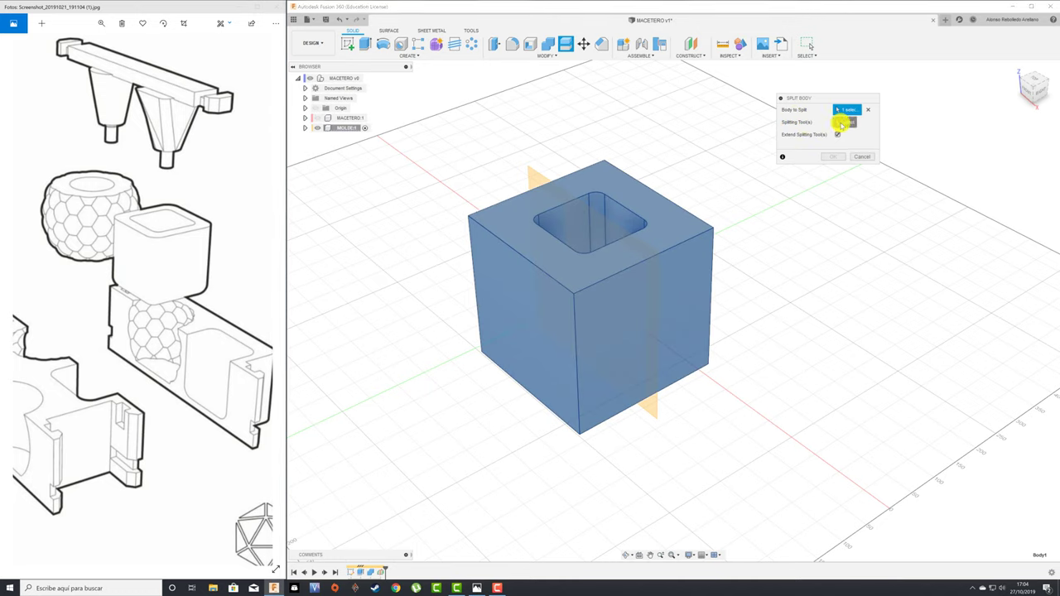
click(537, 171)
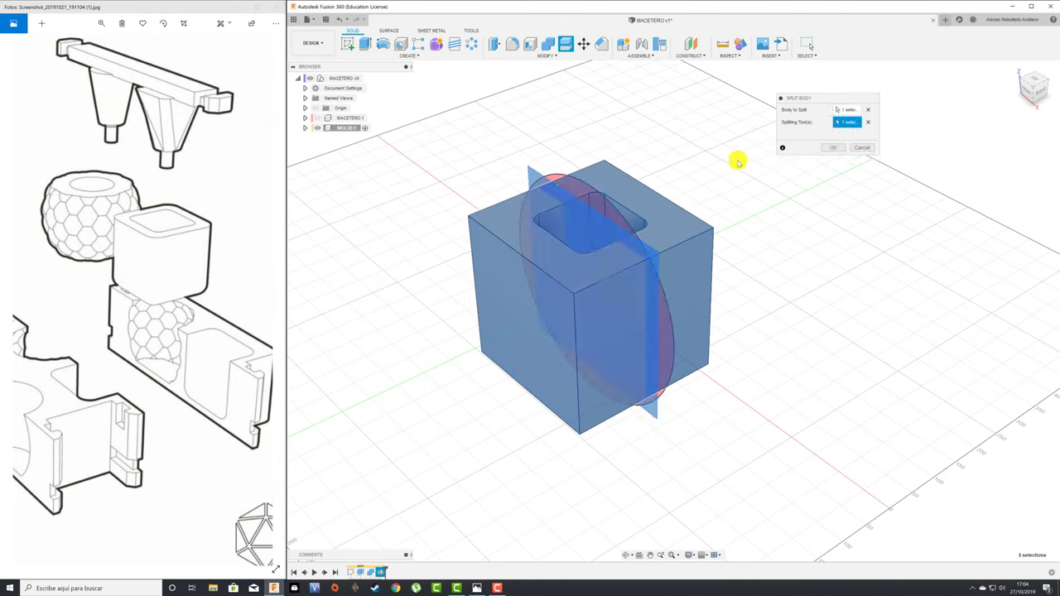
click(831, 147)
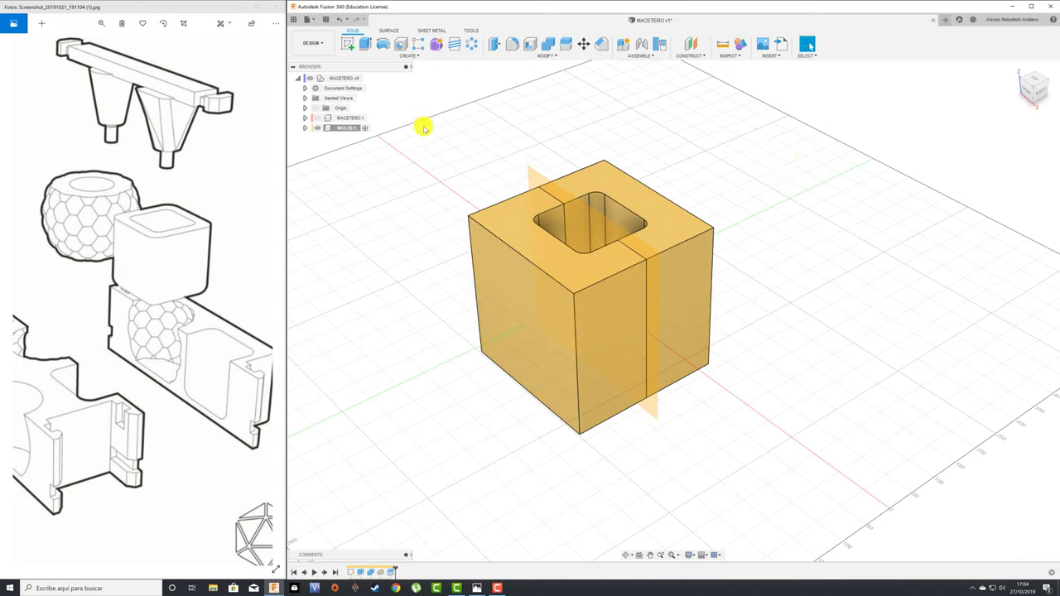
click(304, 128)
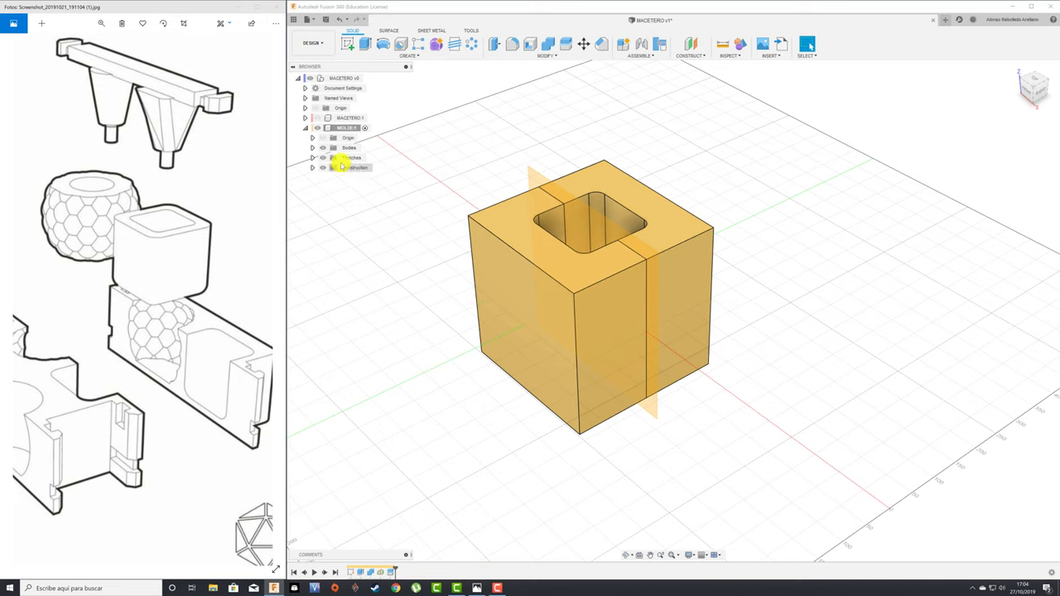
Turn the Body1 and Body2 halves inside MOLDE:1 into separate components
click(312, 148)
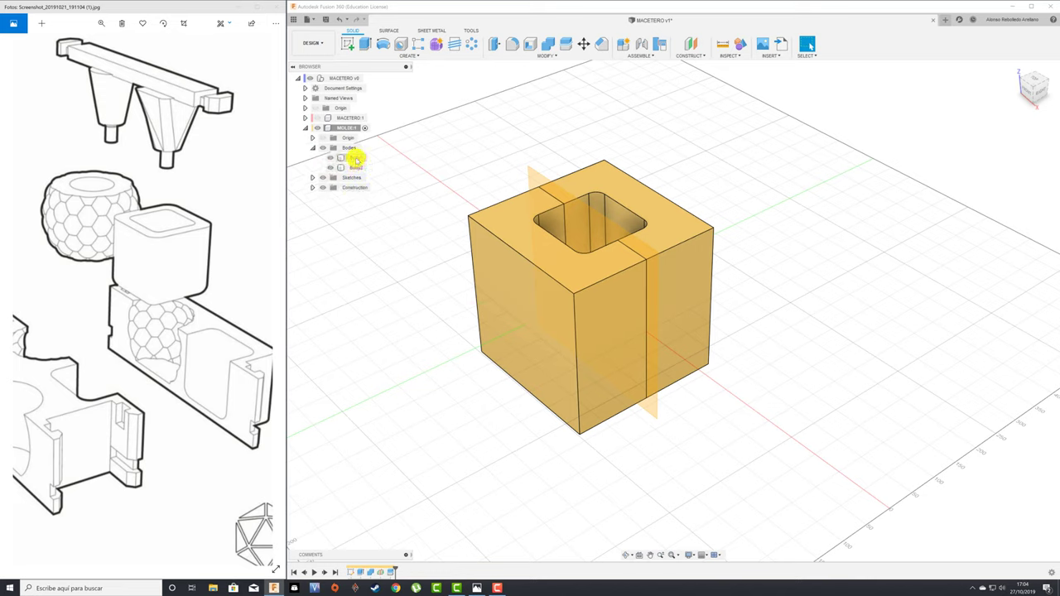
click(353, 167)
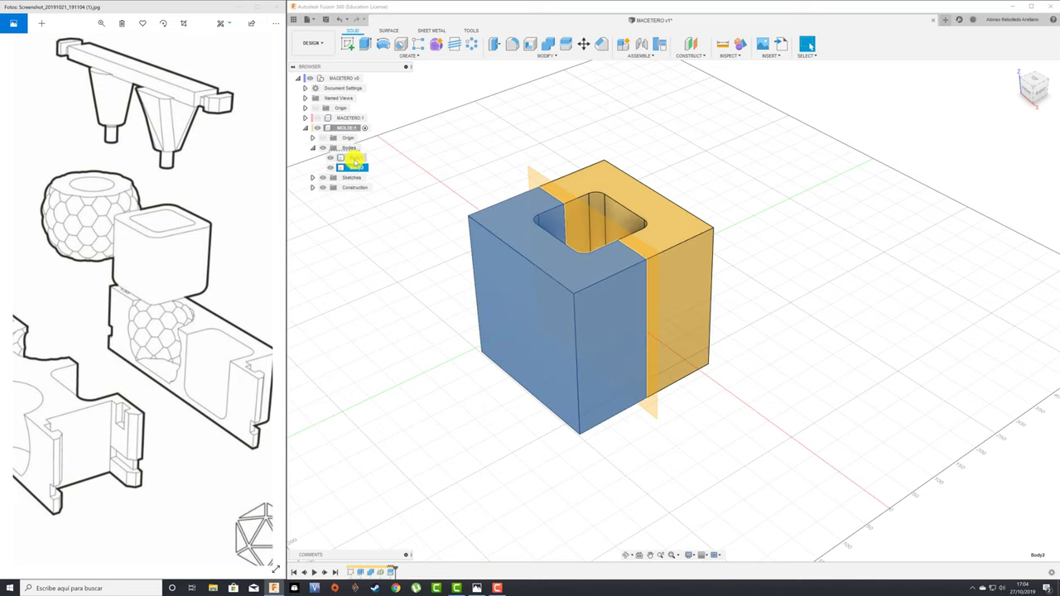
click(353, 157)
right_click(355, 157)
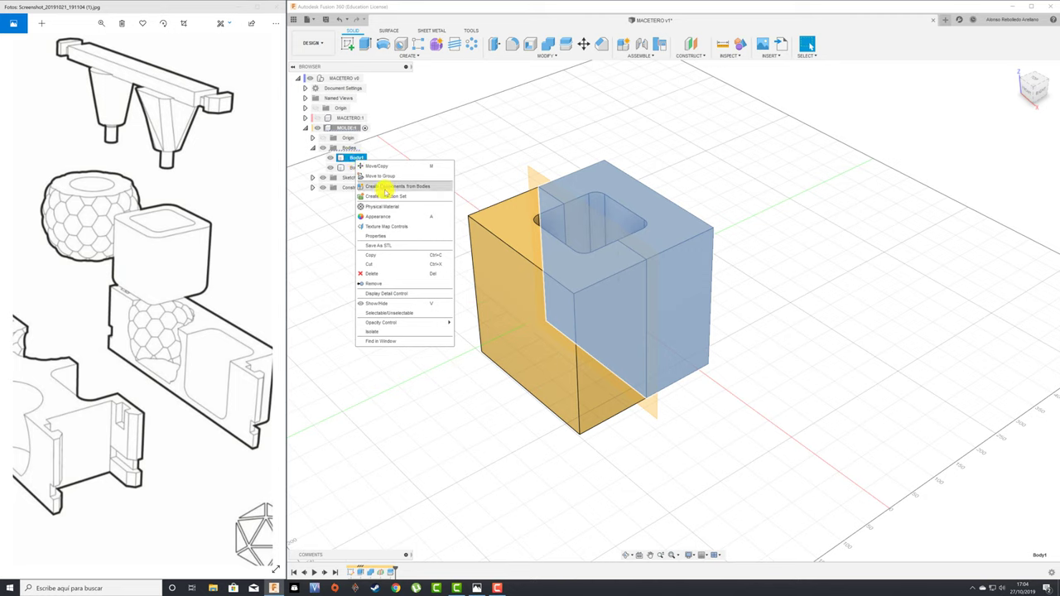
click(385, 186)
right_click(358, 158)
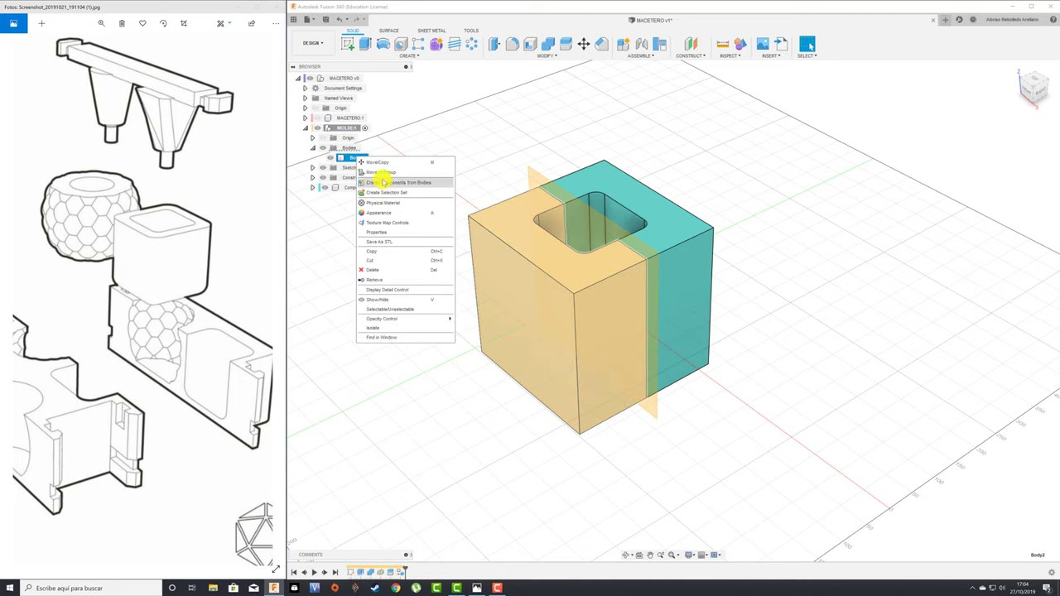
click(384, 182)
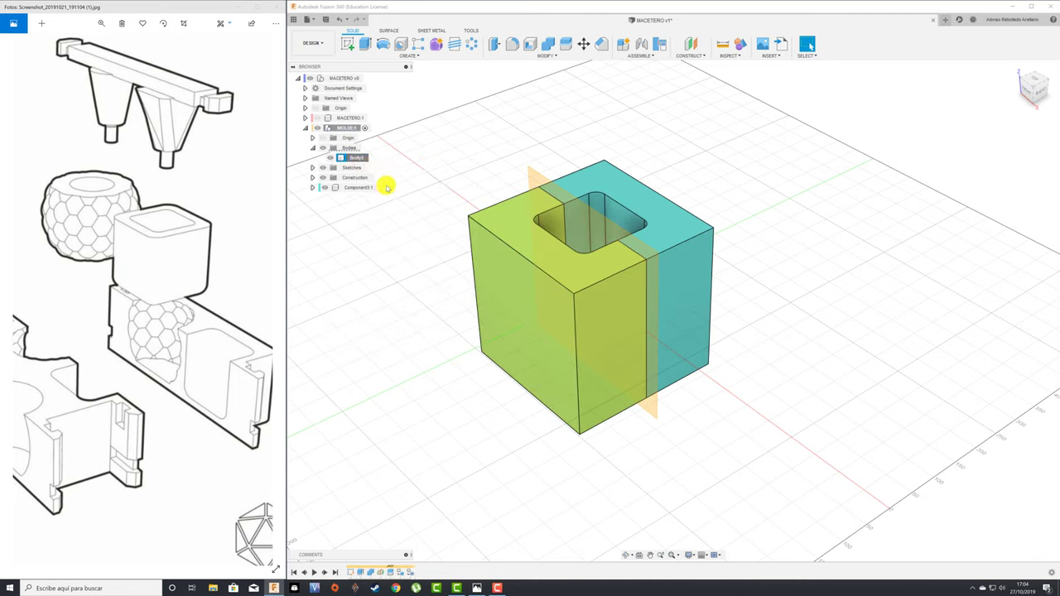
Drag Component3:1 and Component4:1 out of MOLDE:1 to the MACETERO root level
click(305, 129)
click(305, 128)
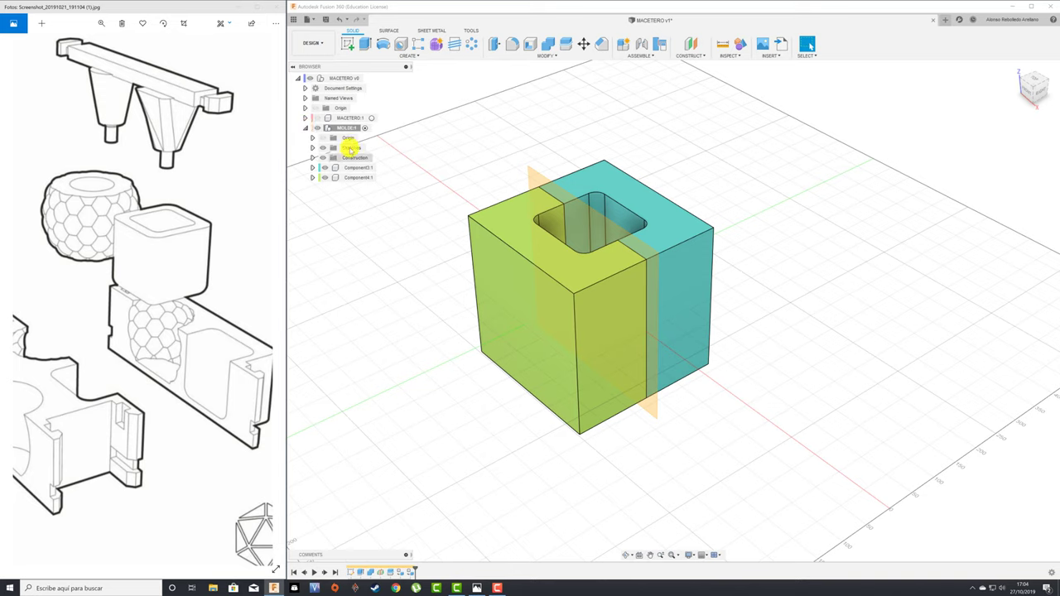
click(348, 129)
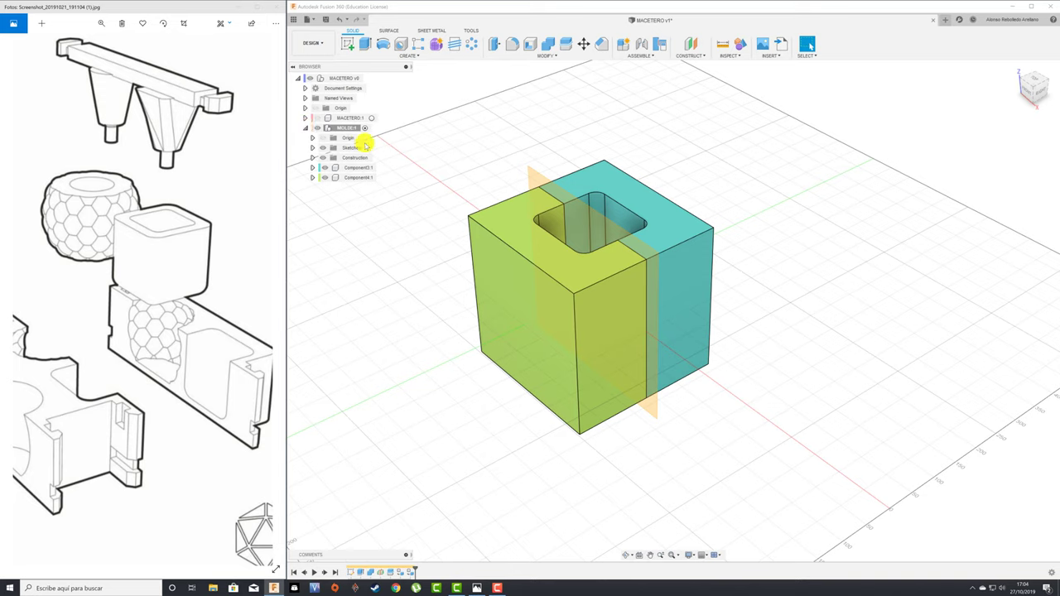
mouse_move(358, 167)
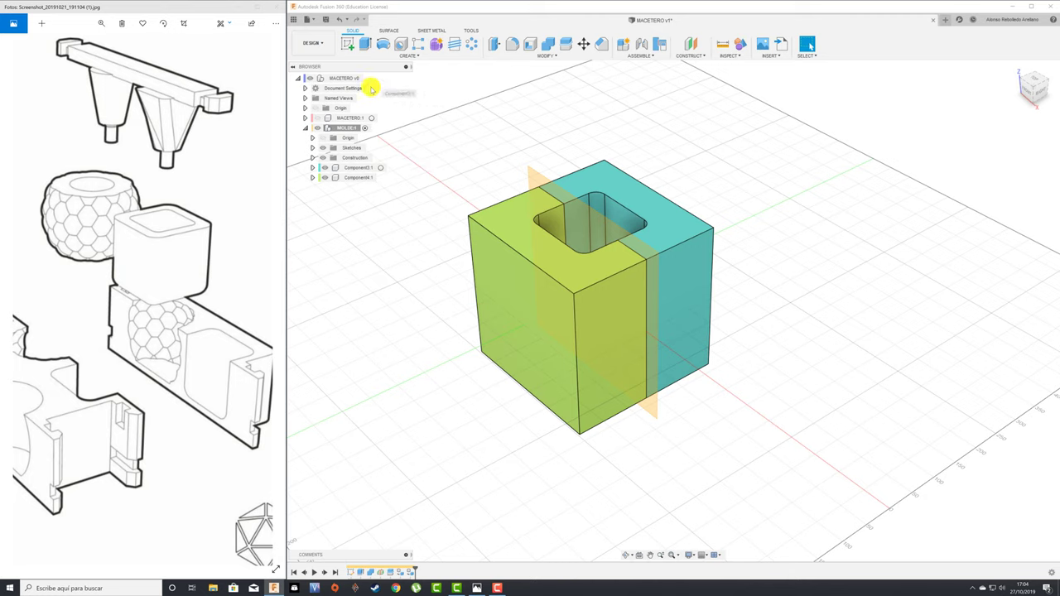
drag(371, 179, 427, 199)
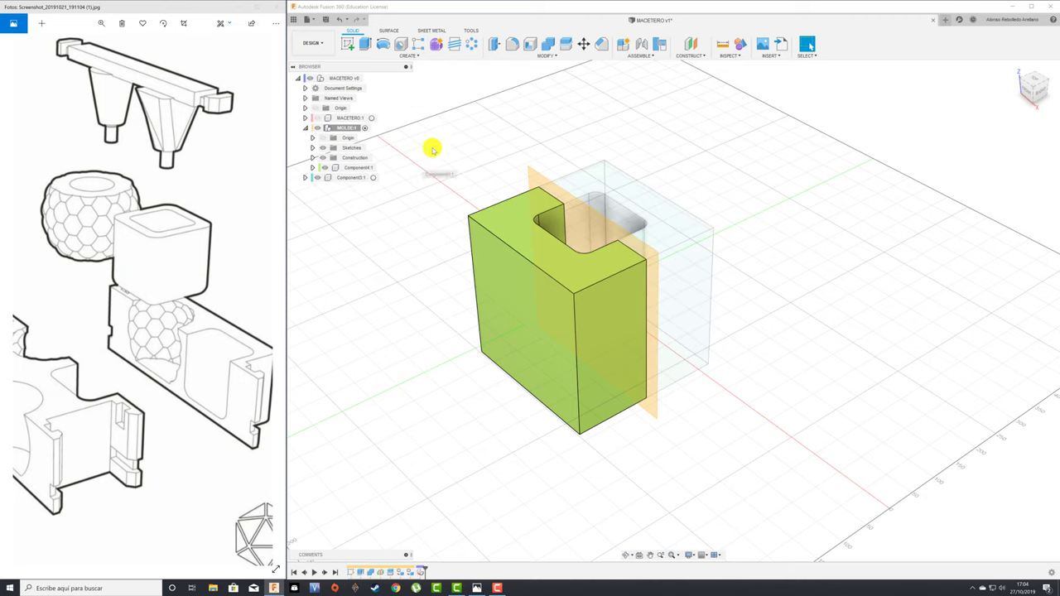
drag(352, 167, 356, 183)
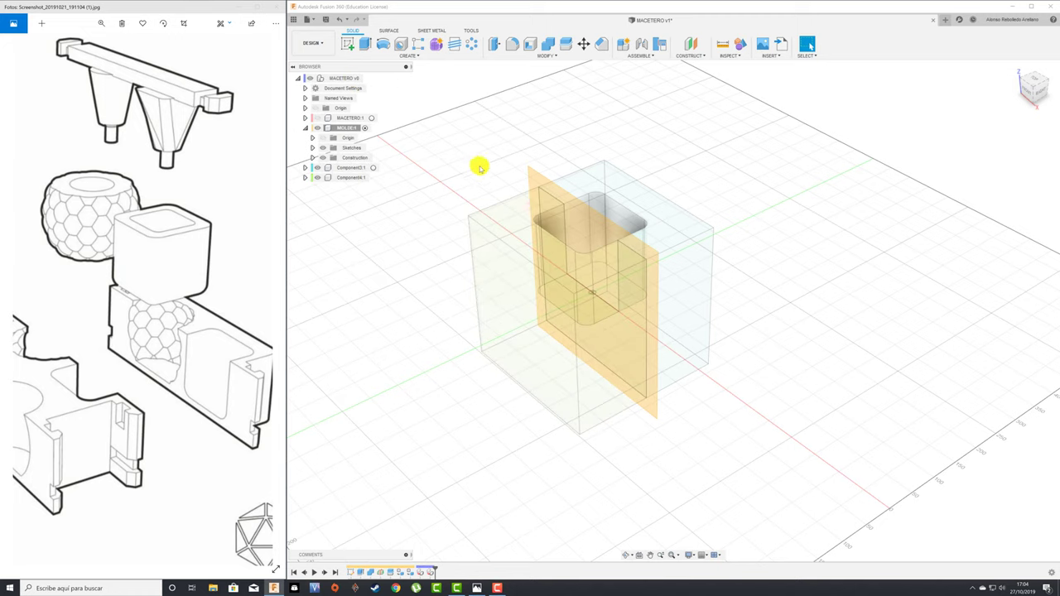
click(306, 128)
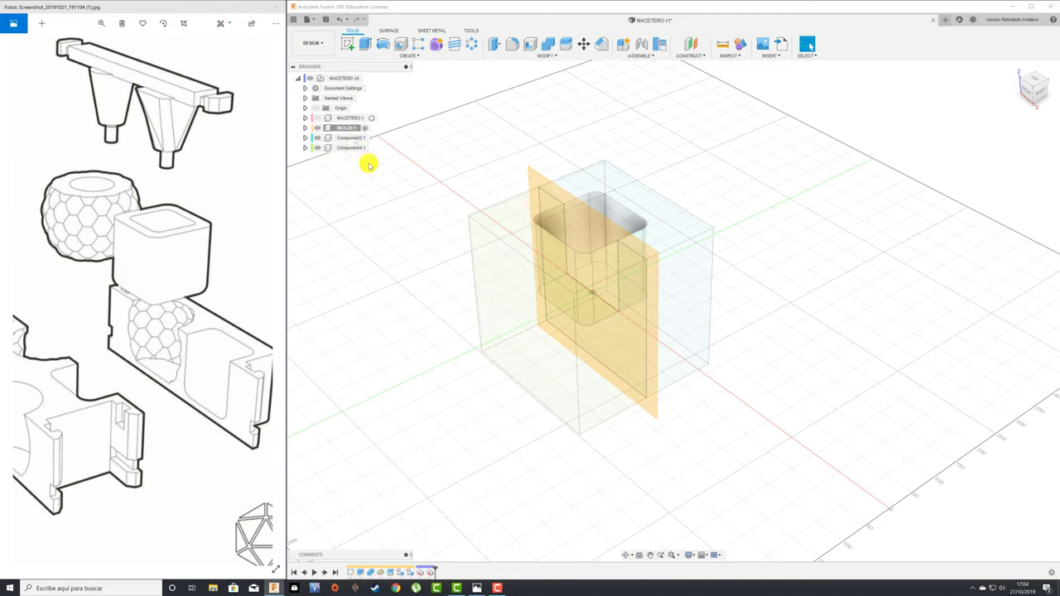
Activate the MACETERO root, show the salmon MACETERO:1 core, test-drag the parts, restore positions
double_click(353, 77)
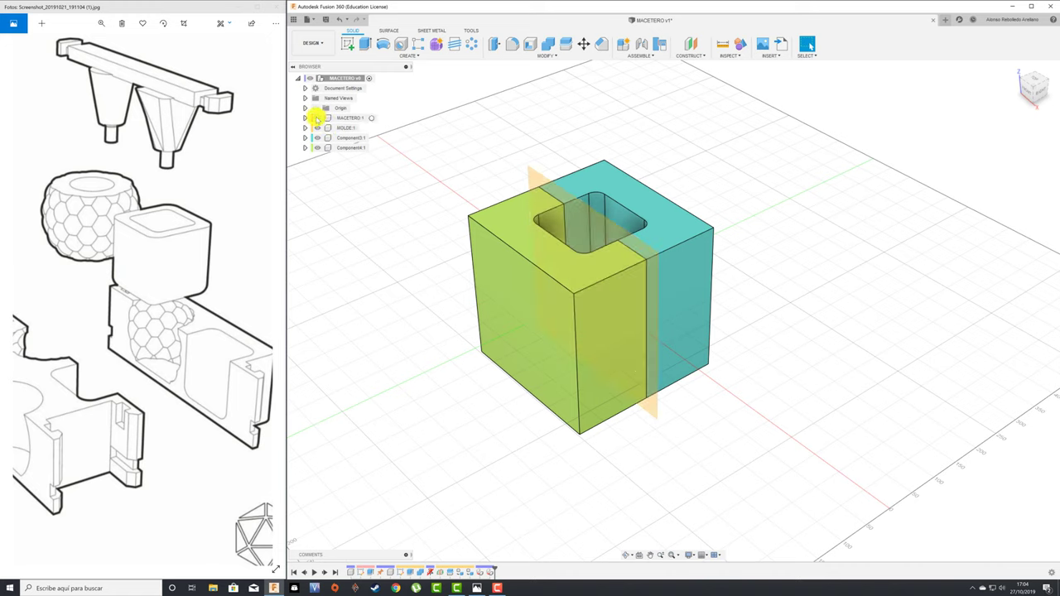
click(317, 118)
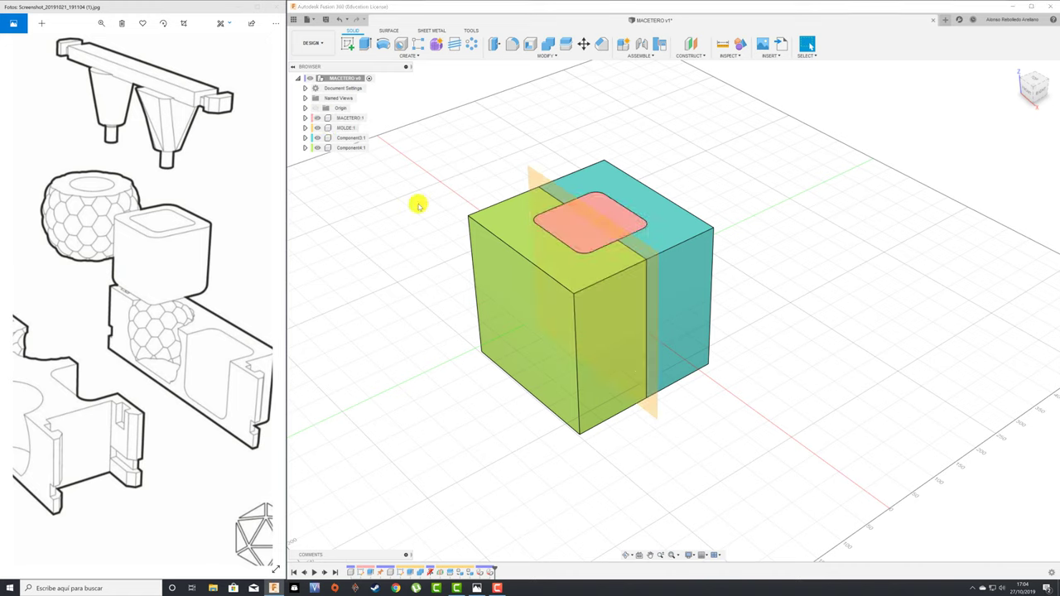
drag(492, 300, 367, 356)
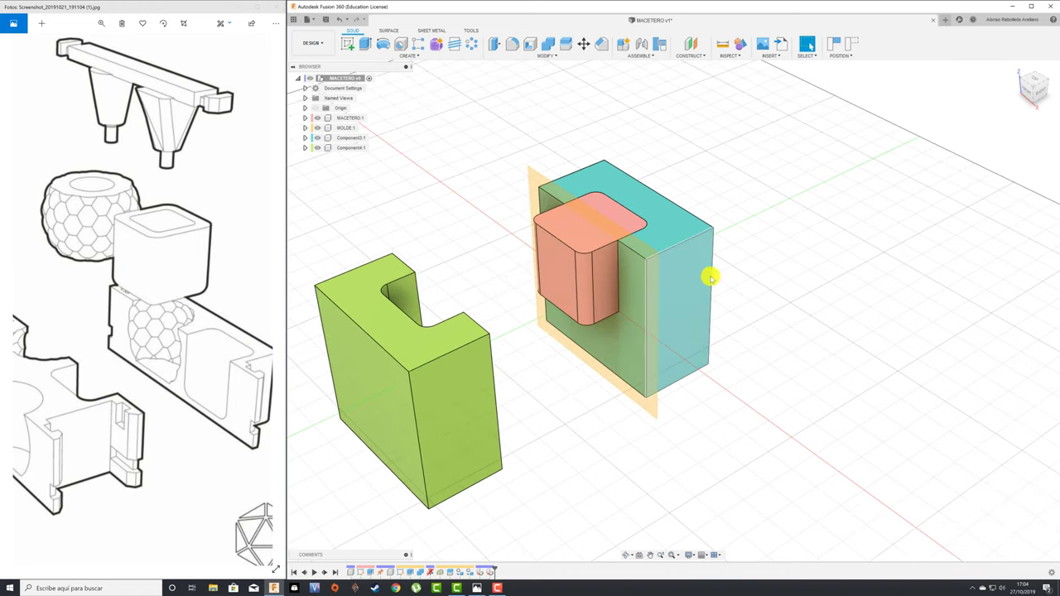
drag(710, 274, 891, 233)
drag(611, 285, 622, 119)
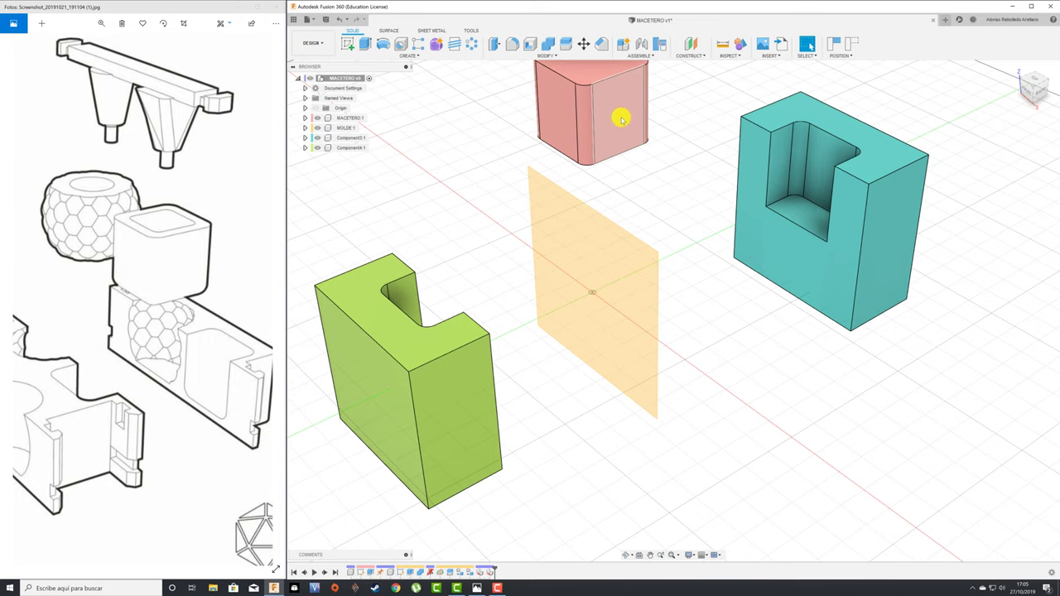
click(853, 43)
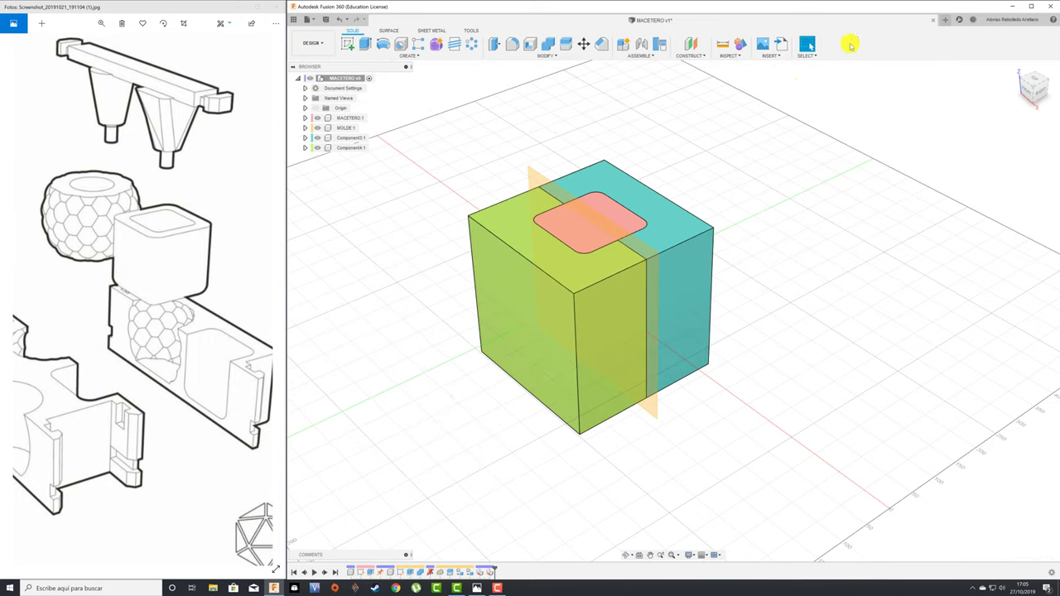
Delete MOLDE:1, undo it, then Remove MOLDE:1 so its contents stay
click(347, 128)
right_click(347, 128)
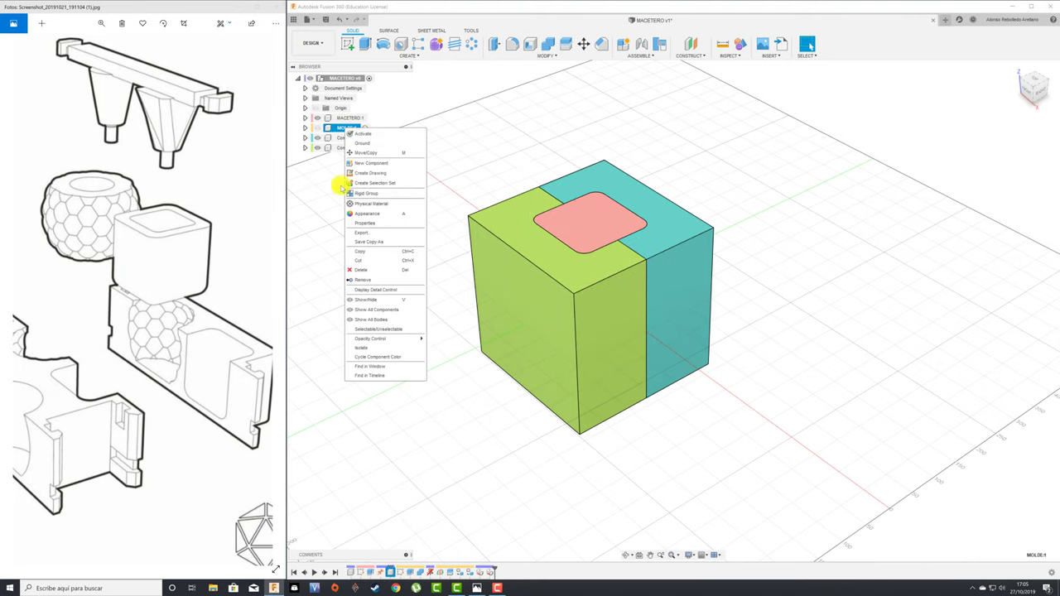
click(364, 271)
click(644, 311)
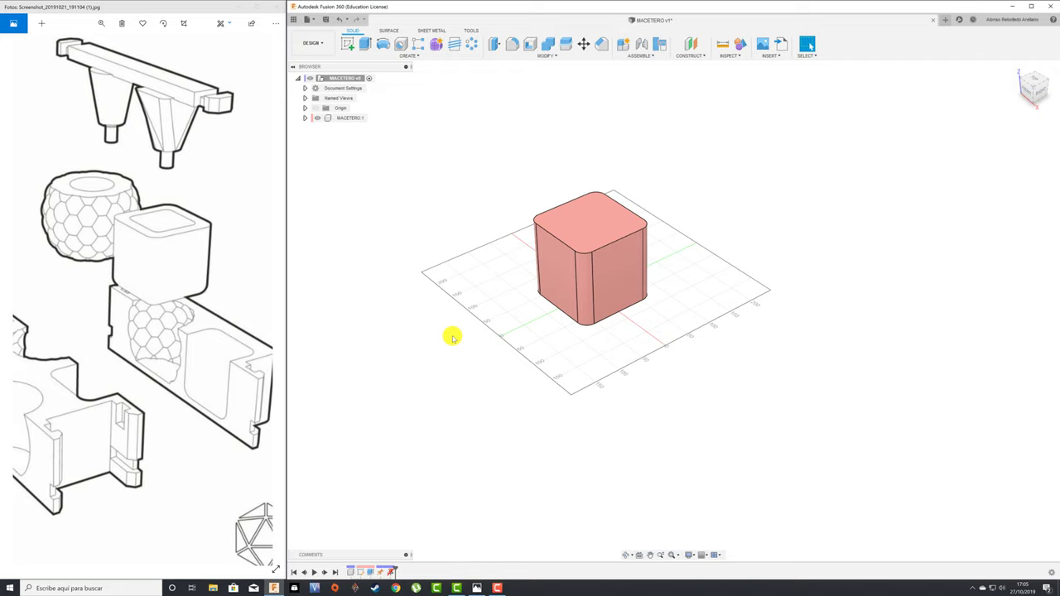
click(339, 19)
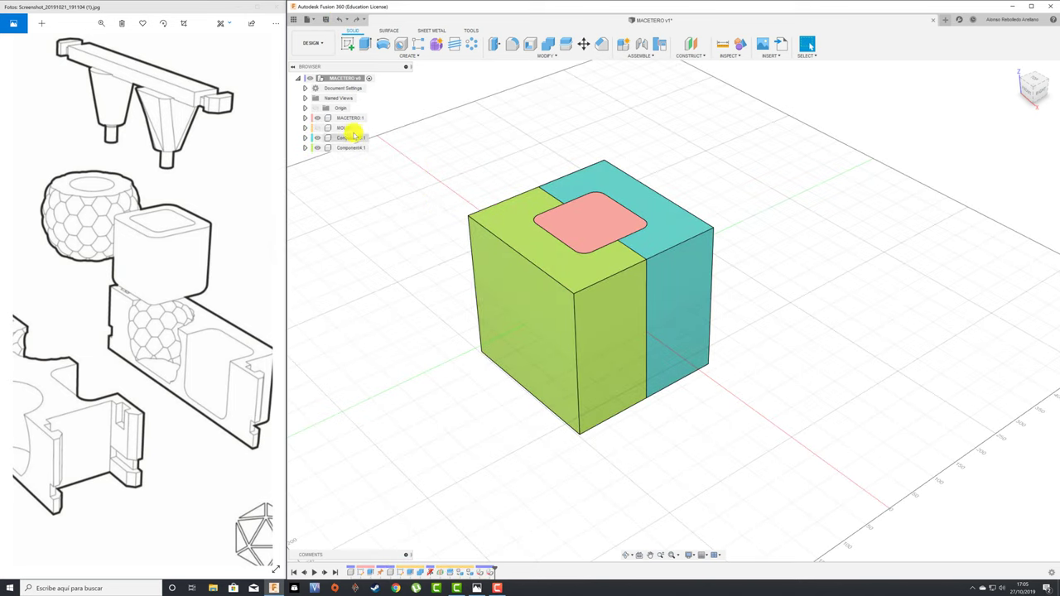
right_click(348, 129)
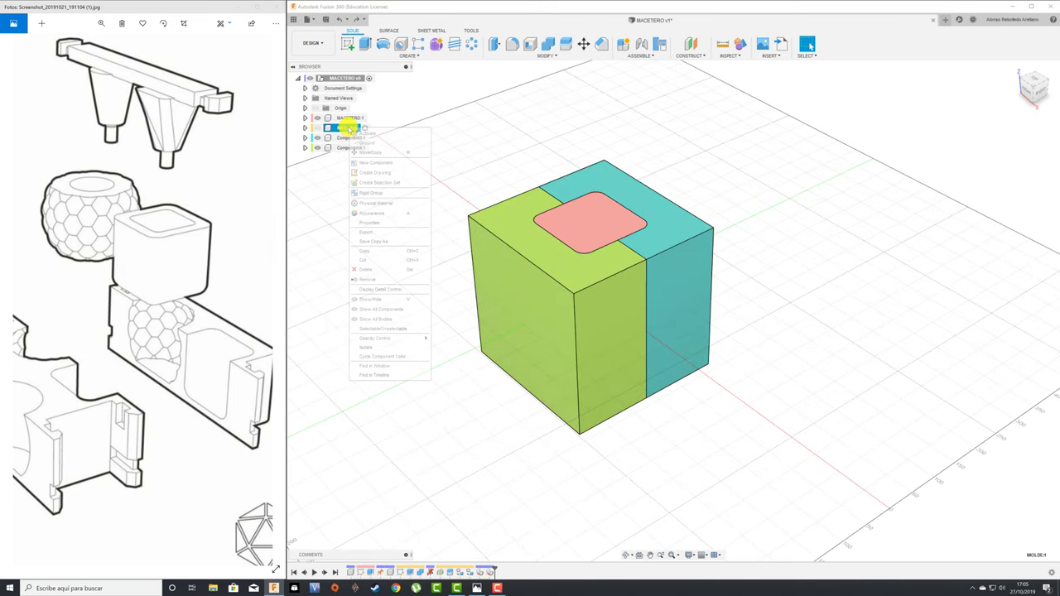
click(367, 280)
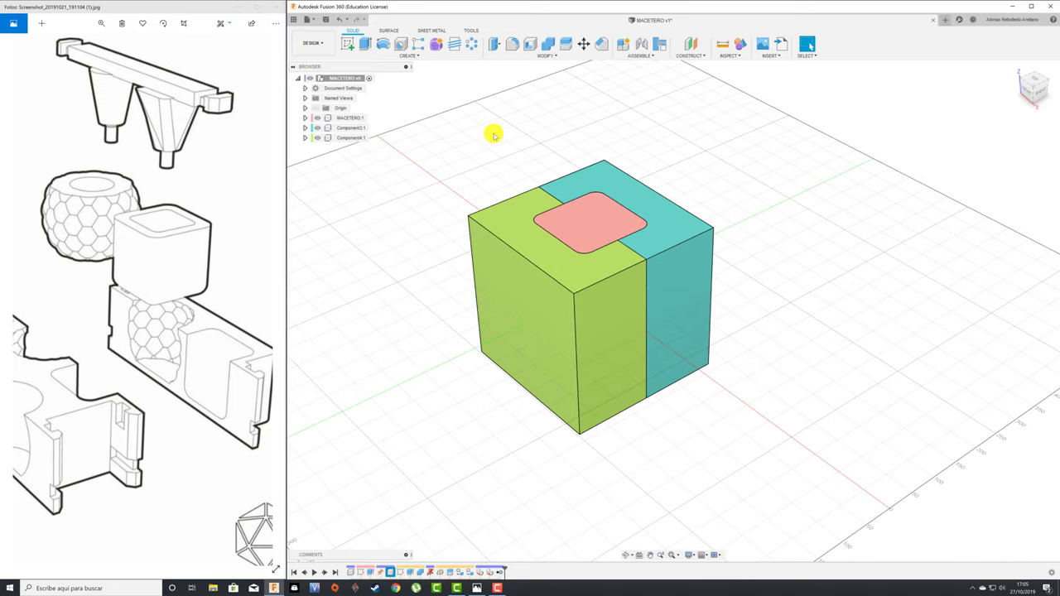
Hide the teal Component3:1 half and orbit to face the green half's inner side
click(318, 128)
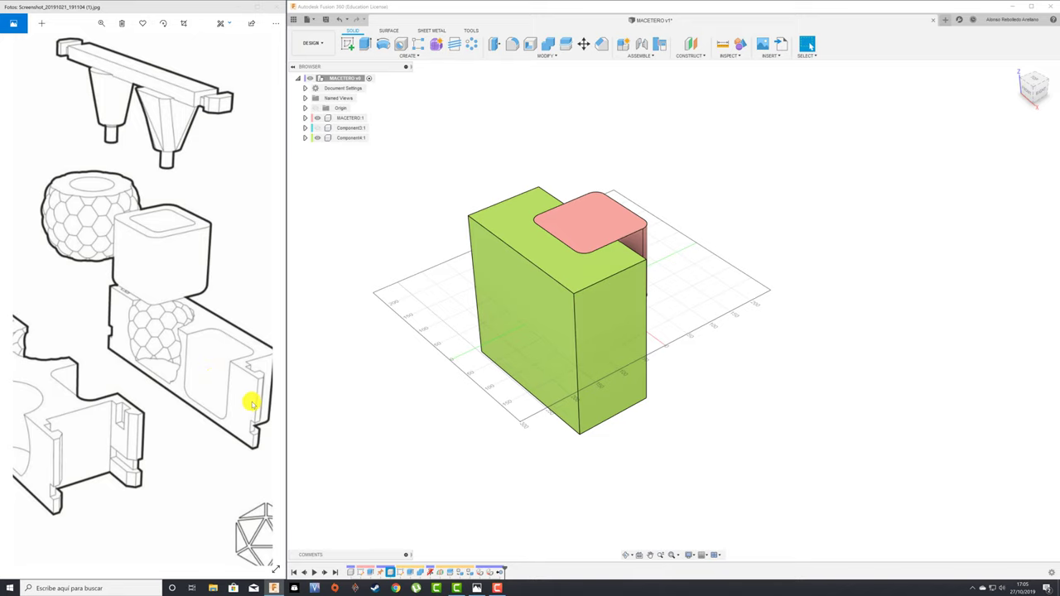
click(627, 555)
mouse_move(577, 310)
mouse_down()
mouse_move(497, 295)
mouse_move(514, 322)
mouse_move(527, 319)
mouse_up()
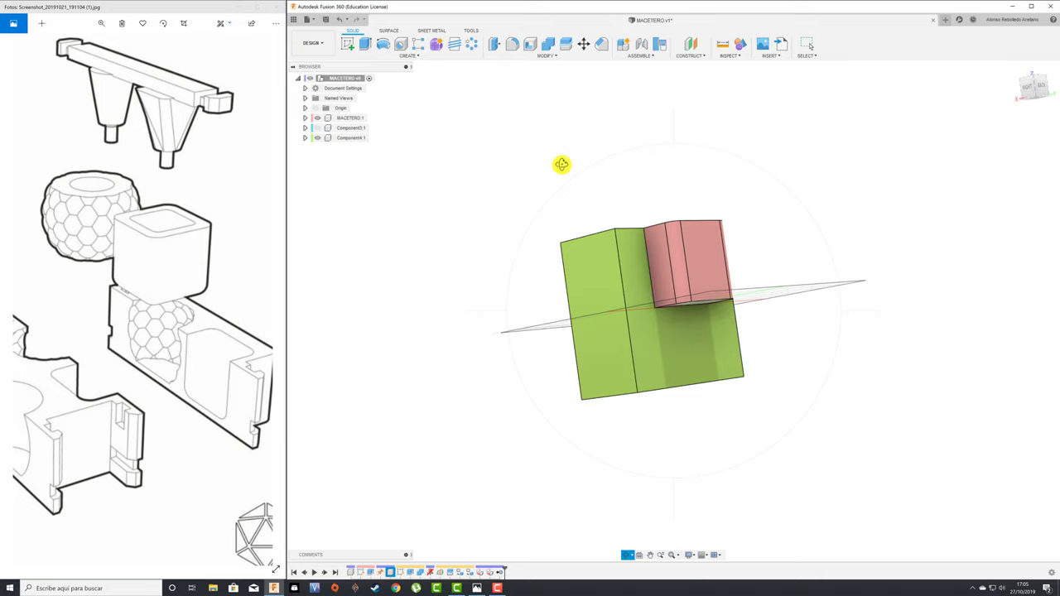
Start a sketch on the green half's face and draw a Ø20 circle
click(347, 43)
click(633, 262)
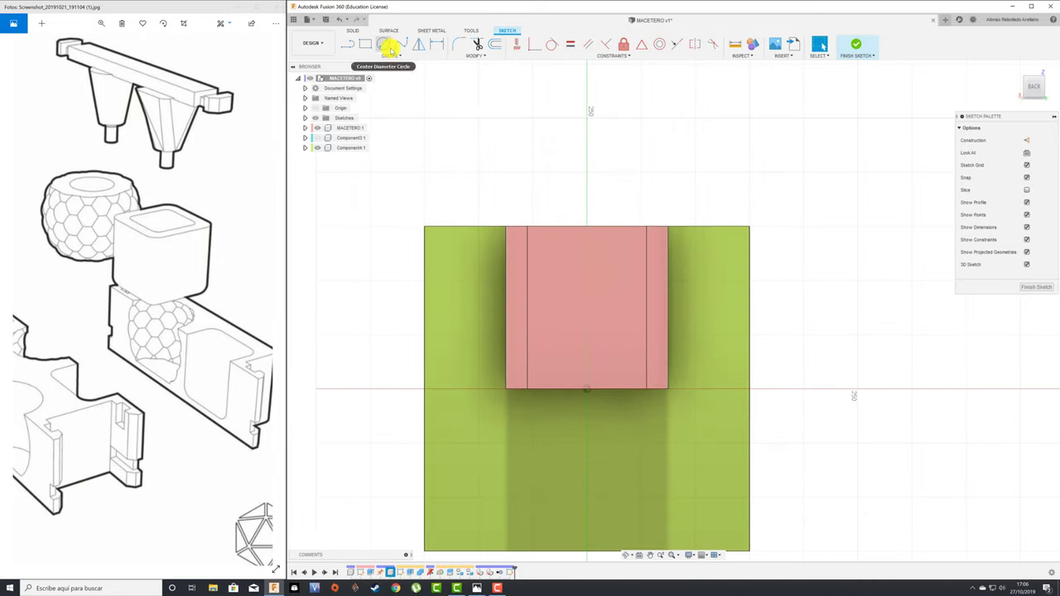
click(383, 43)
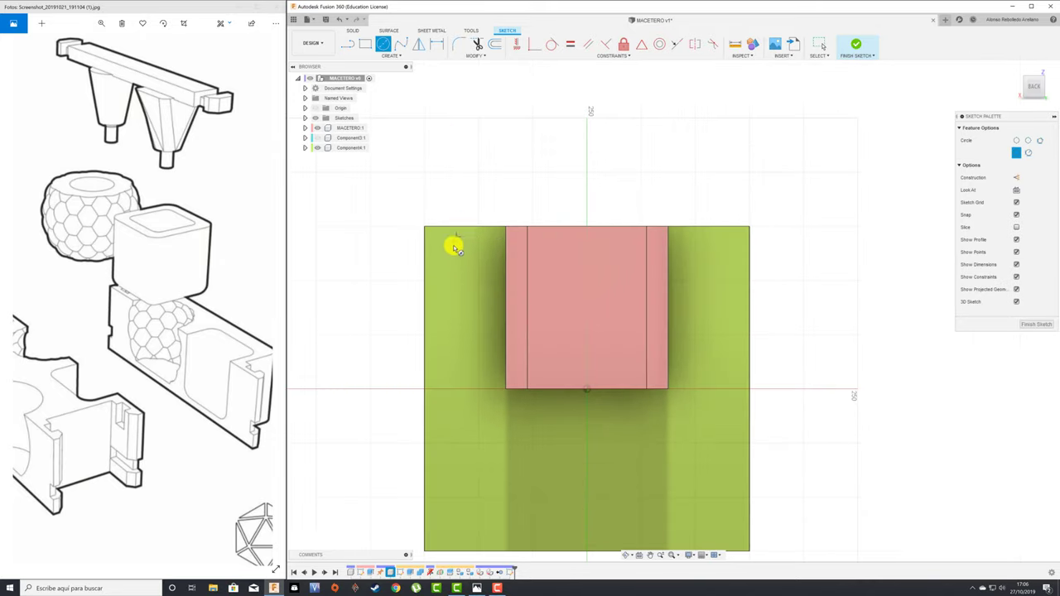
click(465, 318)
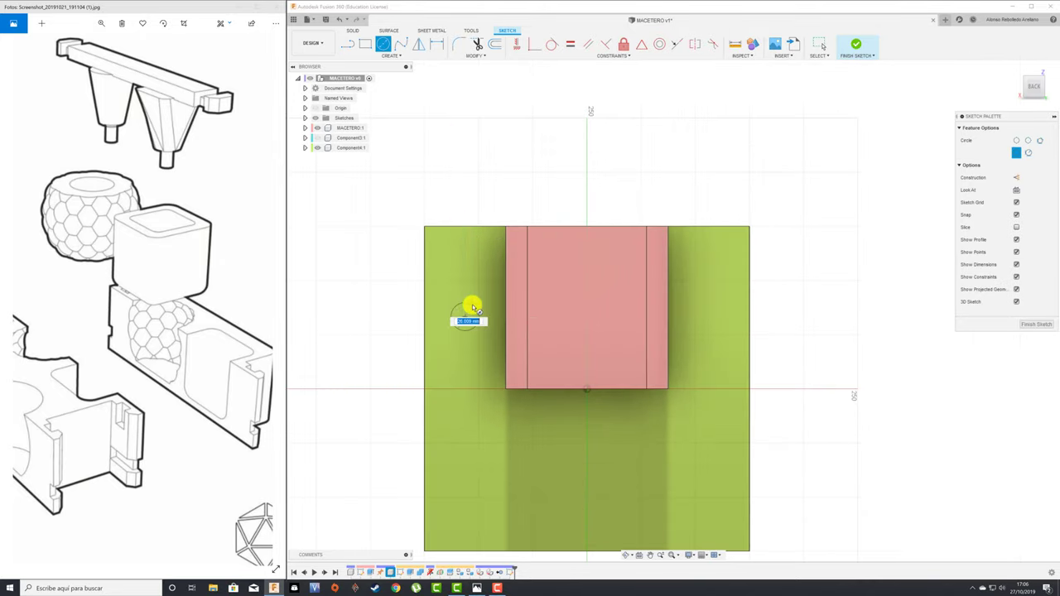
key(d)
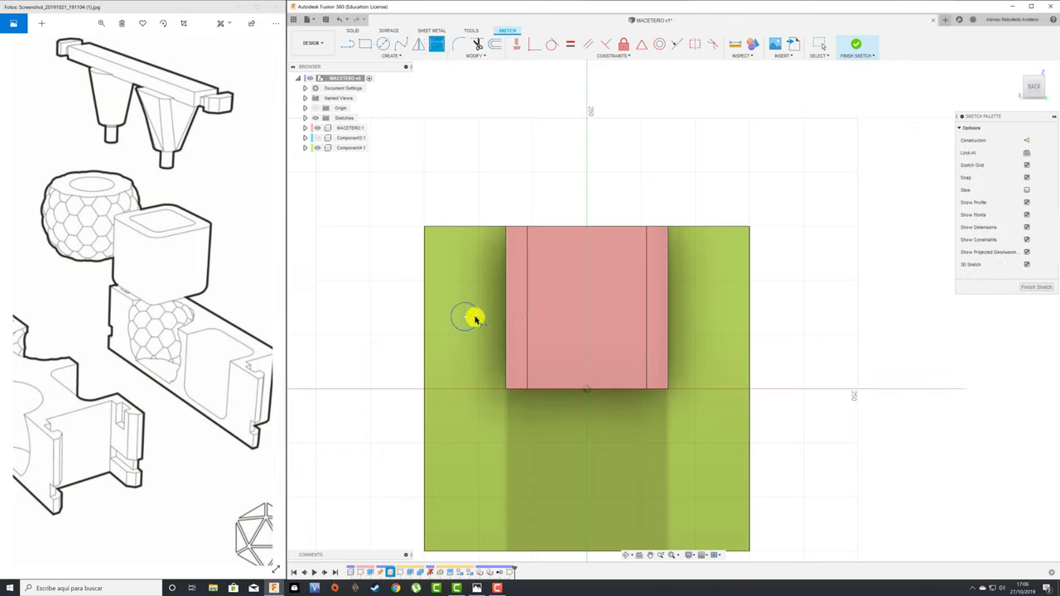
click(475, 310)
click(395, 283)
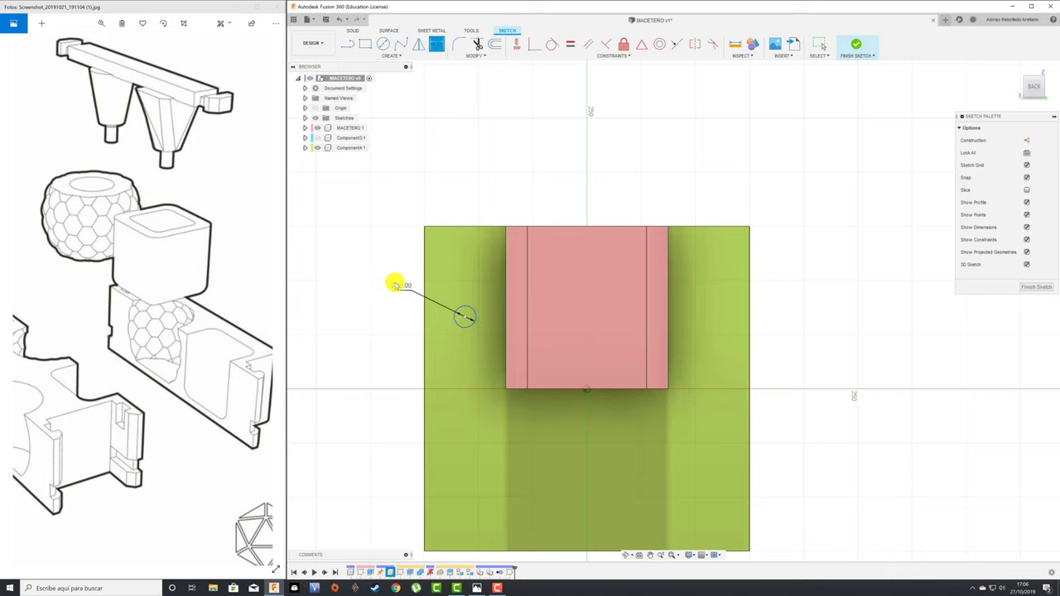
key(Return)
Dimension the circle 35 mm from the left edge and 85 mm from the top
click(425, 330)
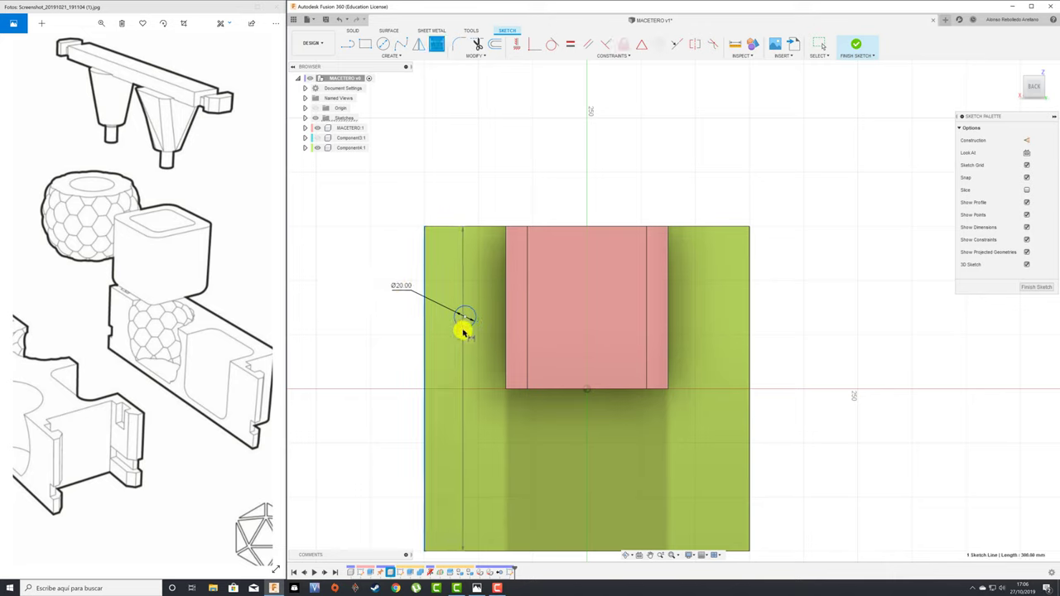
click(465, 325)
click(441, 354)
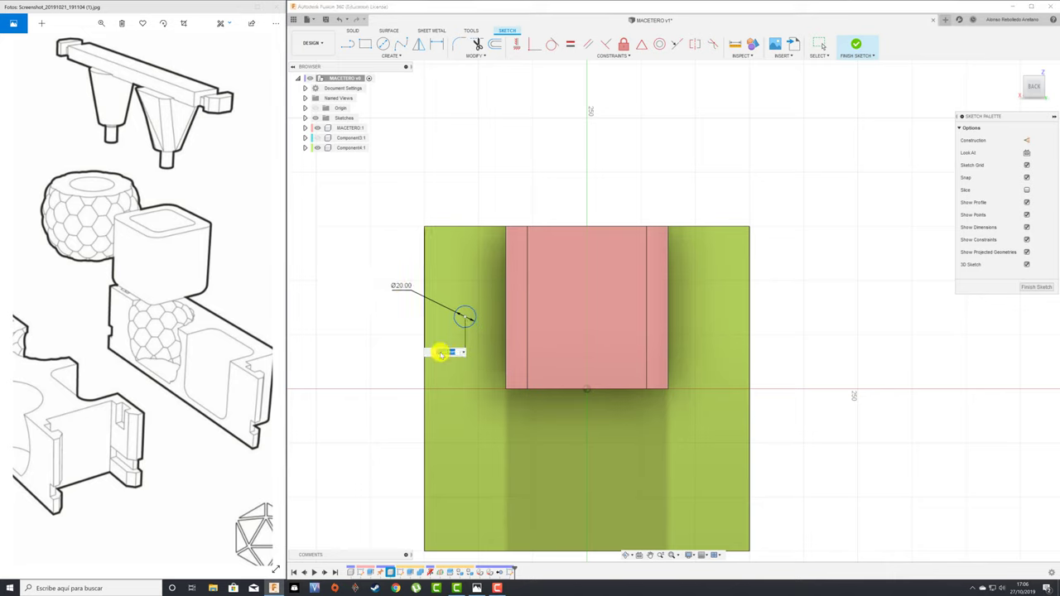
text(35)
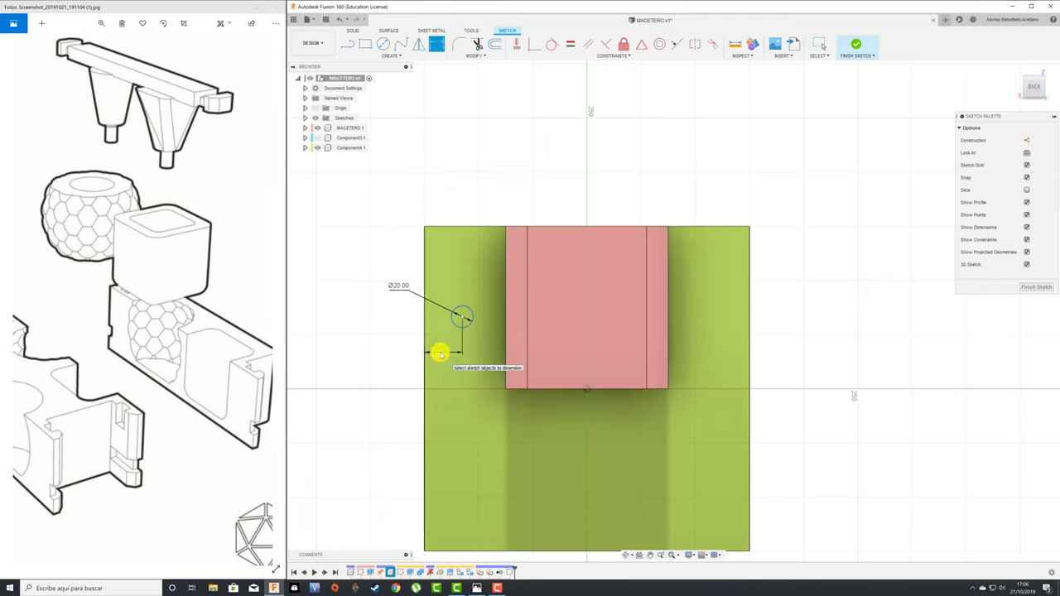
key(Return)
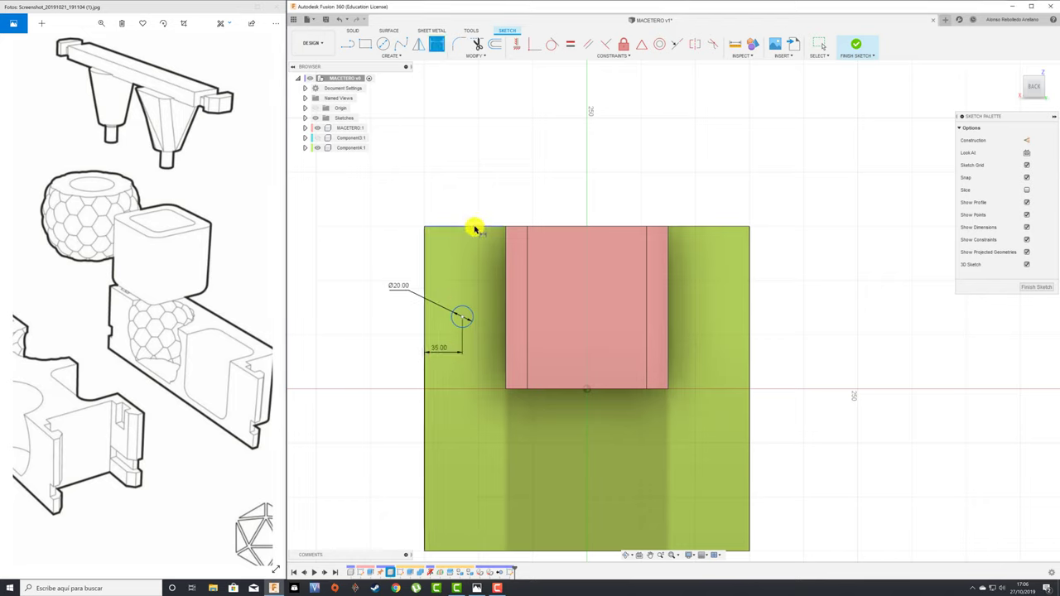
click(476, 227)
click(466, 314)
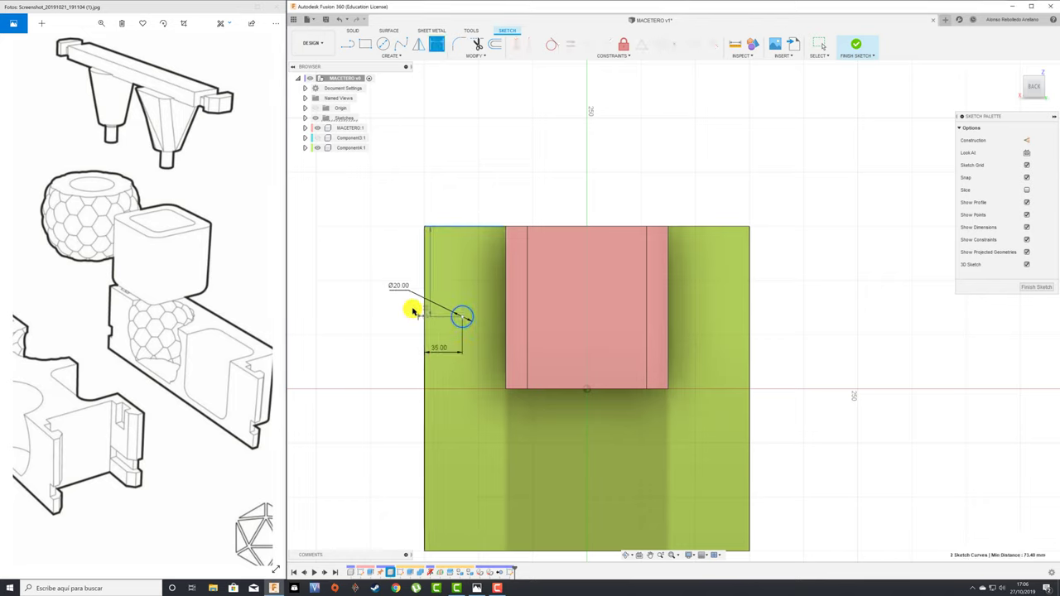
click(362, 284)
text(45)
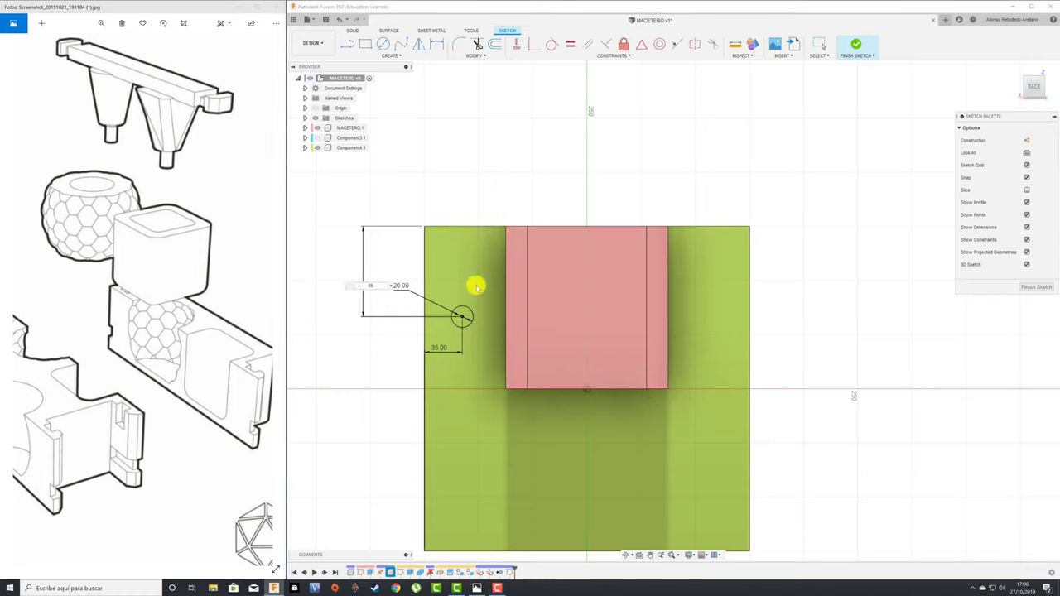
key(Return)
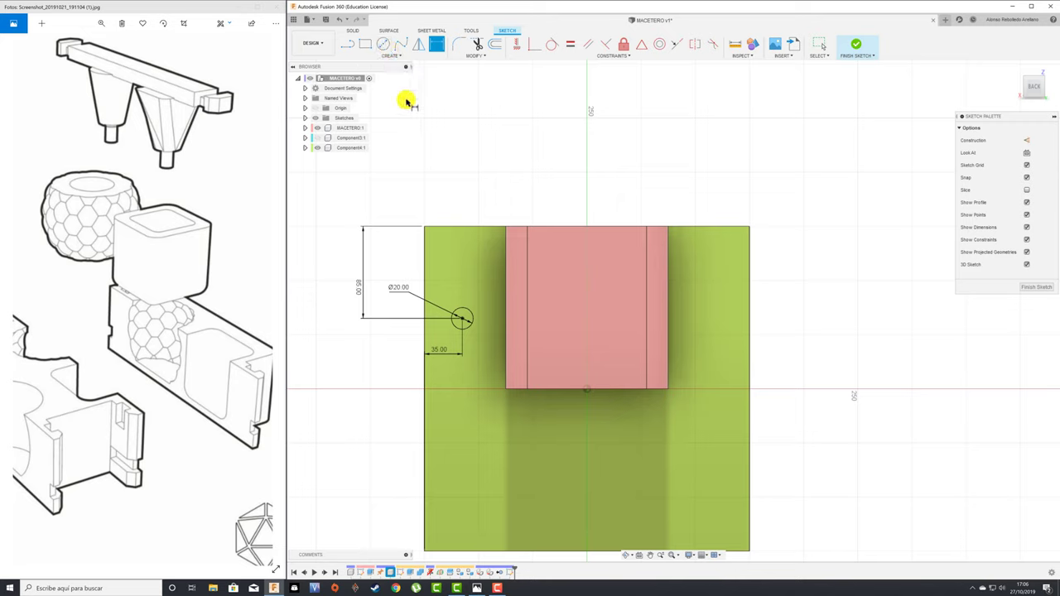
click(383, 44)
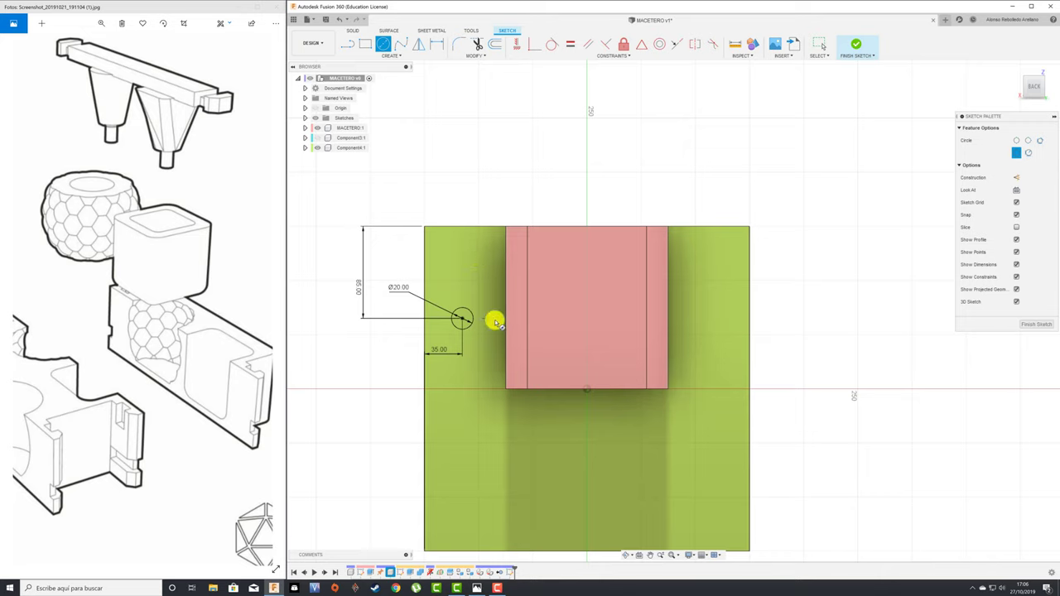
Place a second circle on the right side and dimension it Ø20
click(718, 322)
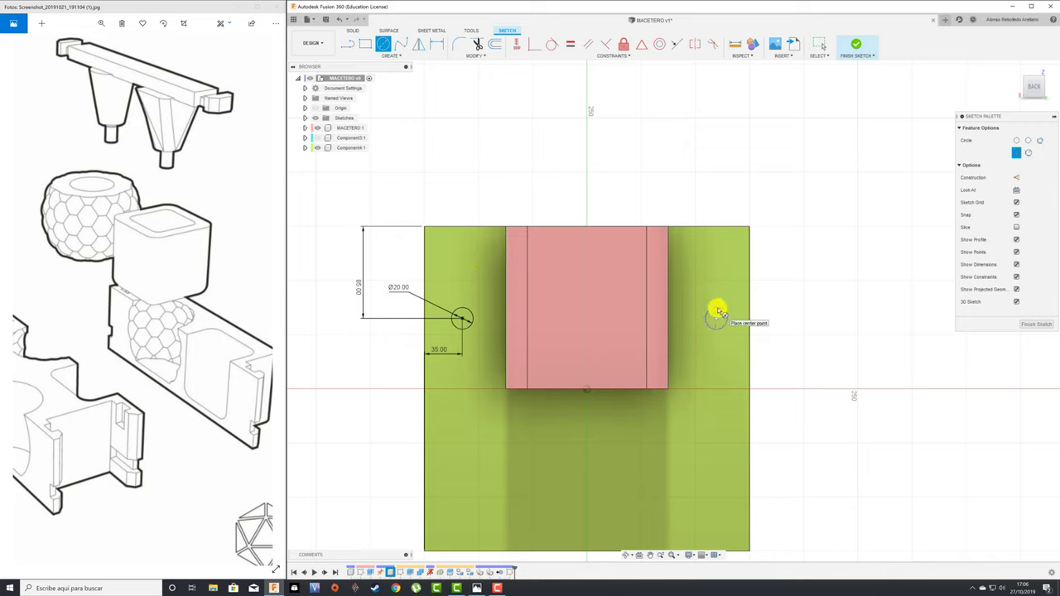
key(d)
click(721, 315)
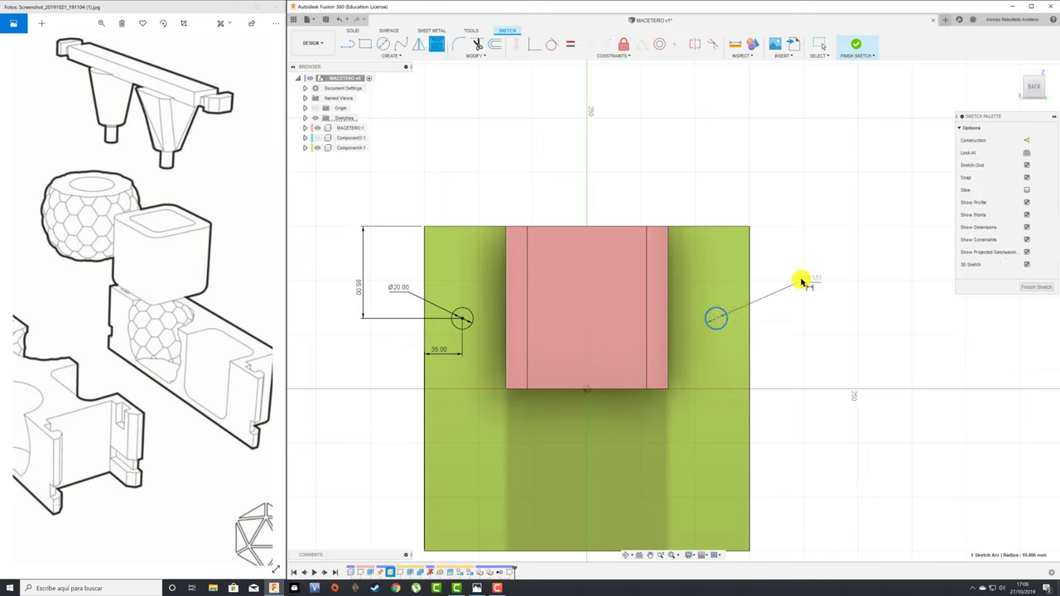
click(803, 279)
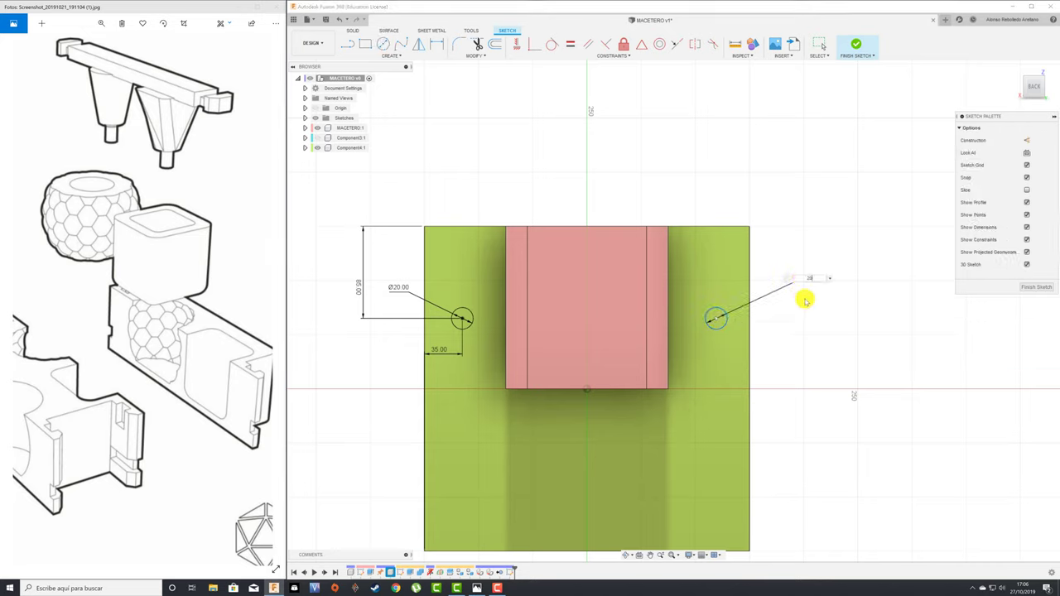
key(Return)
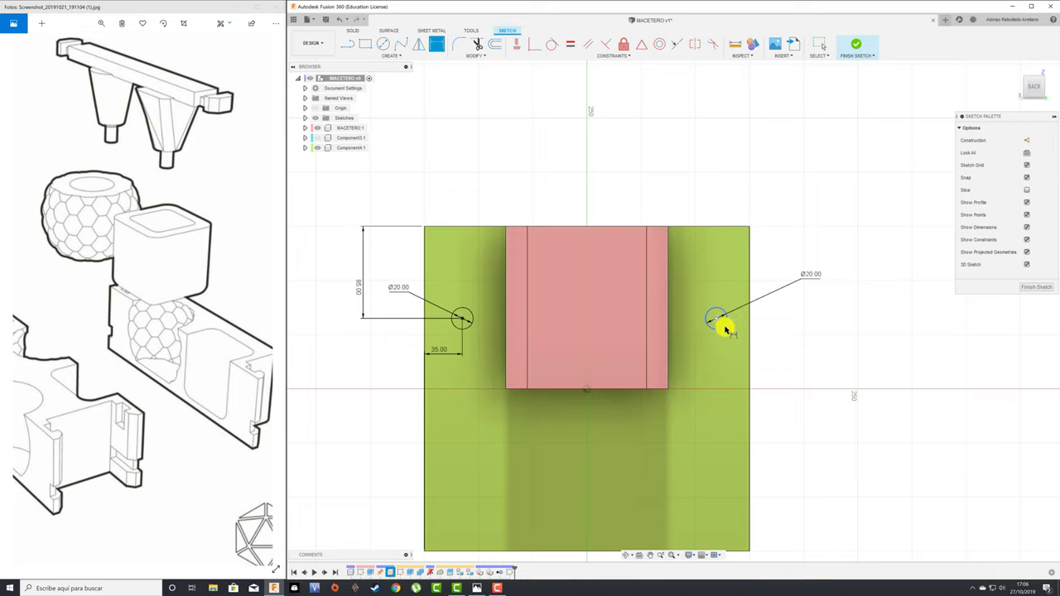
Dimension the right circle 85 mm from the top edge and 35 mm from the right edge
click(720, 323)
click(729, 229)
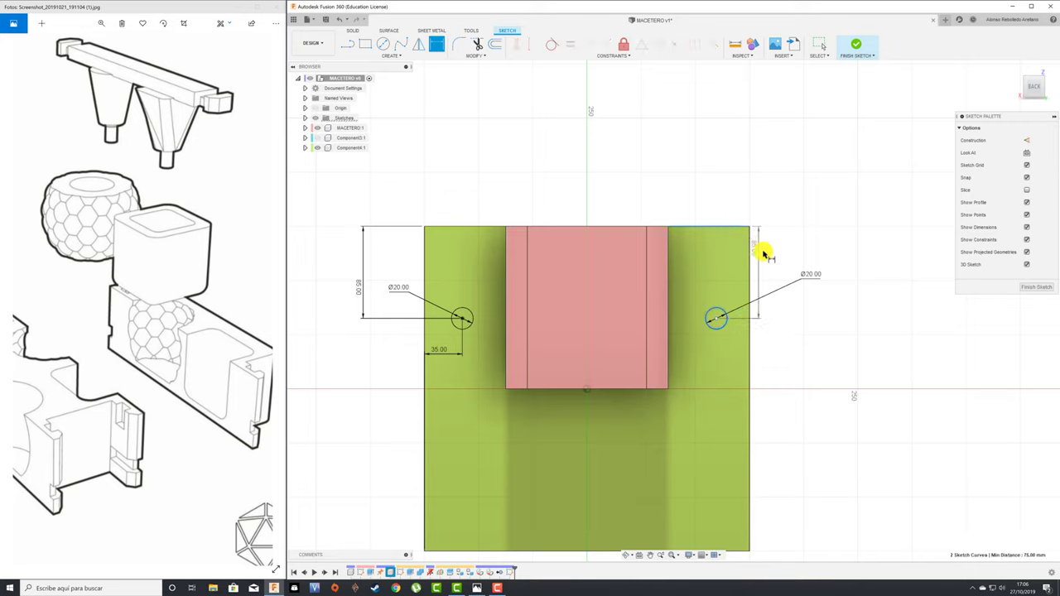
click(775, 263)
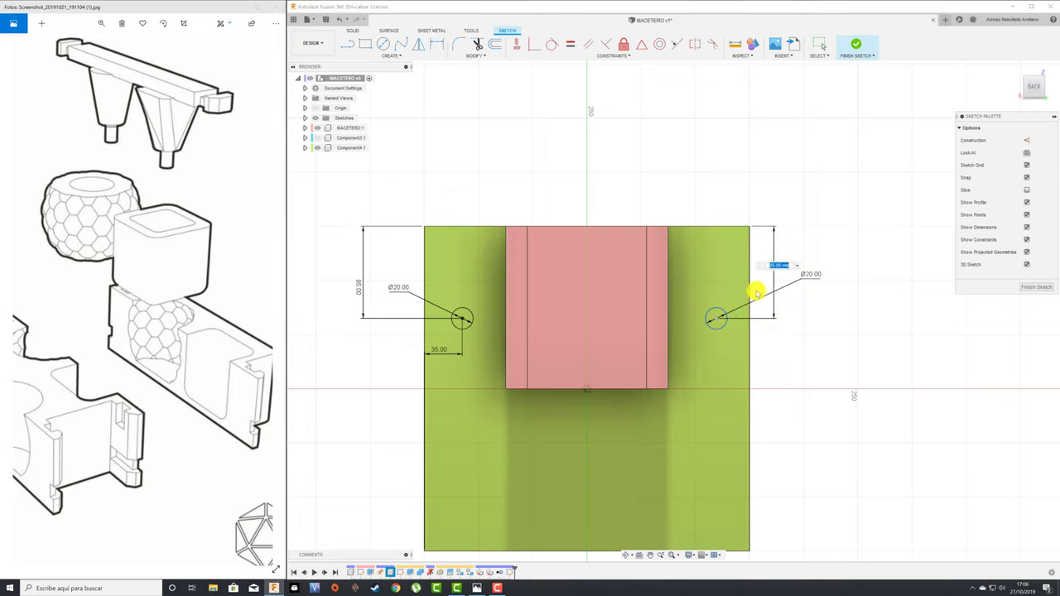
key(Return)
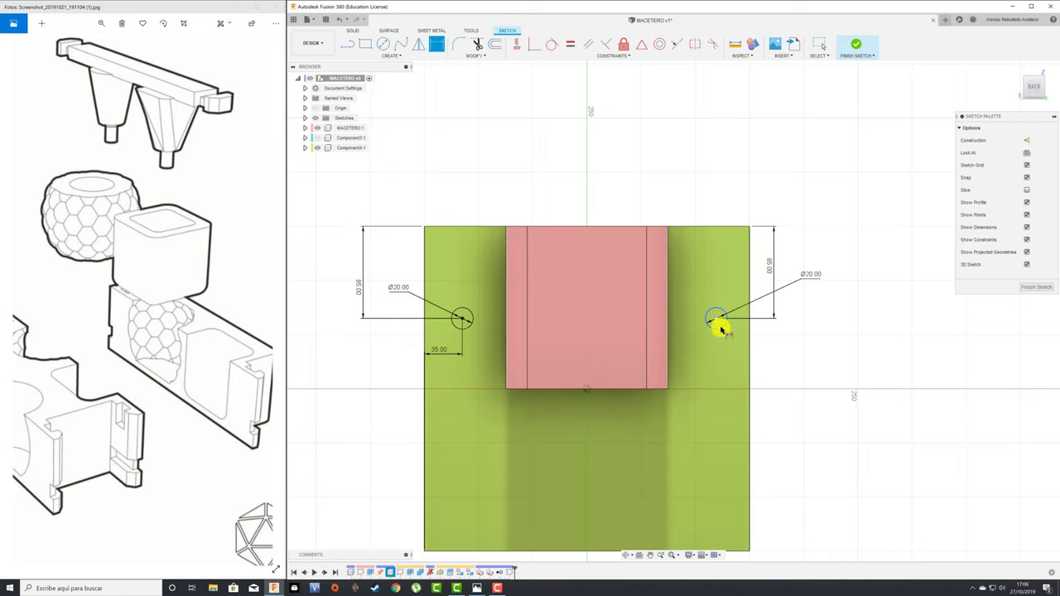
click(720, 321)
click(749, 332)
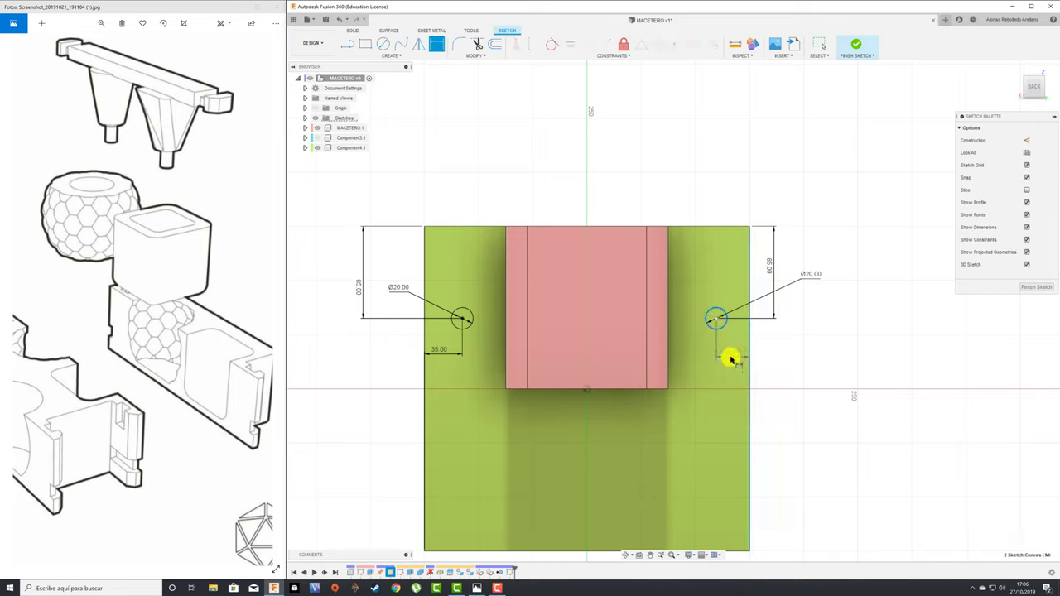
click(730, 356)
click(448, 351)
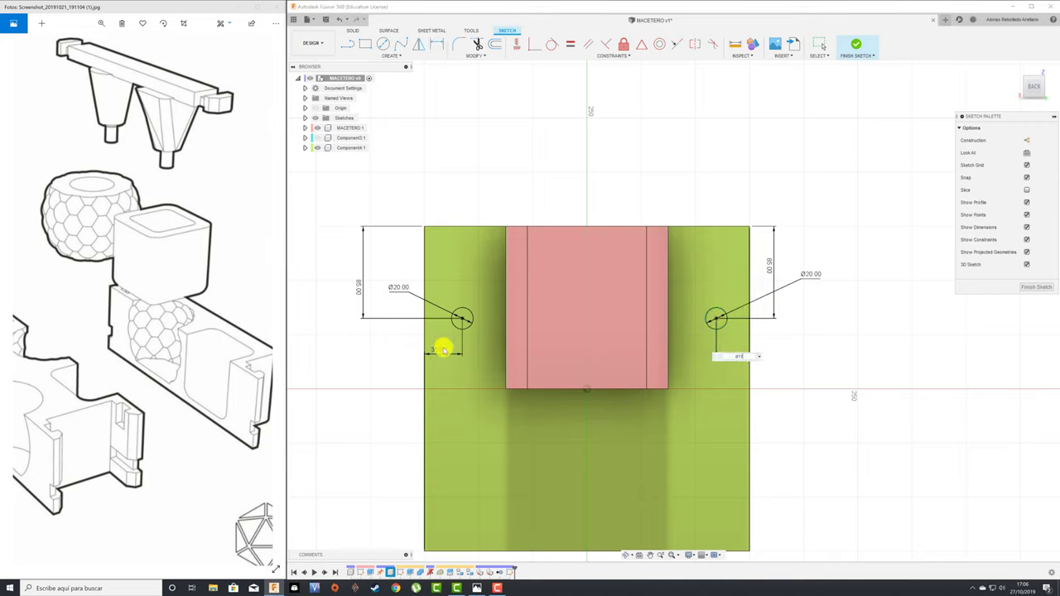
key(Return)
scroll(713, 428, down, 1)
middle_drag(710, 426, 724, 378)
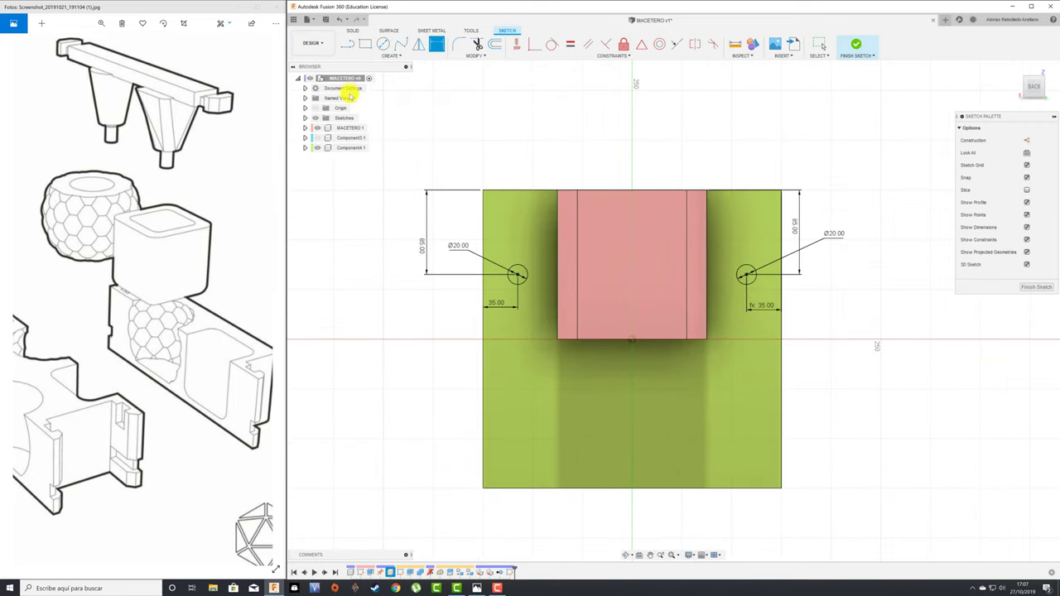
Copy both Ø20 pin circles 150 mm lower on the face with Move/Copy
key(Escape)
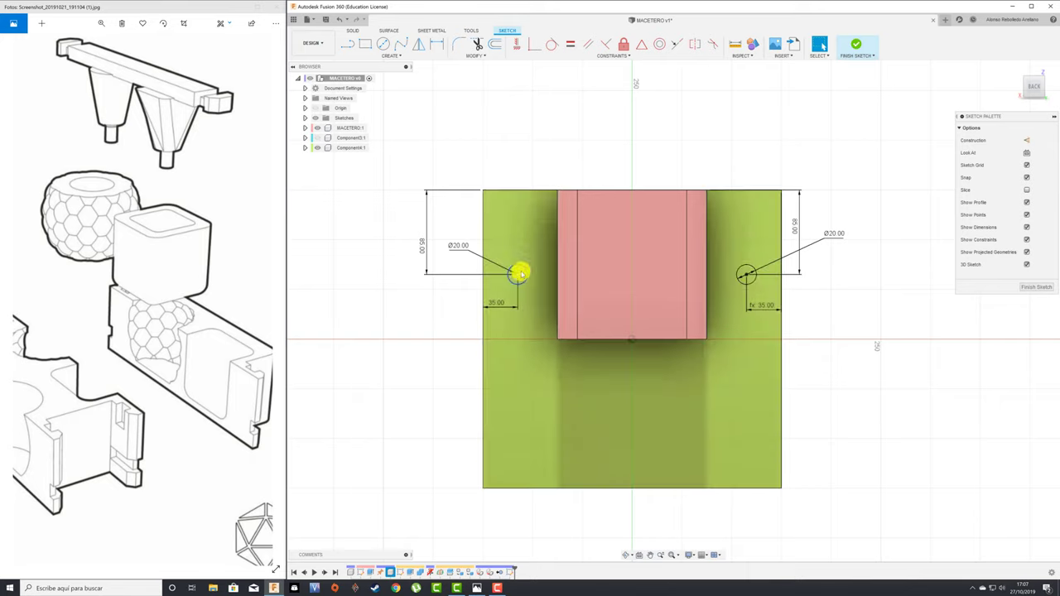
click(523, 268)
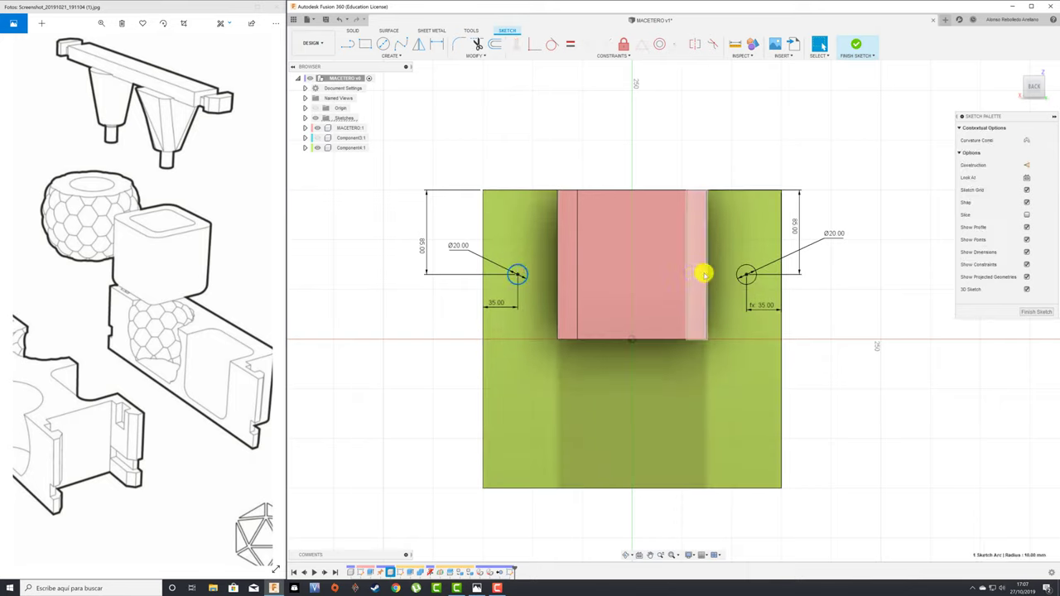
click(748, 273)
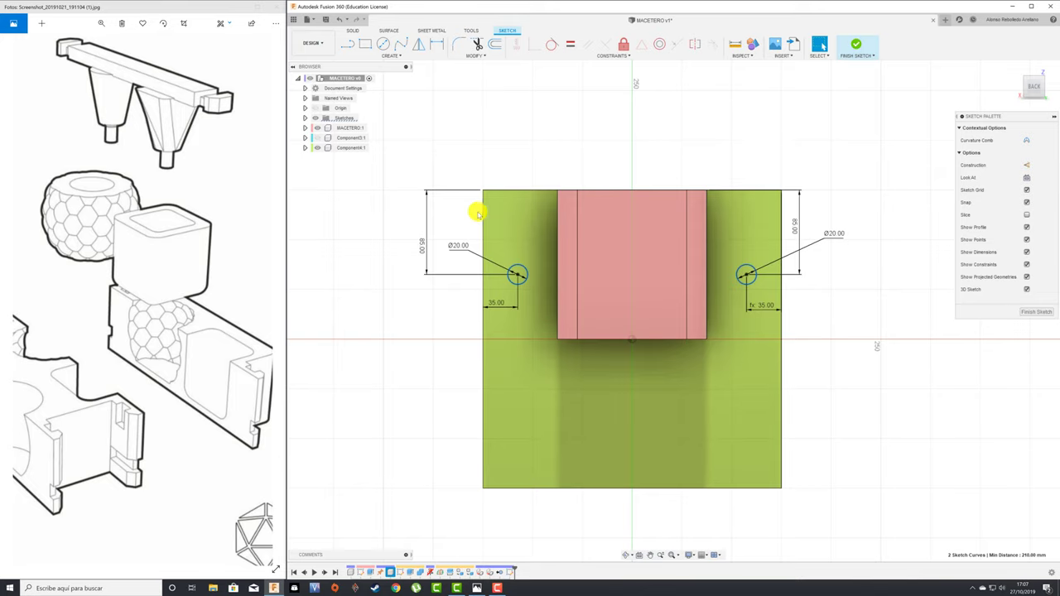
key(super+v)
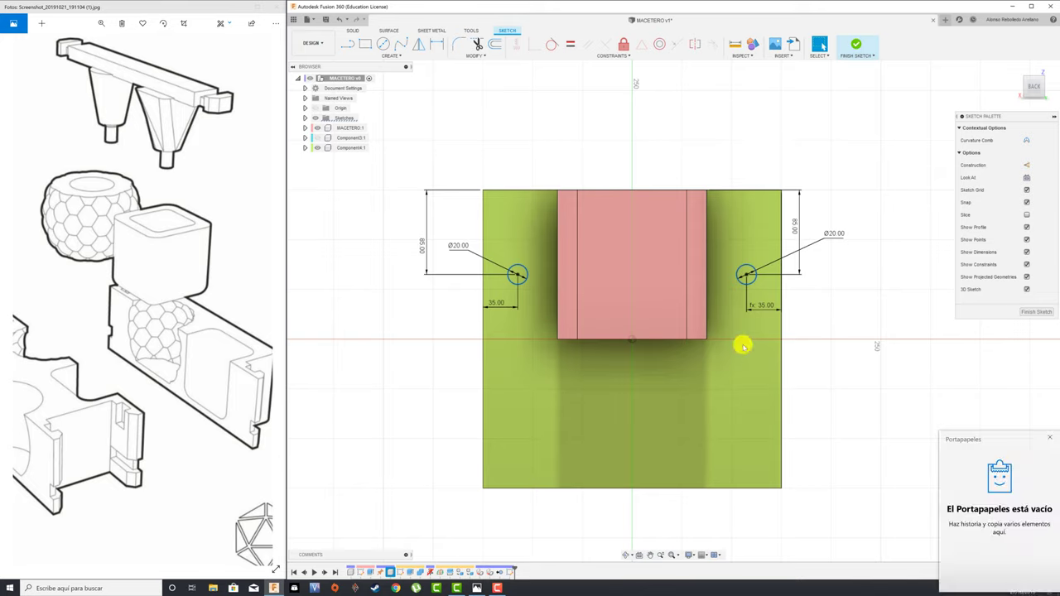
click(1050, 438)
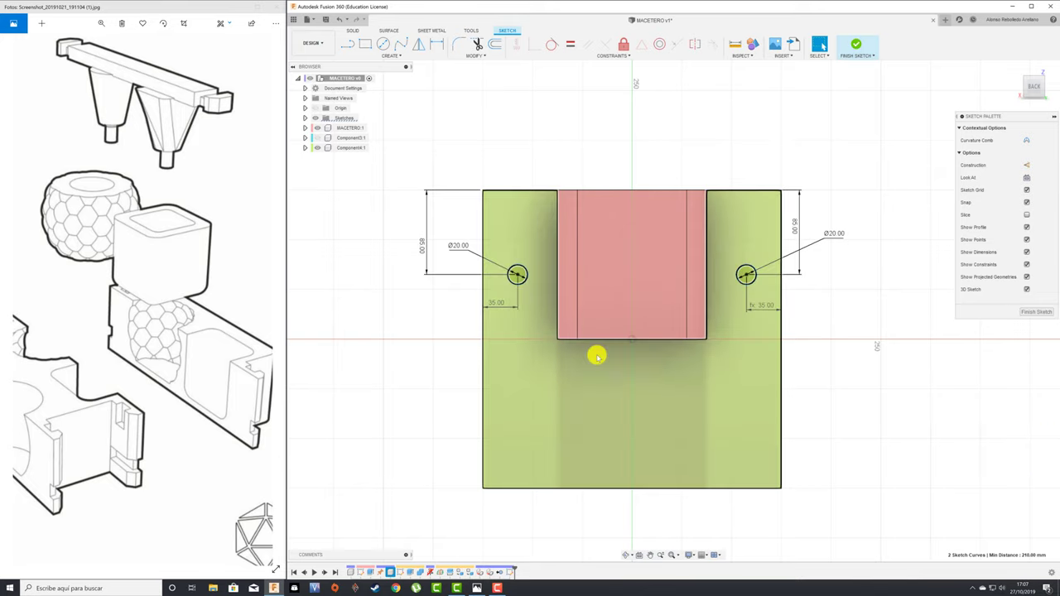
key(m)
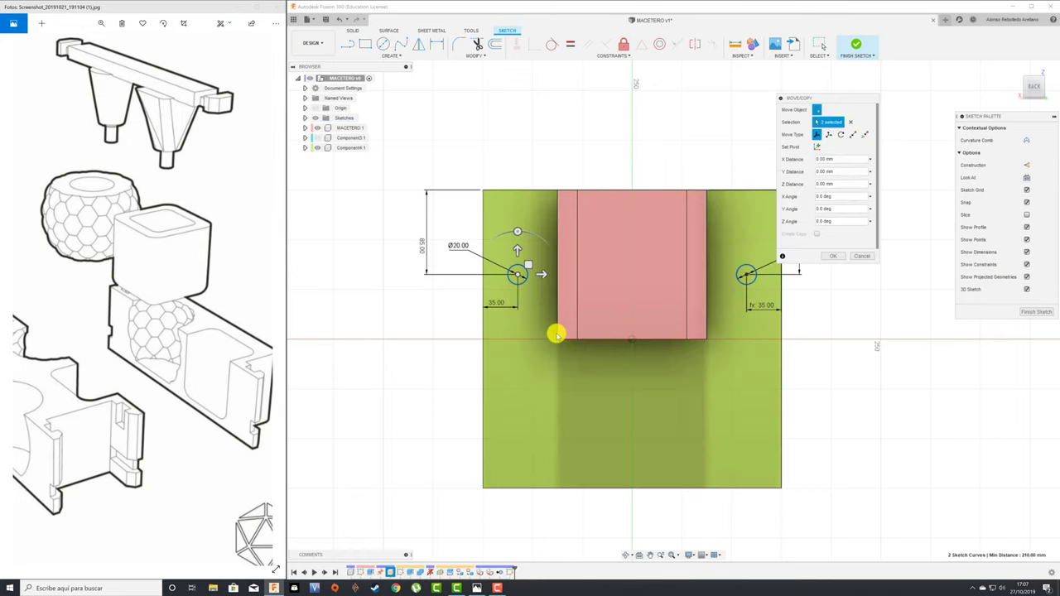
drag(519, 252, 531, 399)
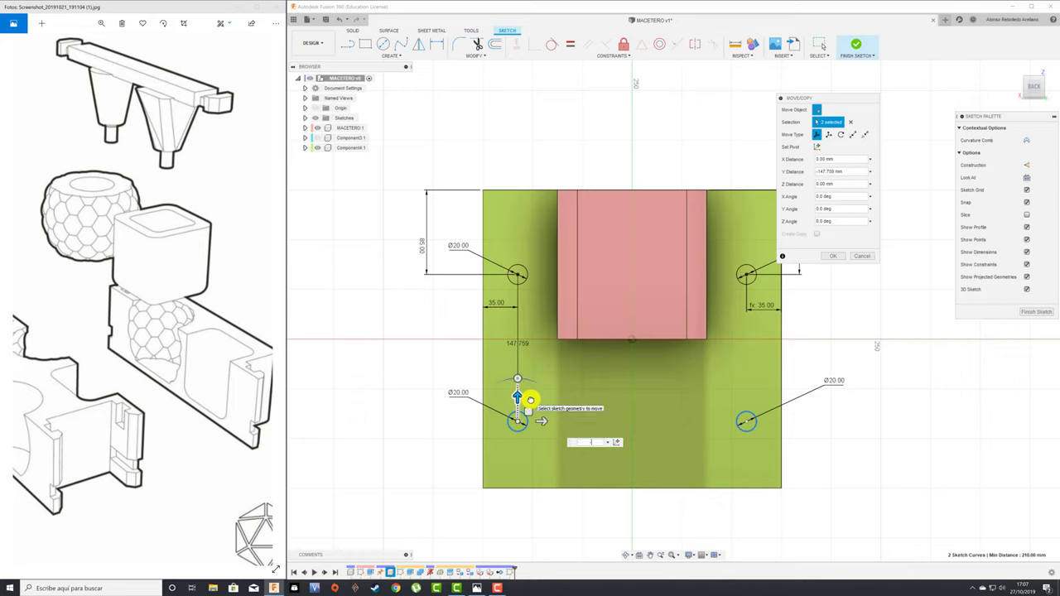
text(-150)
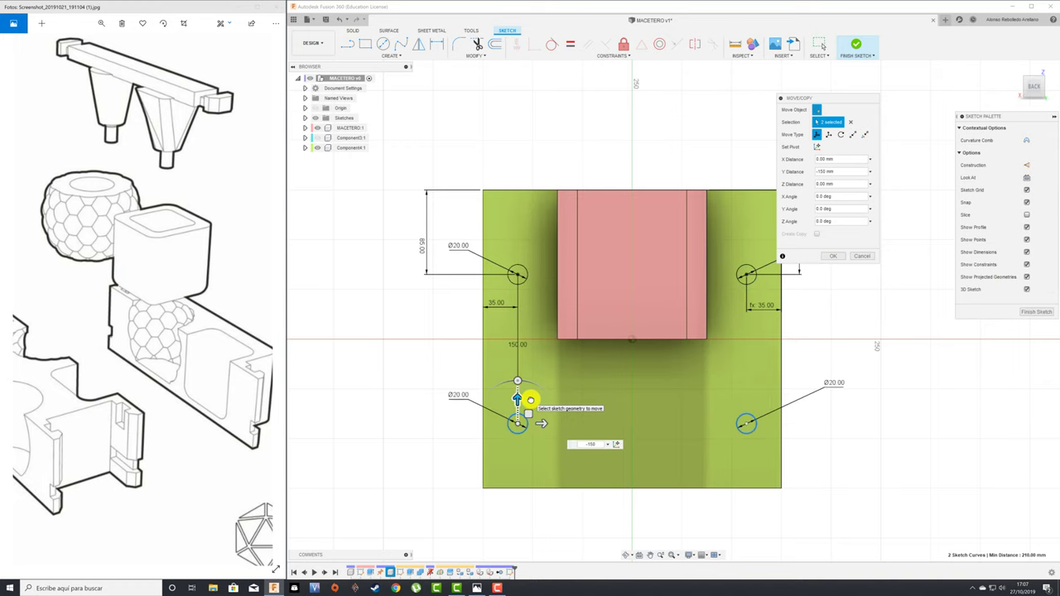
key(Return)
key(F6)
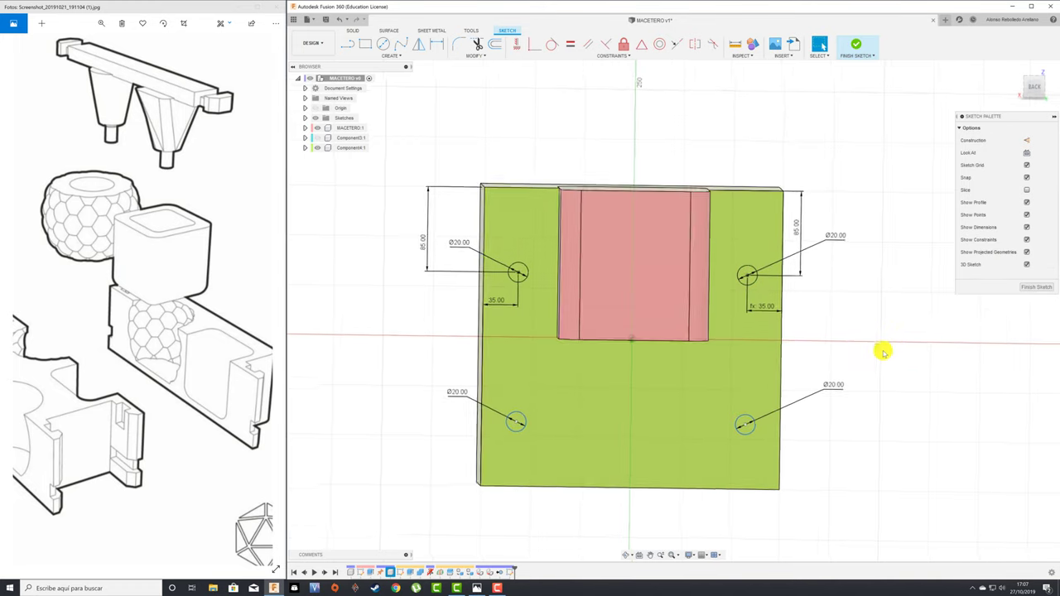
Extrude the four pin circles 30 mm as pins joined to the green mold half
key(e)
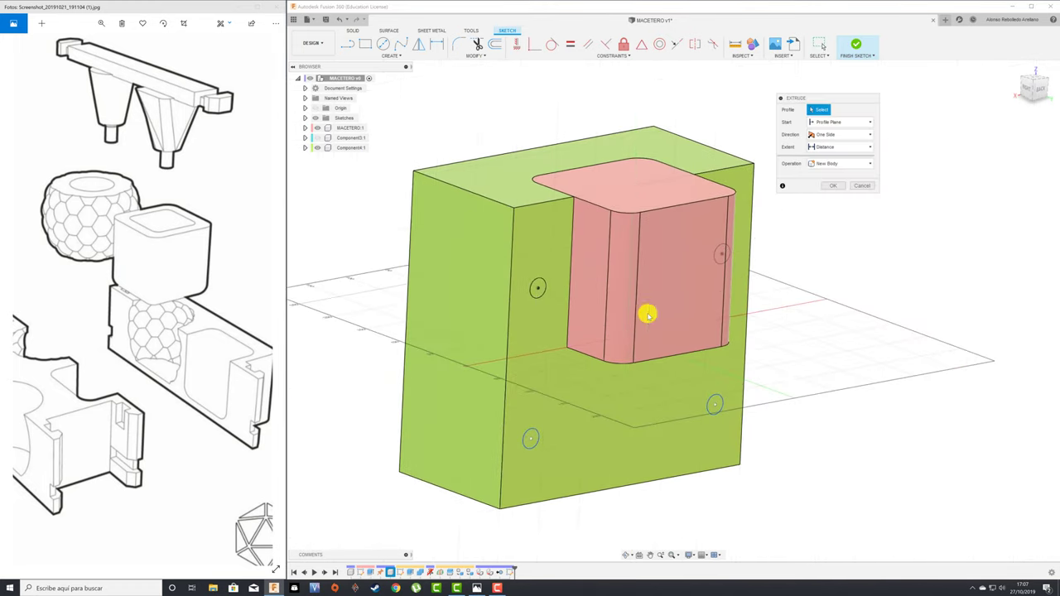
click(544, 280)
shift+middle_drag(747, 292, 729, 268)
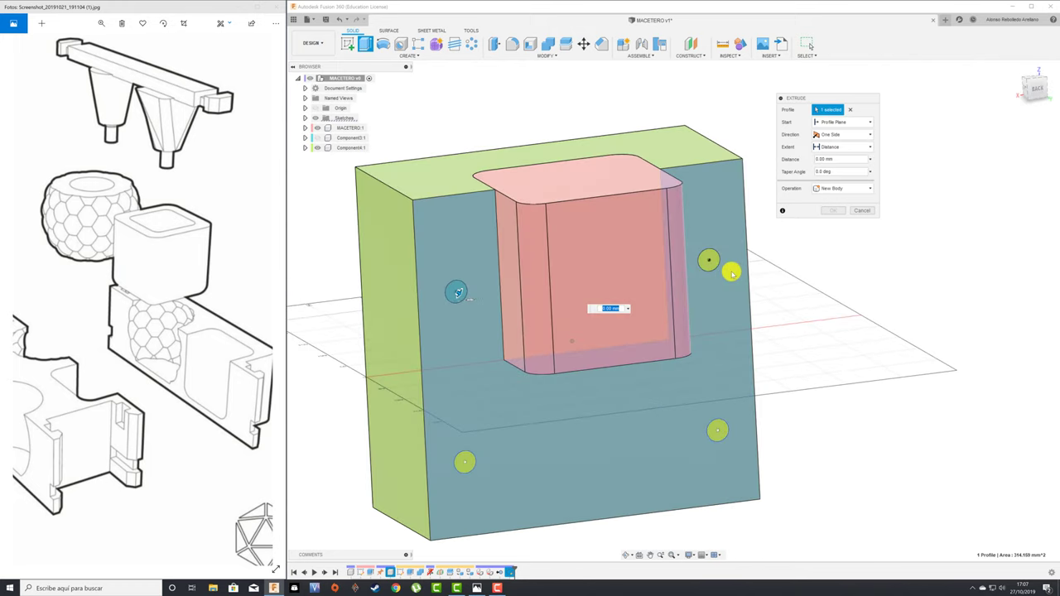
click(710, 263)
click(718, 437)
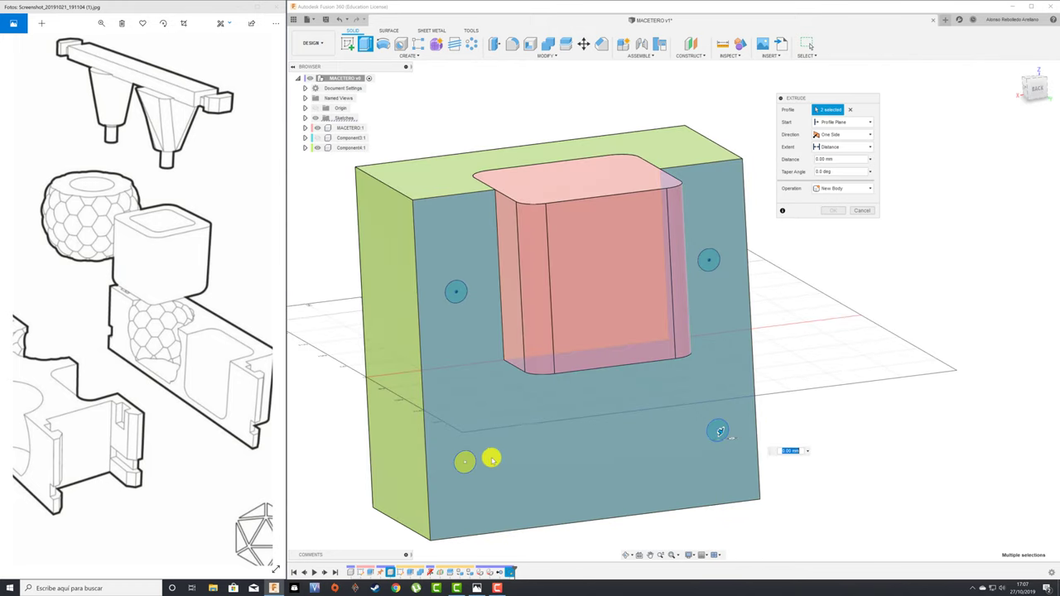
click(465, 464)
drag(466, 464, 485, 467)
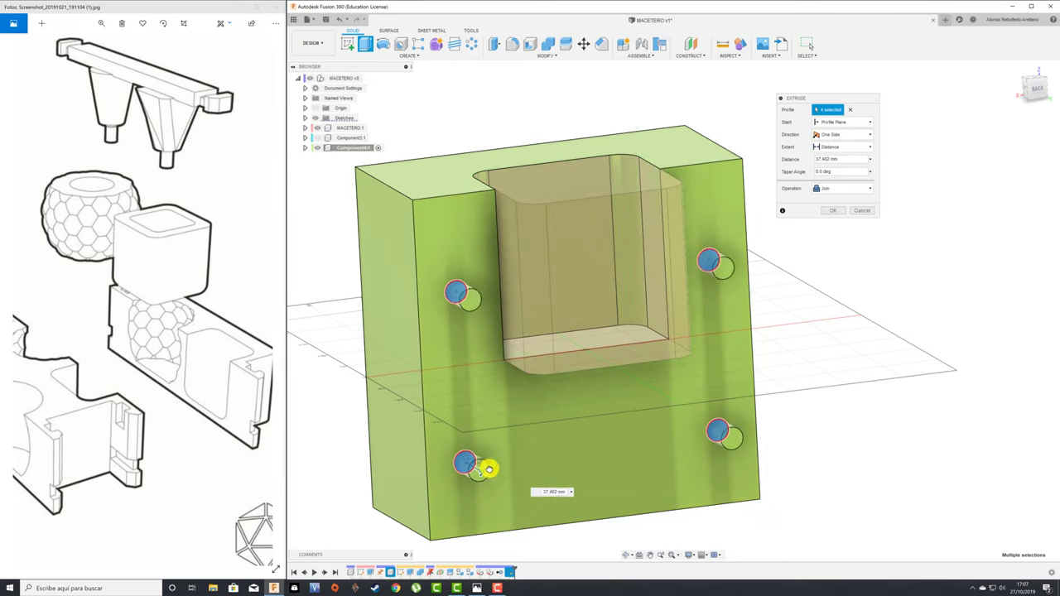
shift+middle_drag(486, 466, 1027, 91)
click(1027, 91)
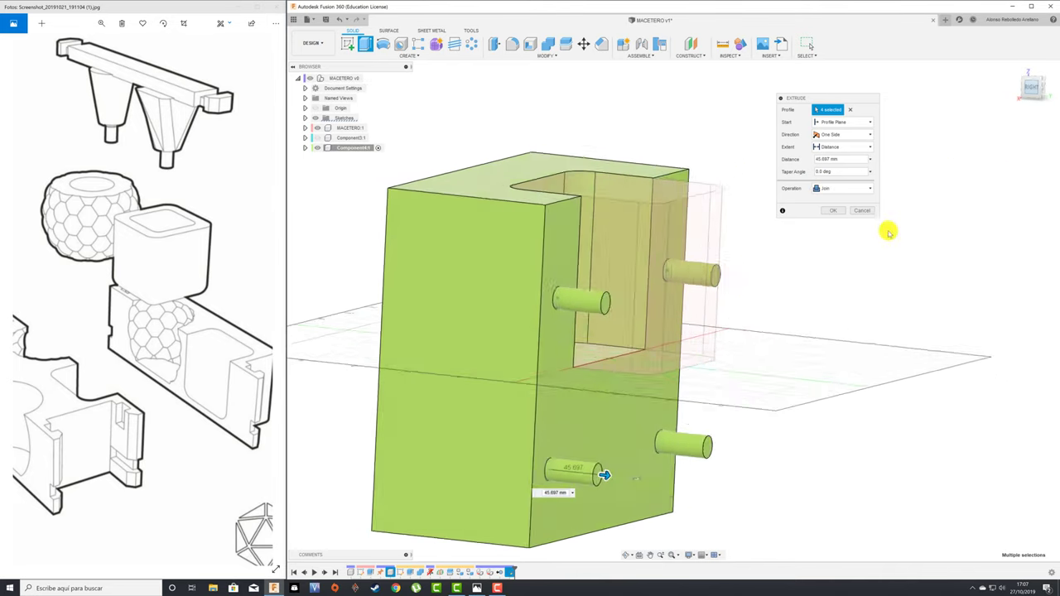
click(567, 491)
double_click(555, 491)
text(30)
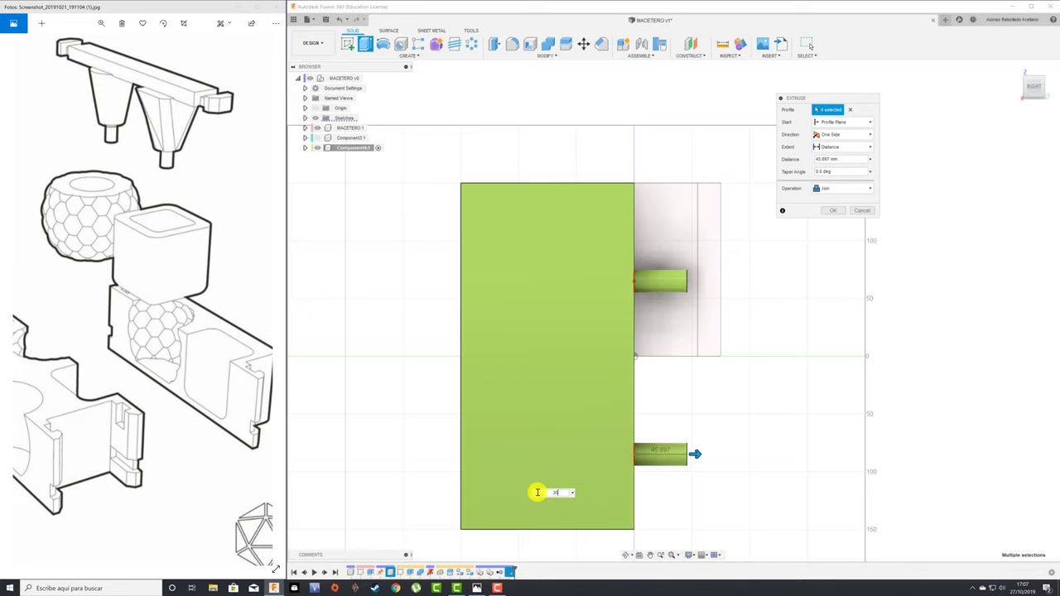
key(Return)
mouse_move(780, 508)
shift+middle_down()
mouse_move(734, 322)
mouse_move(516, 208)
mouse_move(371, 174)
shift+middle_up()
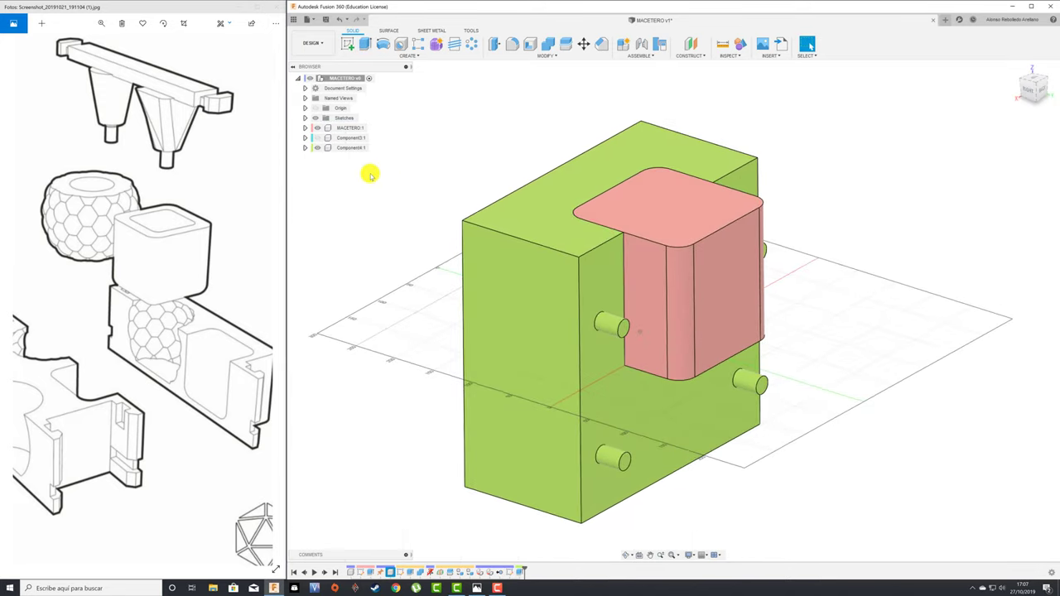
Show both mold halves and switch the camera to Perspective
click(317, 147)
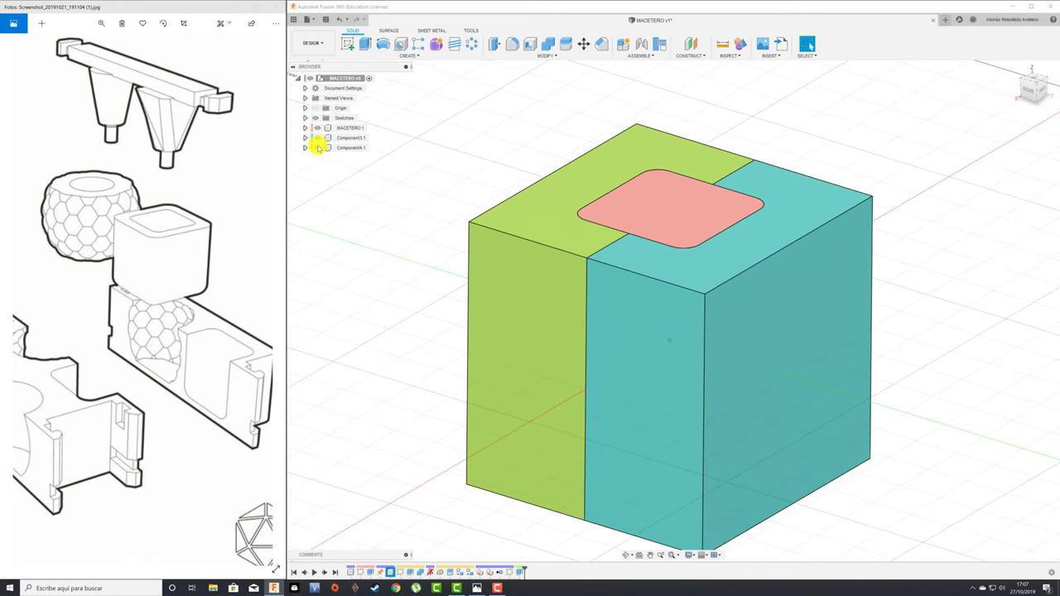
click(317, 148)
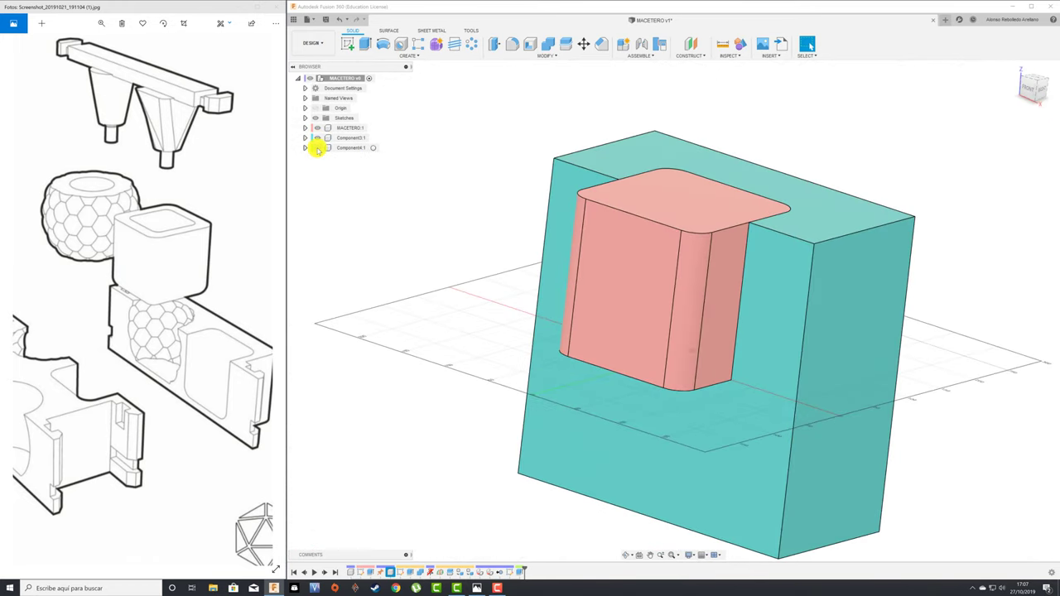
click(577, 447)
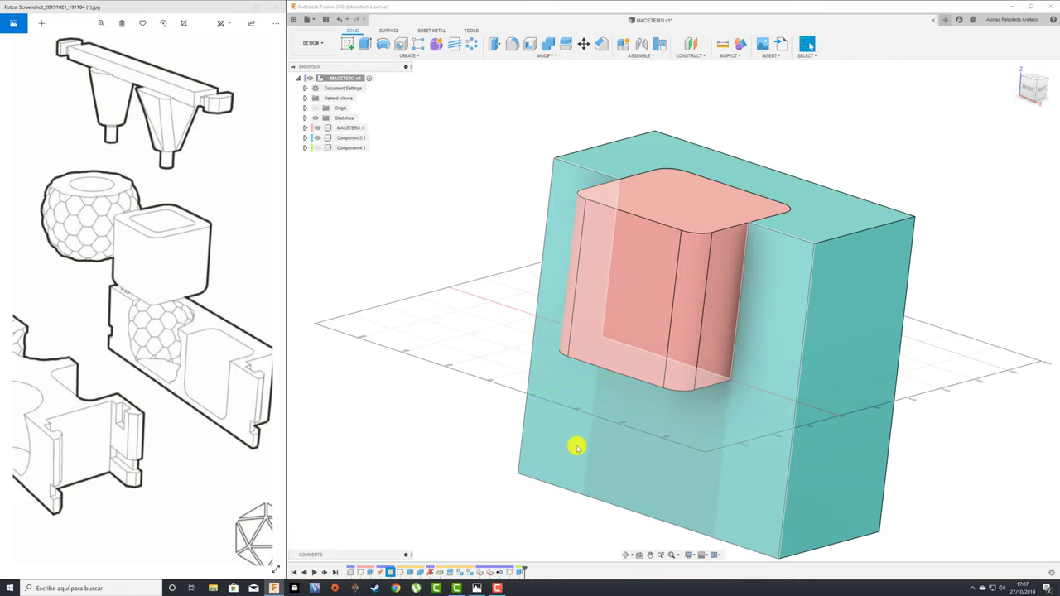
click(691, 557)
mouse_move(704, 525)
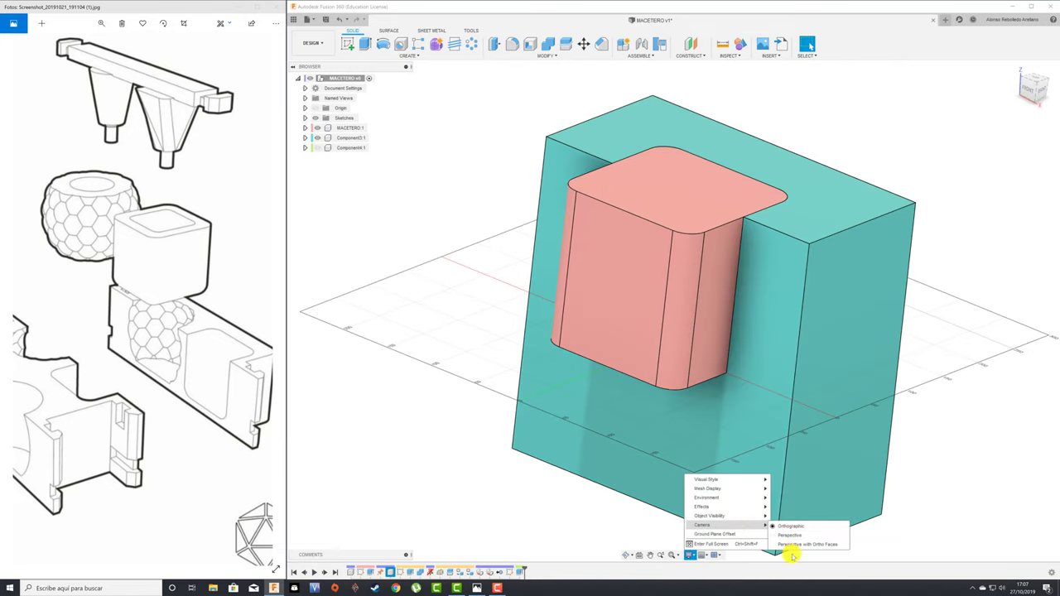
click(791, 546)
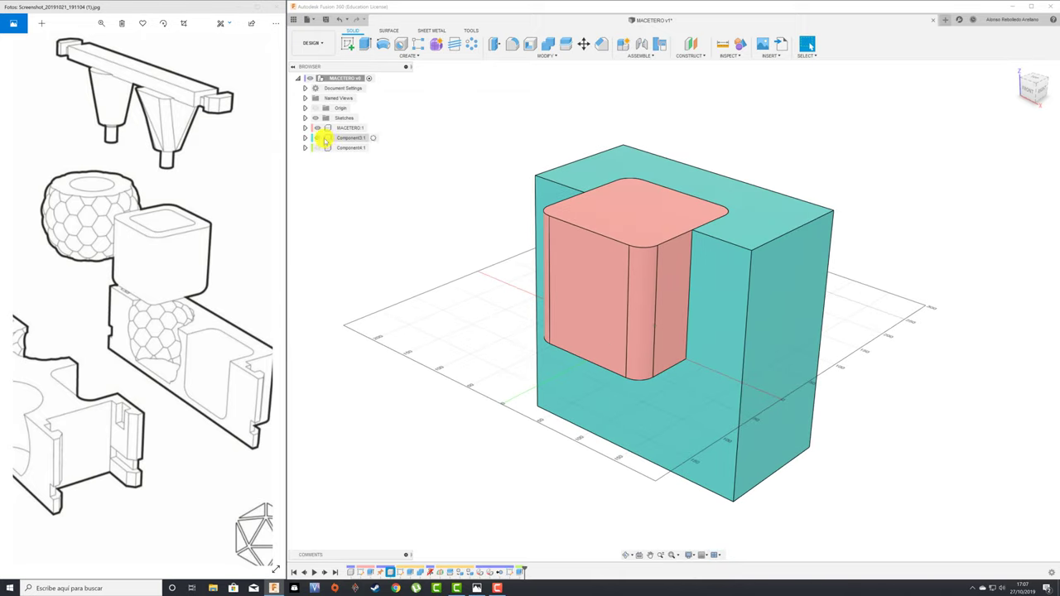
click(317, 148)
shift+middle_drag(428, 187, 480, 144)
scroll(510, 111, up, 2)
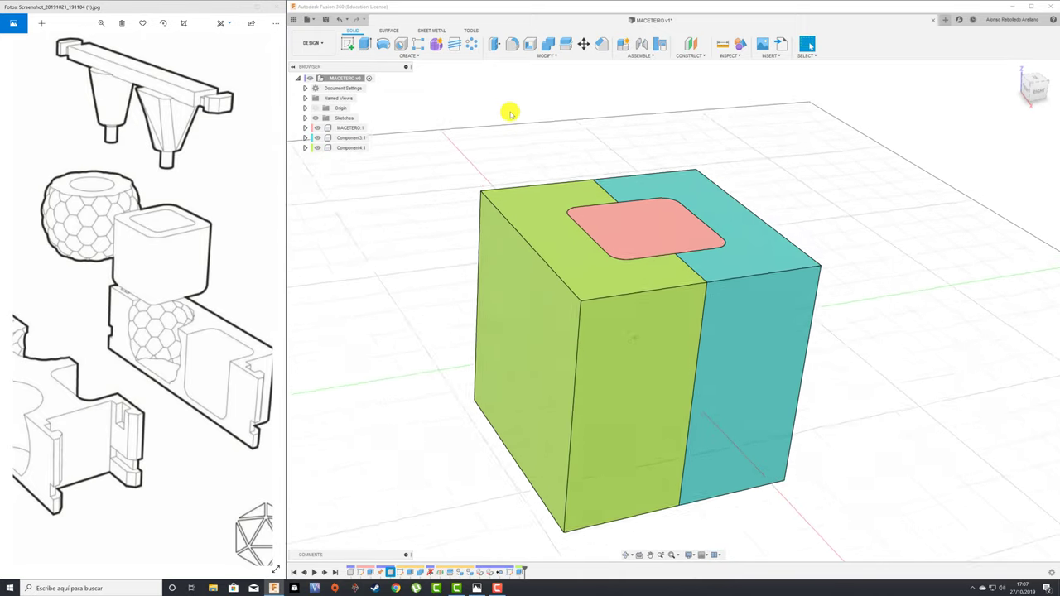
scroll(510, 112, up, 1)
Combine-cut the cyan half with the green pinned half as tool, keeping tools
click(547, 46)
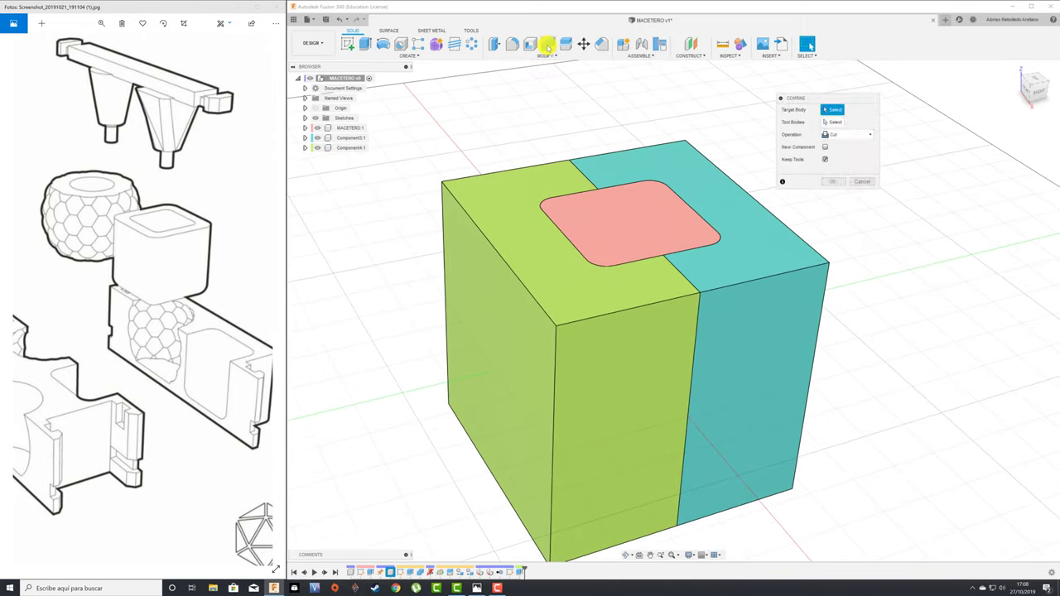
scroll(907, 289, down, 1)
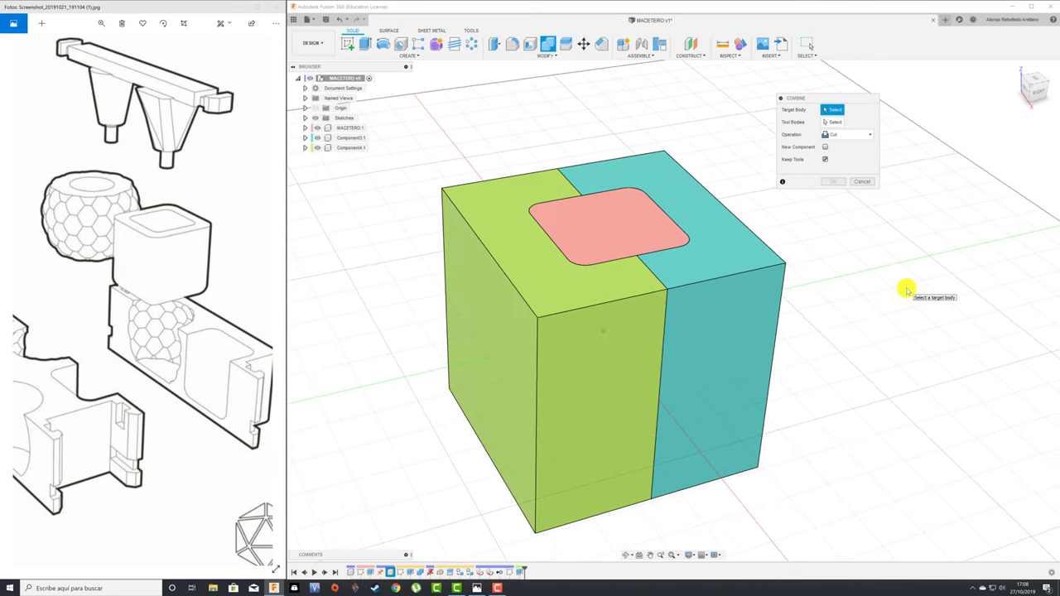
click(757, 318)
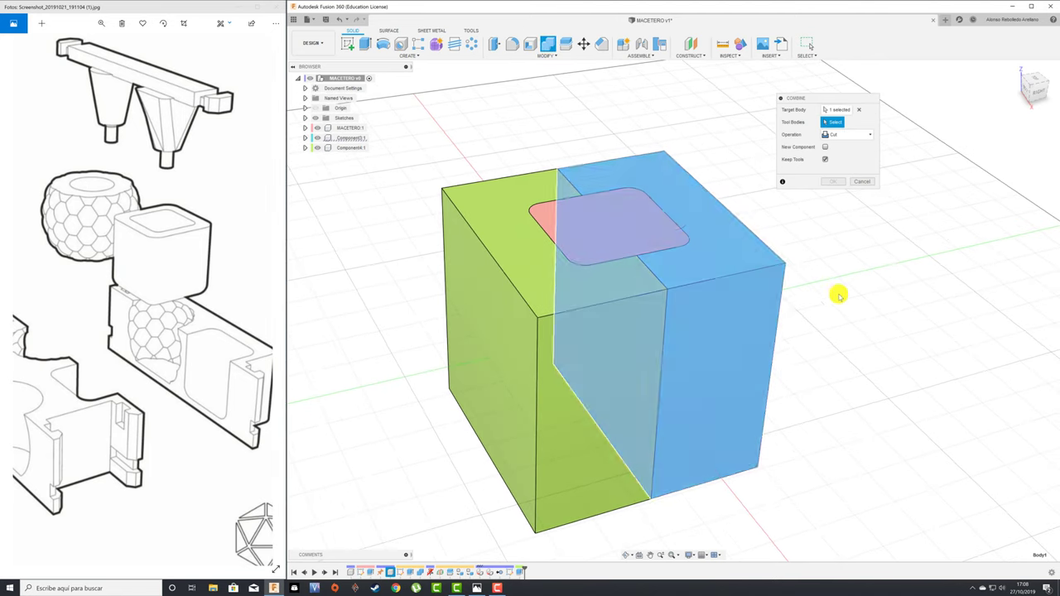
click(545, 381)
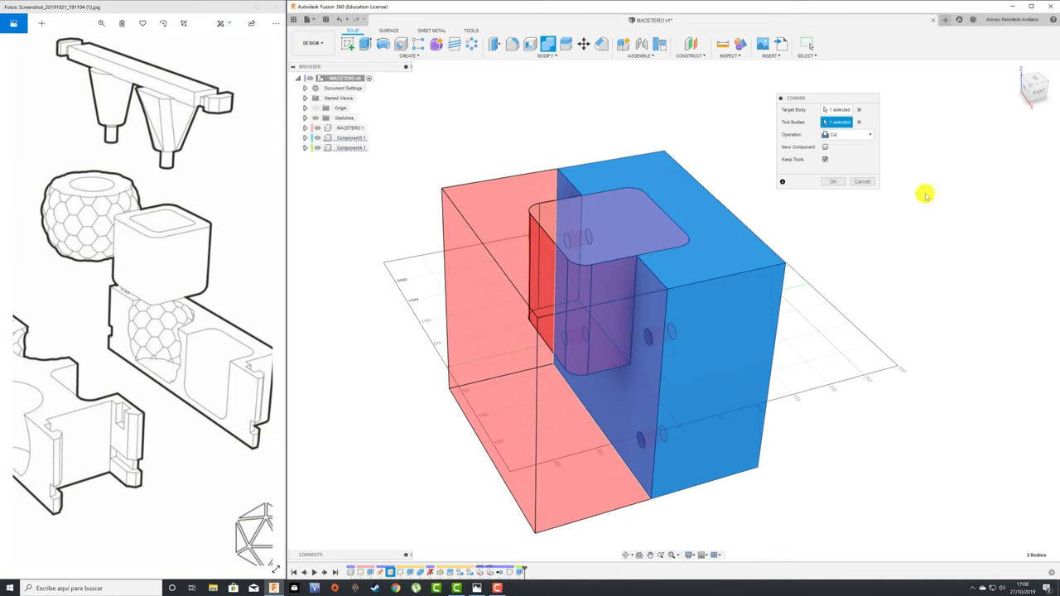
click(831, 184)
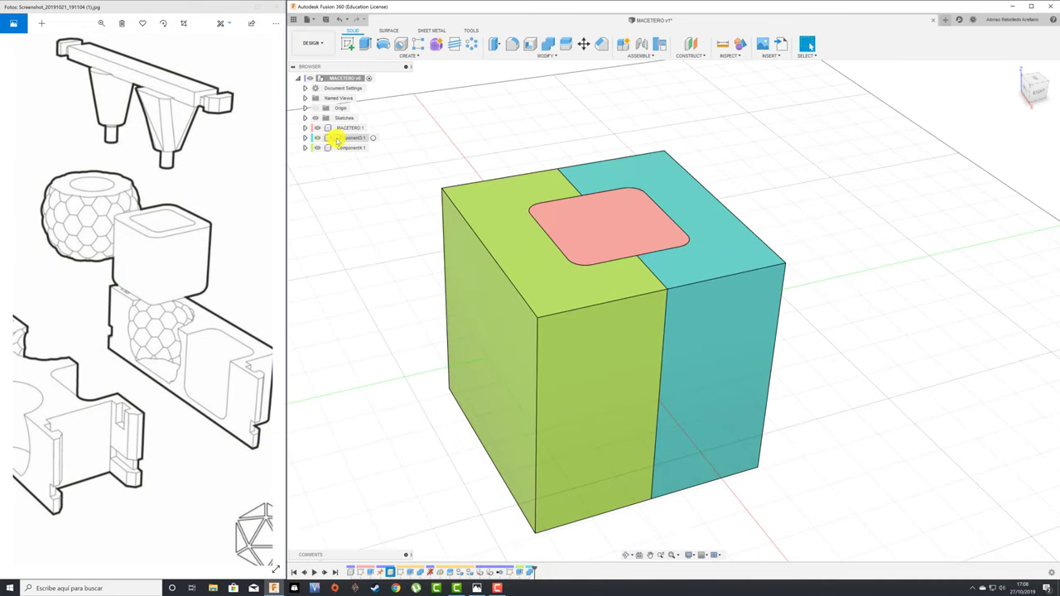
click(322, 139)
click(319, 138)
click(318, 138)
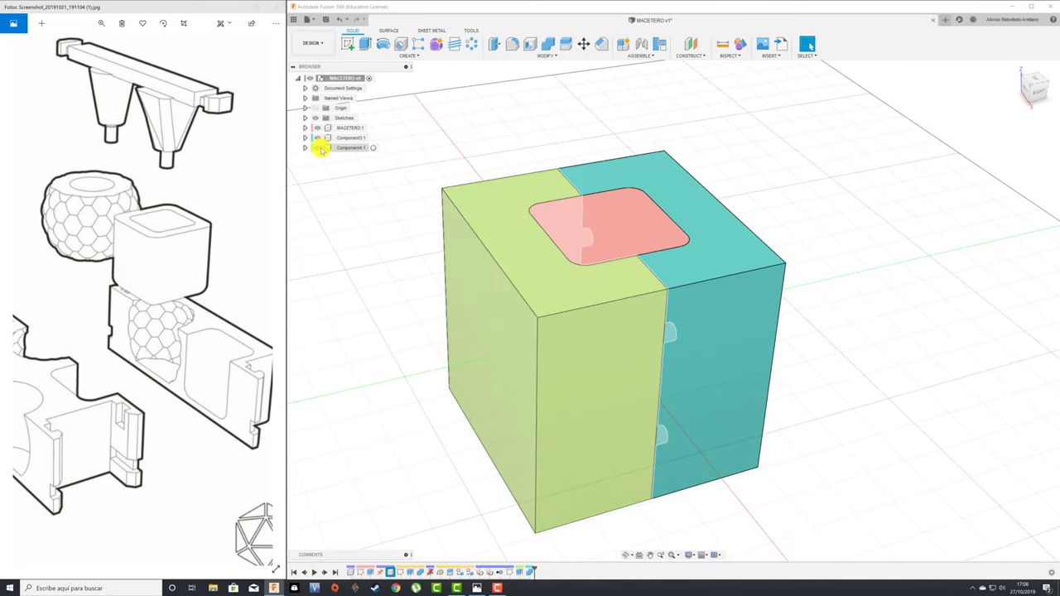
click(317, 148)
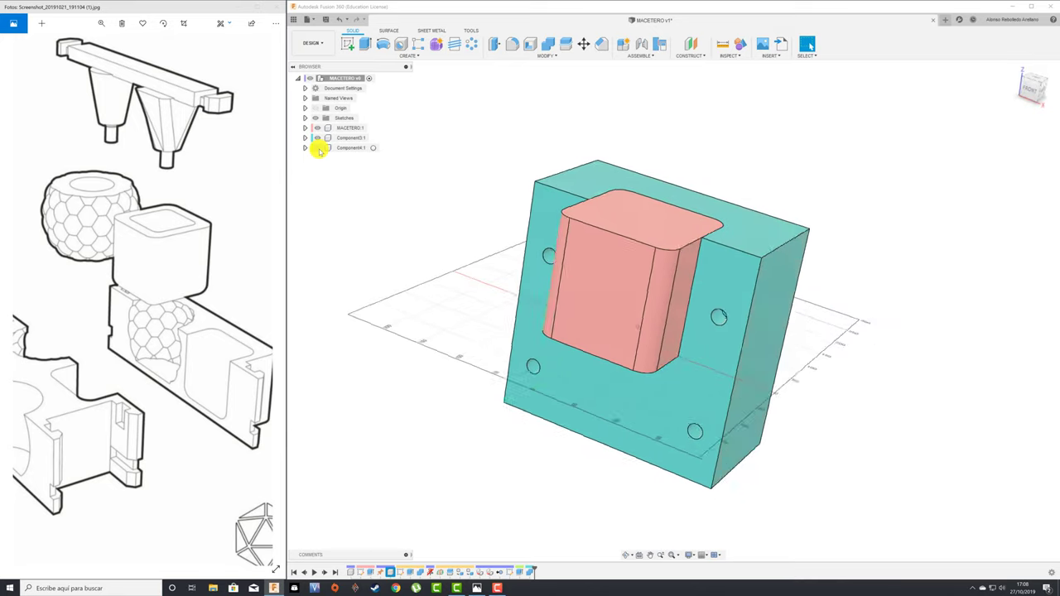
click(318, 148)
mouse_move(310, 146)
shift+middle_down()
mouse_move(478, 268)
mouse_move(556, 350)
shift+middle_up()
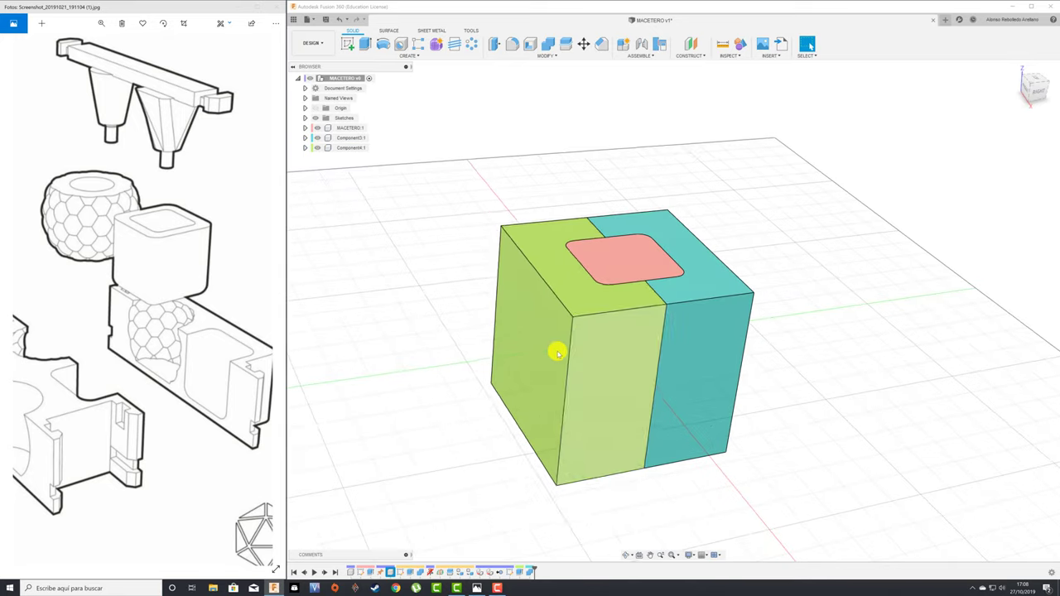
drag(556, 350, 409, 358)
mouse_move(409, 357)
shift+middle_down()
mouse_move(514, 372)
mouse_move(620, 438)
shift+middle_up()
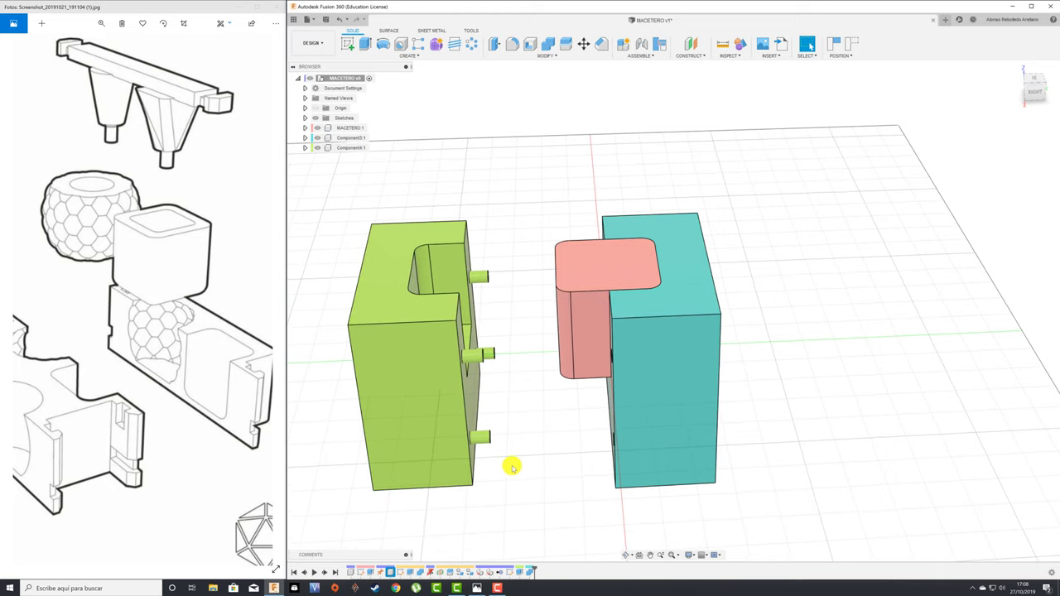
mouse_move(499, 319)
shift+middle_down()
mouse_move(480, 324)
mouse_move(845, 85)
mouse_move(858, 56)
shift+middle_up()
click(852, 49)
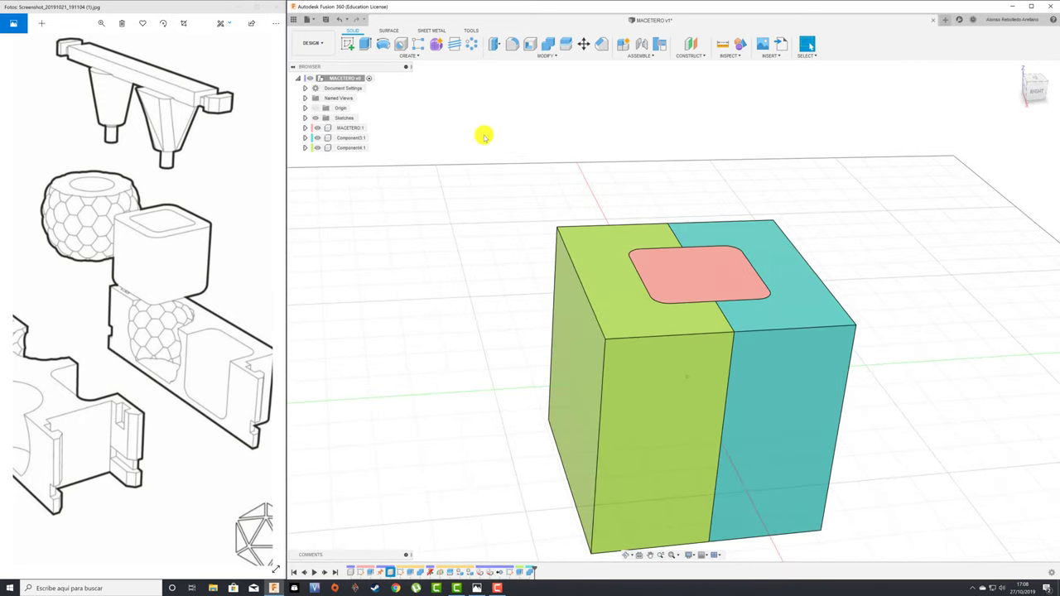
click(346, 137)
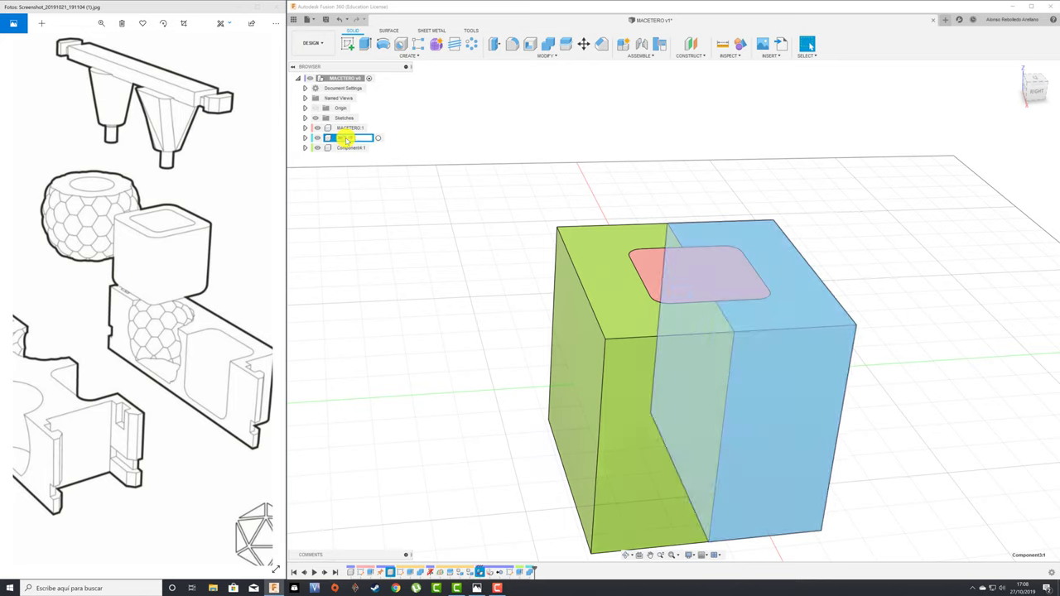
text(MOLDE A)
Rename Component3 and Component4 in the browser to MOLDE A and MOLDE B
click(354, 149)
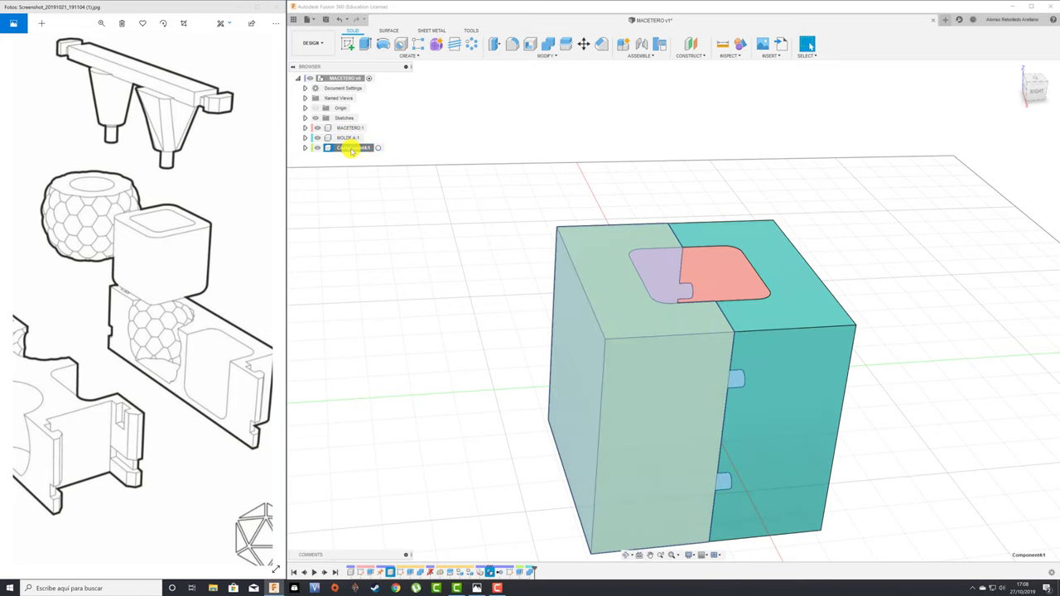
double_click(352, 149)
text(MOLDE B)
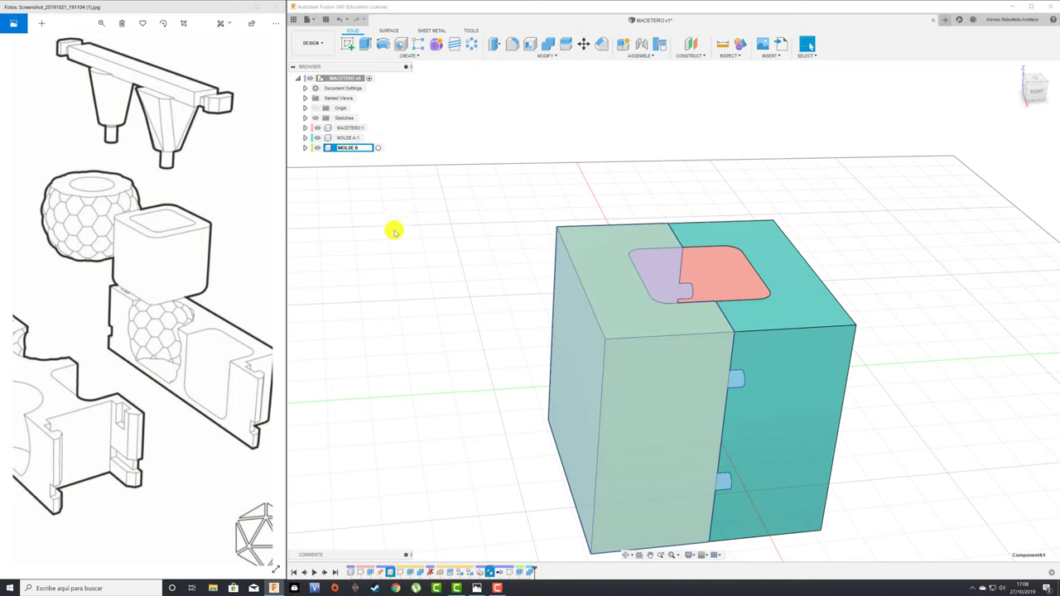
click(406, 235)
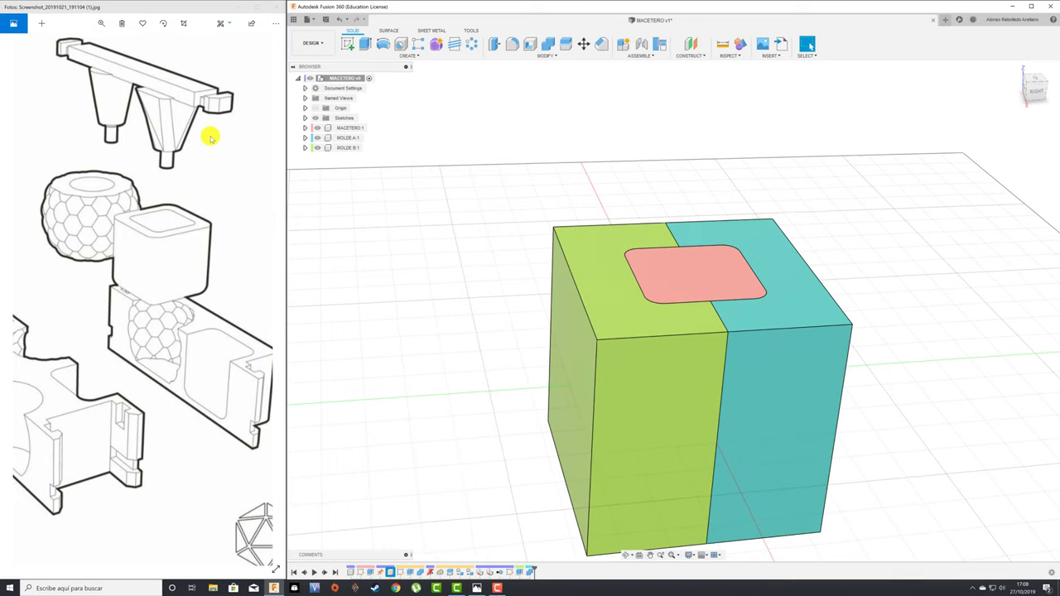
Hide the MOLDE B half and tilt the view to look down on the core
click(318, 150)
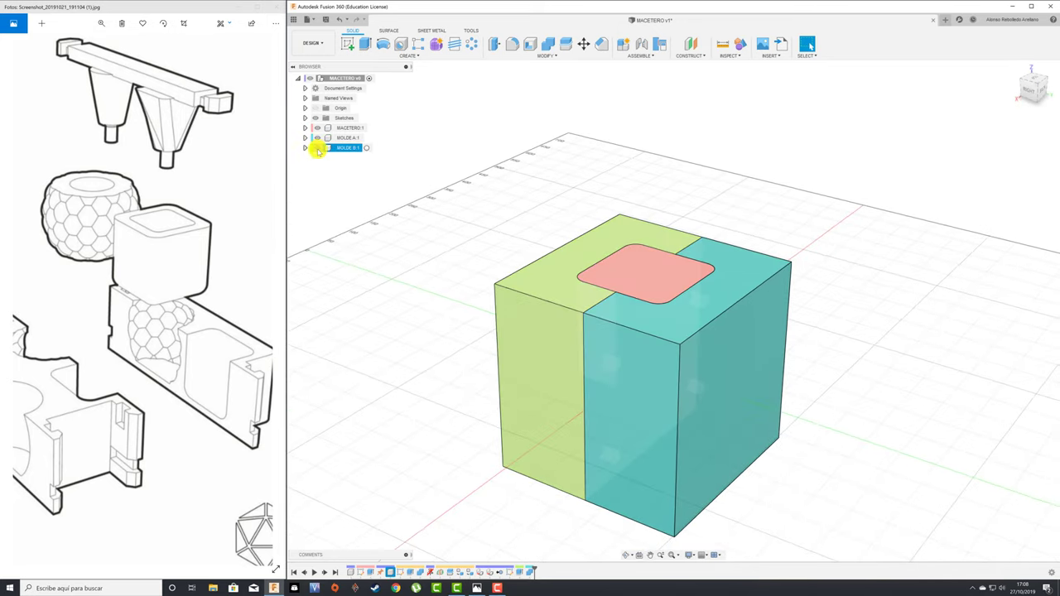
click(318, 148)
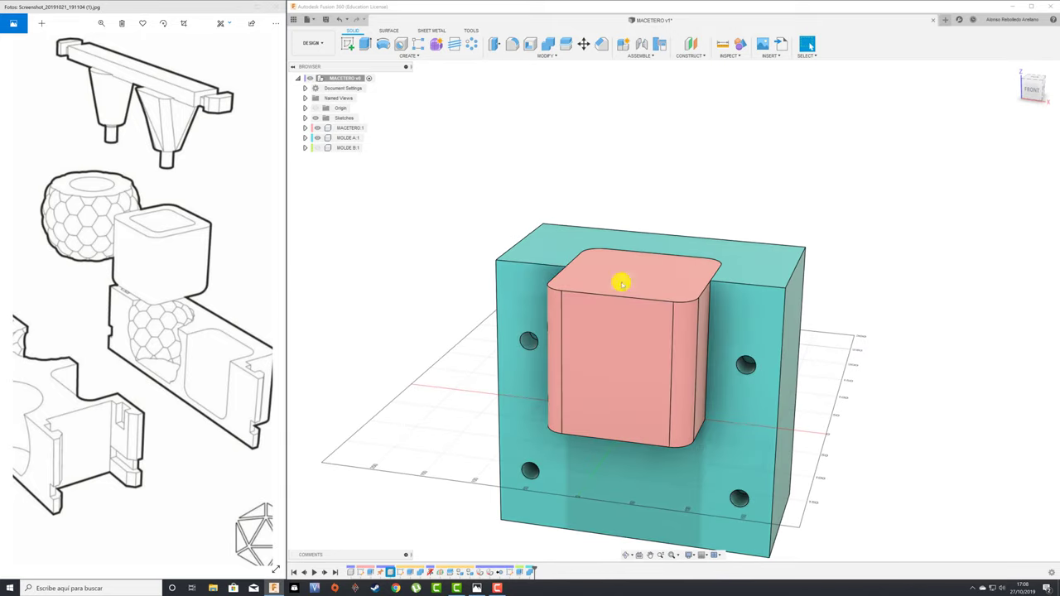
shift+middle_drag(461, 220, 440, 163)
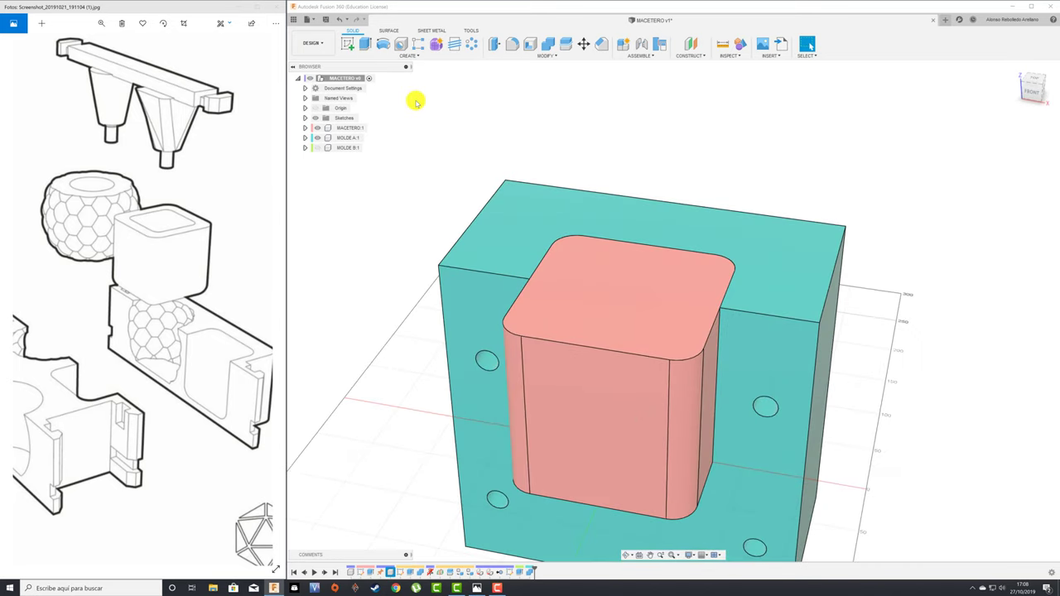
Abandon a new-component attempt and start a sketch on the red core's top face
click(623, 47)
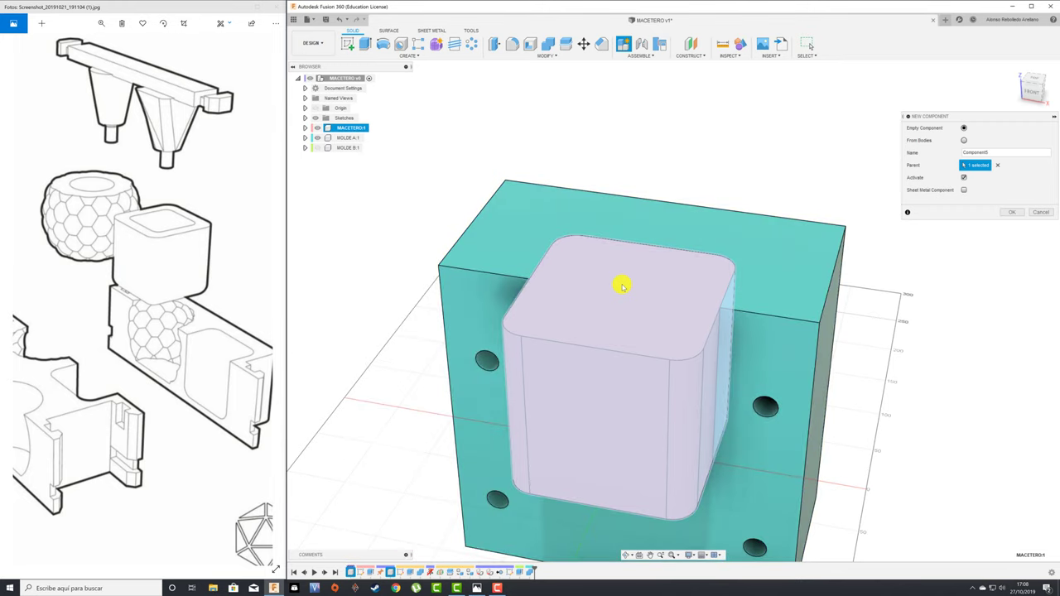
click(636, 281)
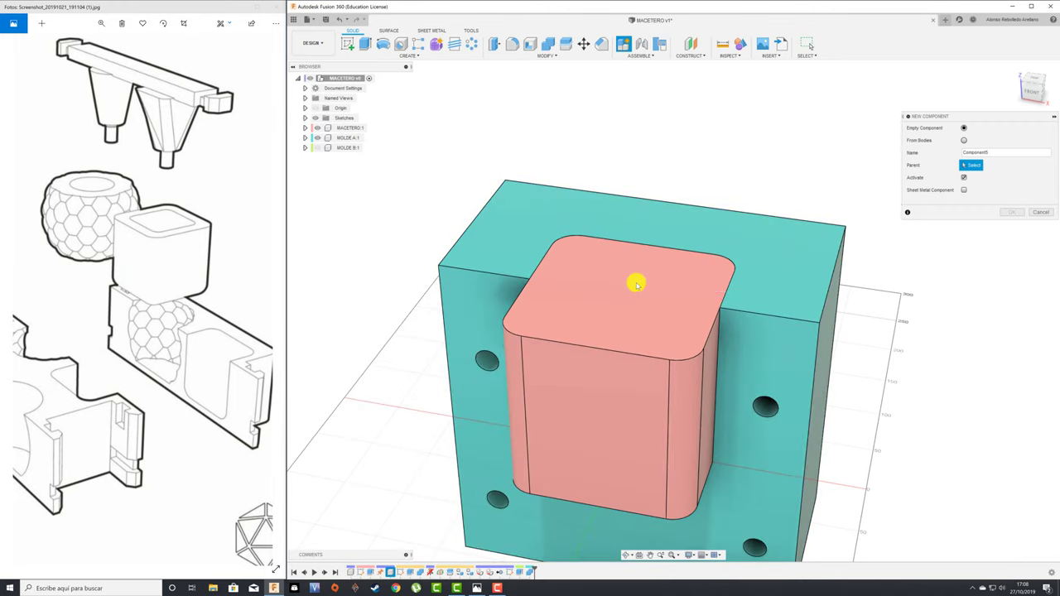
click(348, 44)
click(635, 290)
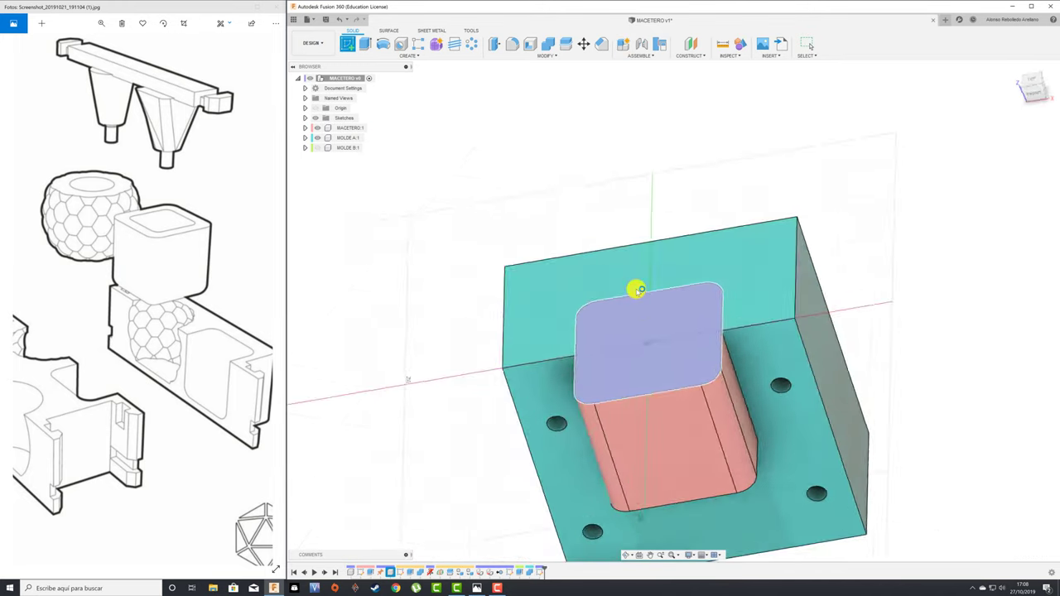
scroll(502, 97, down, 1)
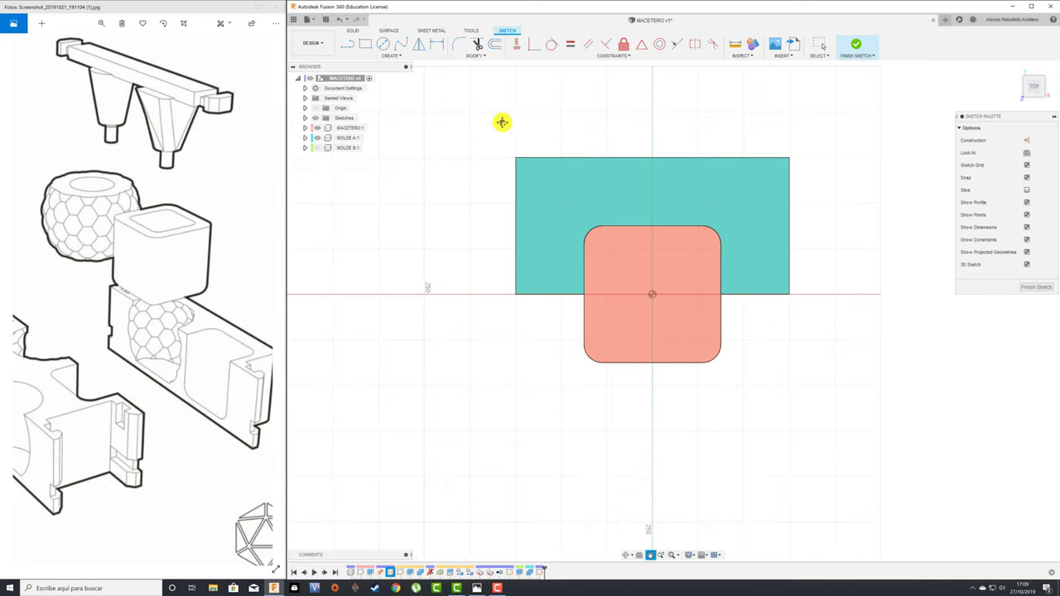
Project the core's top face, straight edges and corner arcs into the sketch as the rounded-square outline
middle_drag(502, 123, 466, 123)
key(p)
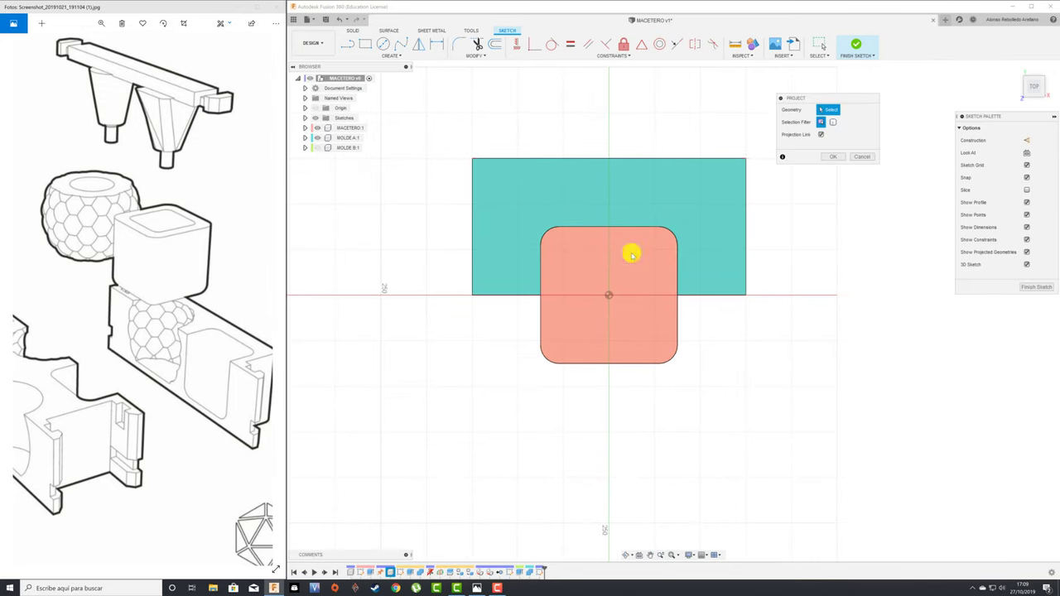
click(662, 257)
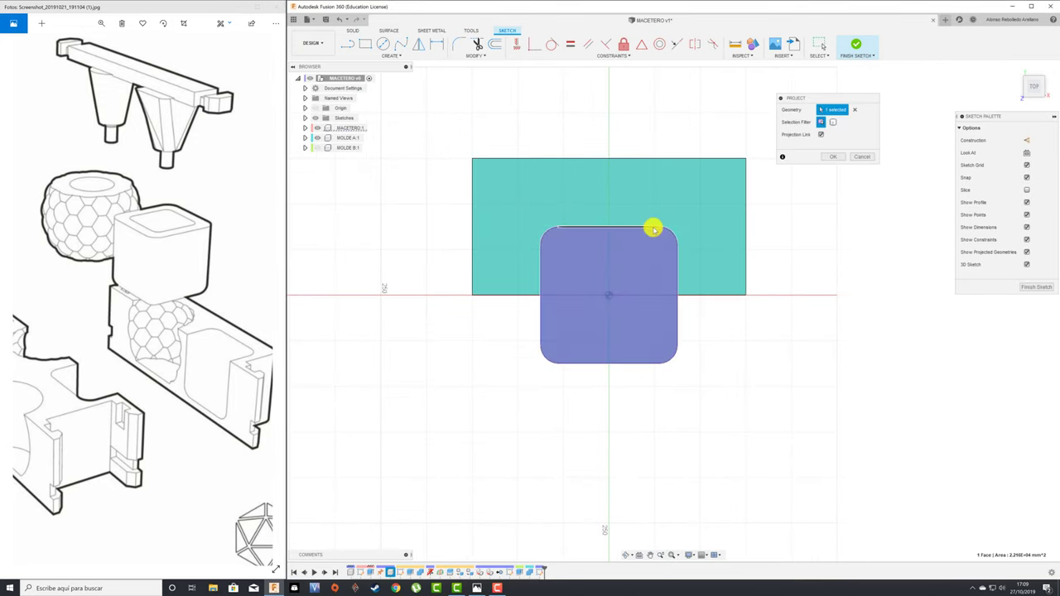
click(651, 227)
click(668, 232)
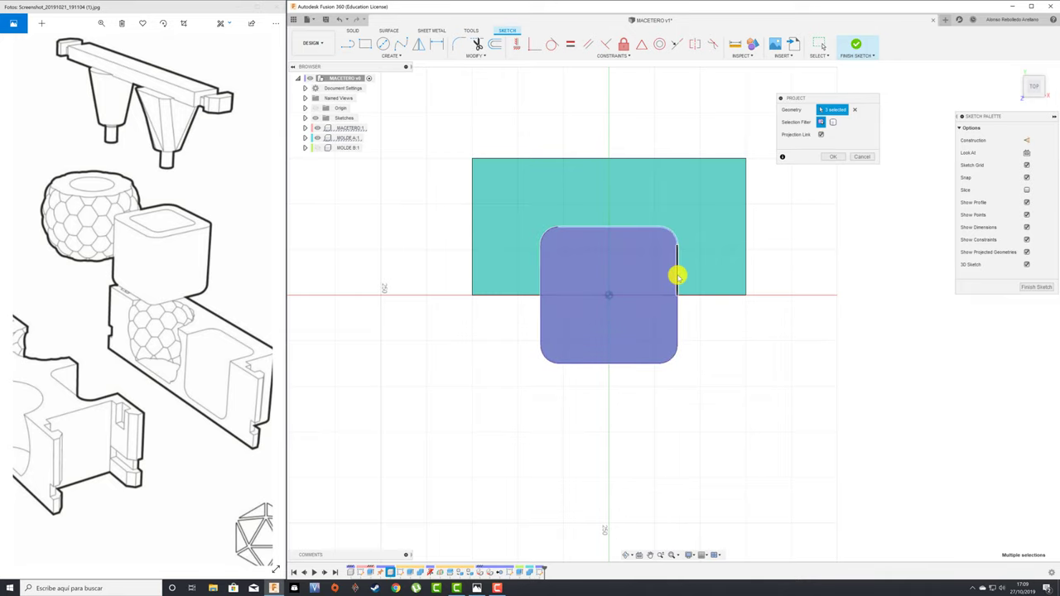
click(654, 362)
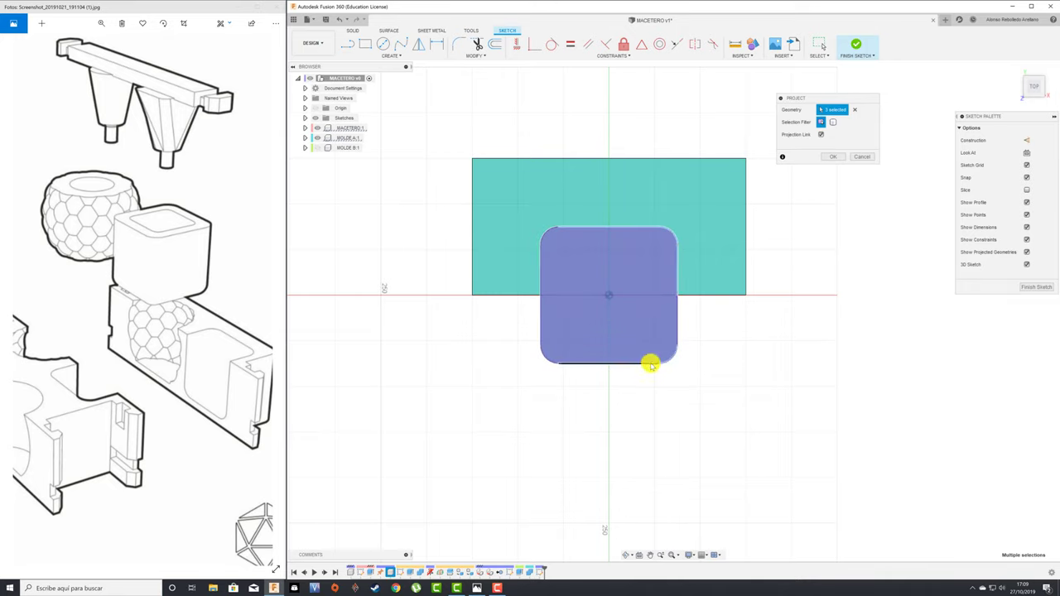
click(540, 338)
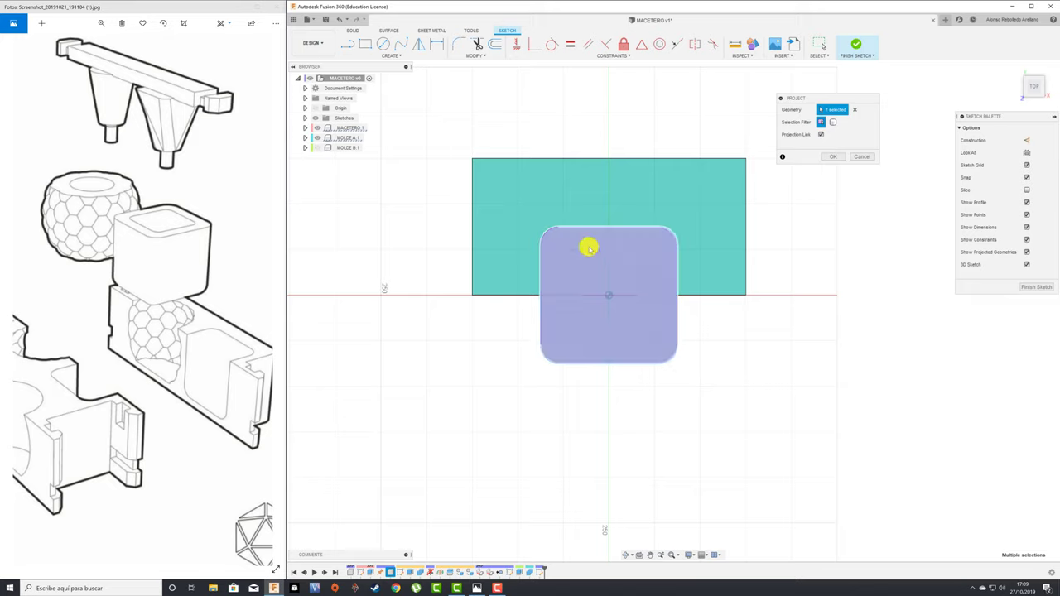
click(548, 232)
click(833, 157)
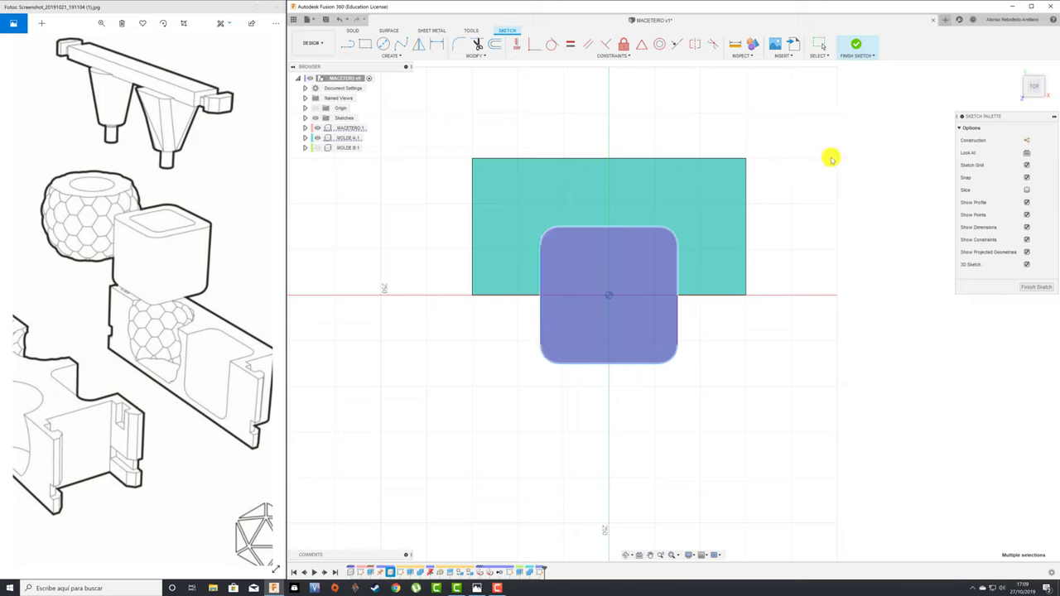
click(492, 44)
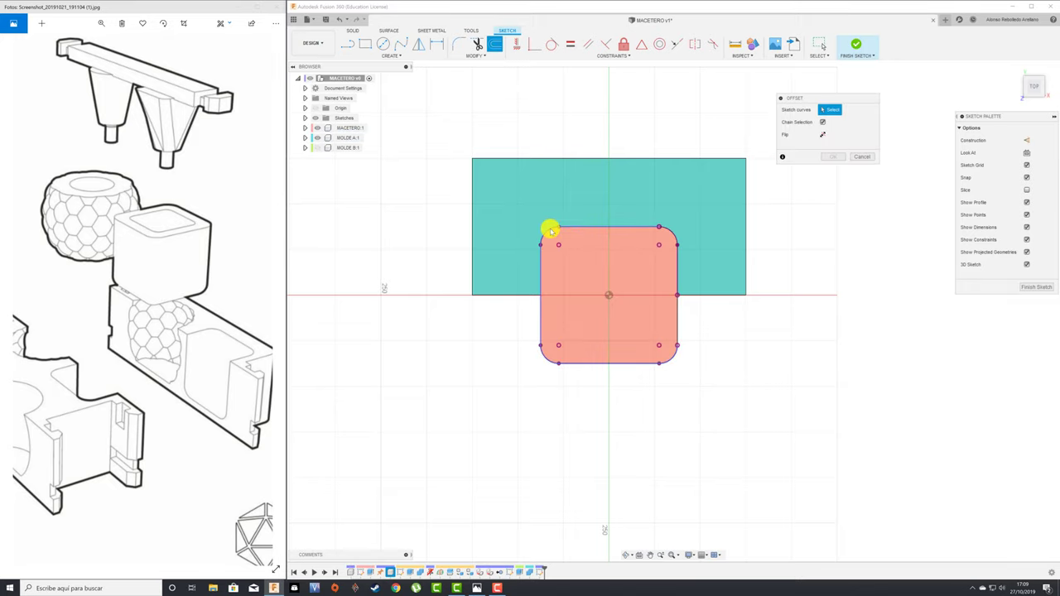
Cancel a first offset attempt and project the core outline's two remaining right-side edges
click(550, 232)
drag(550, 228, 556, 239)
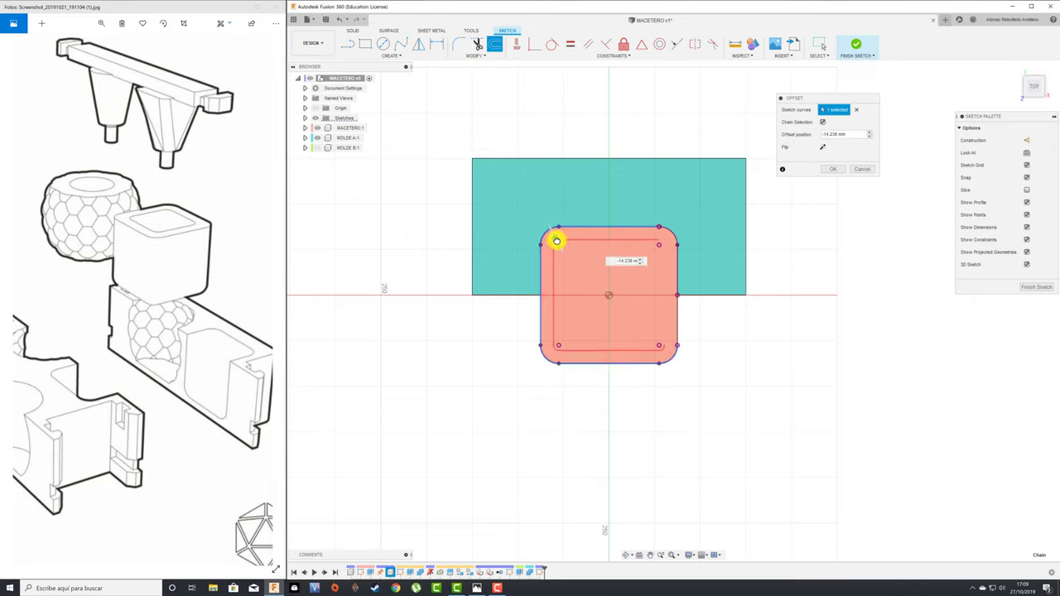
click(858, 170)
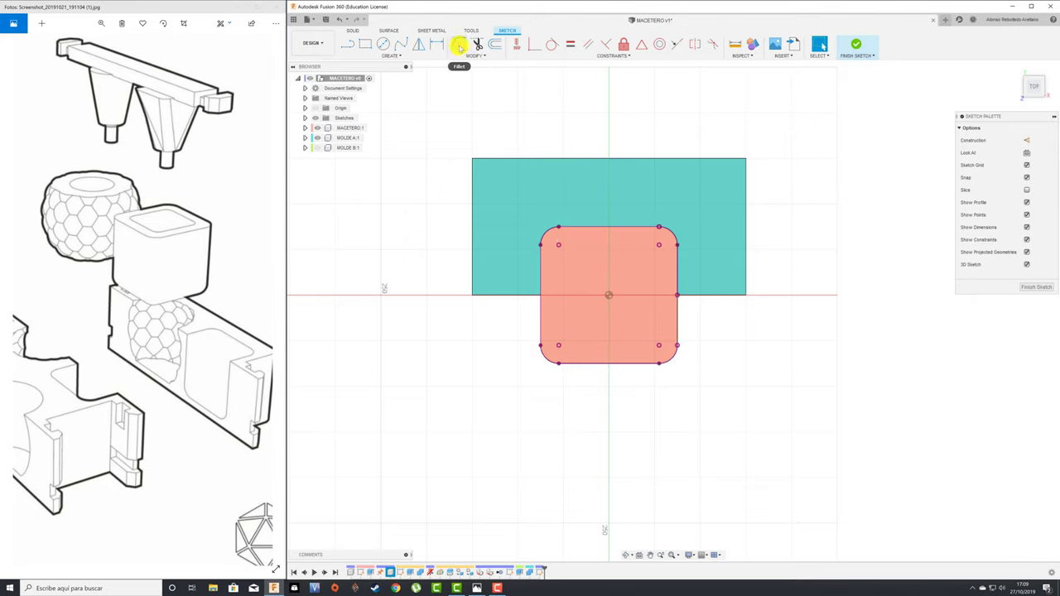
key(p)
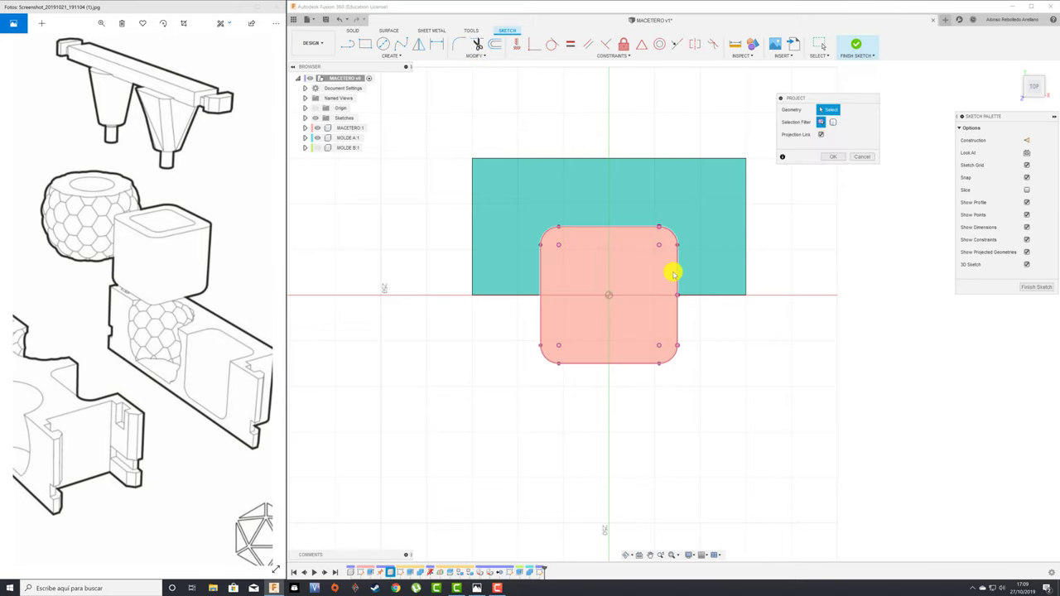
click(676, 275)
click(675, 355)
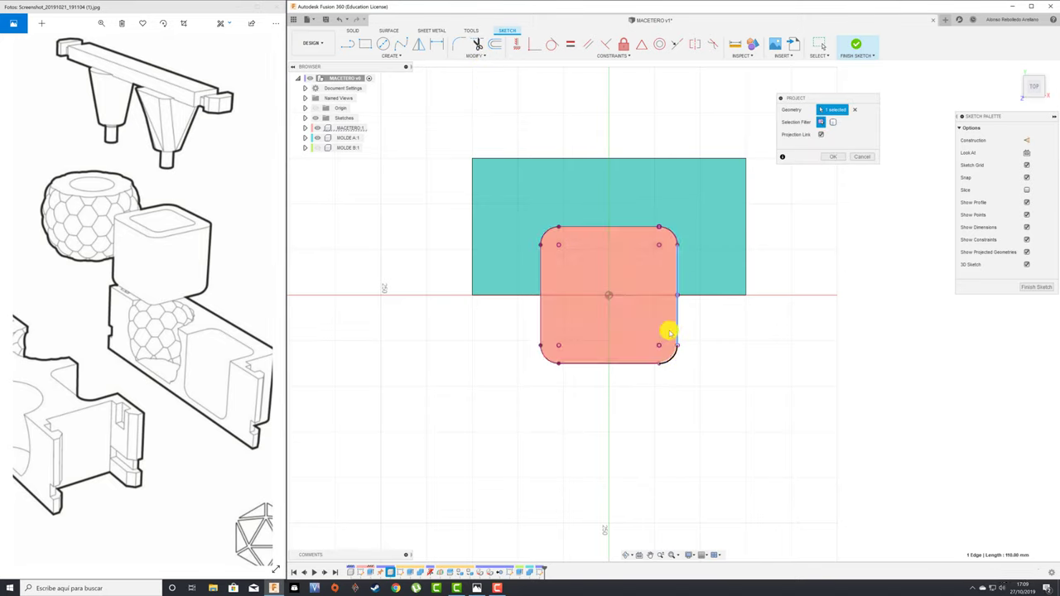
click(839, 157)
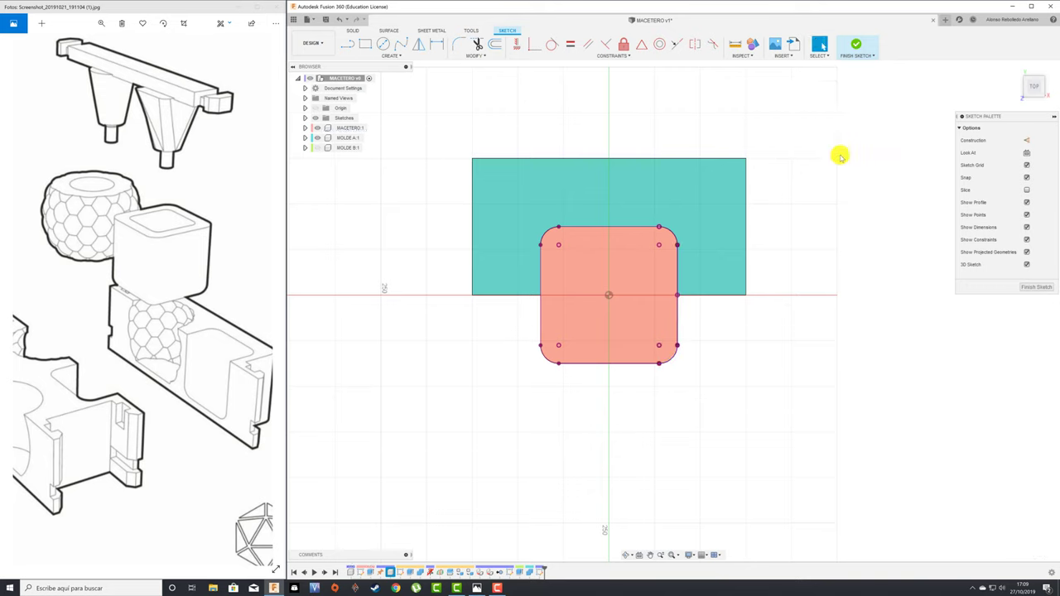
Offset the rounded-square outline 13 mm inward
click(497, 44)
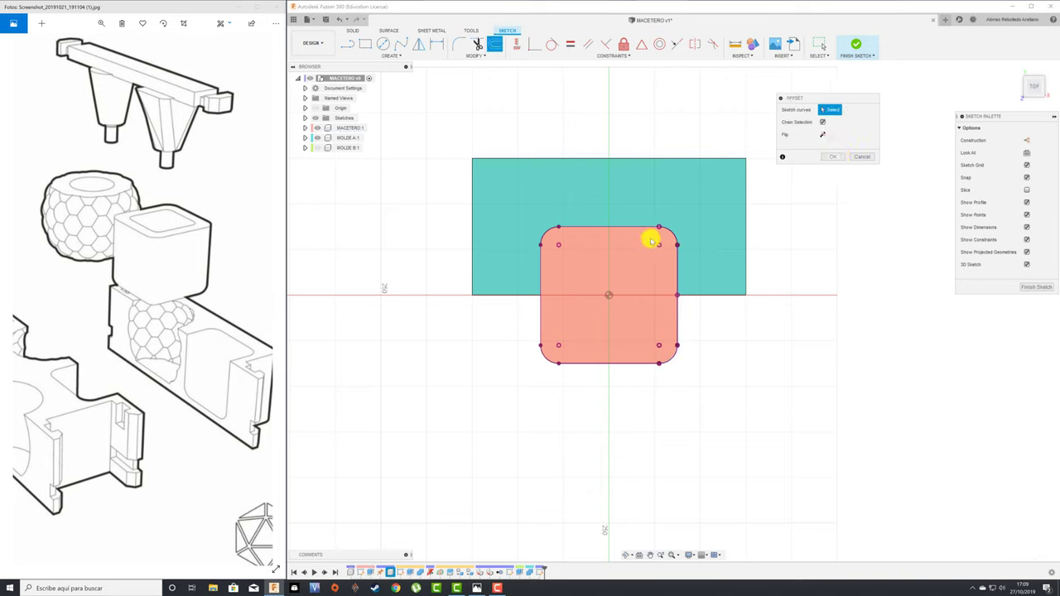
click(674, 234)
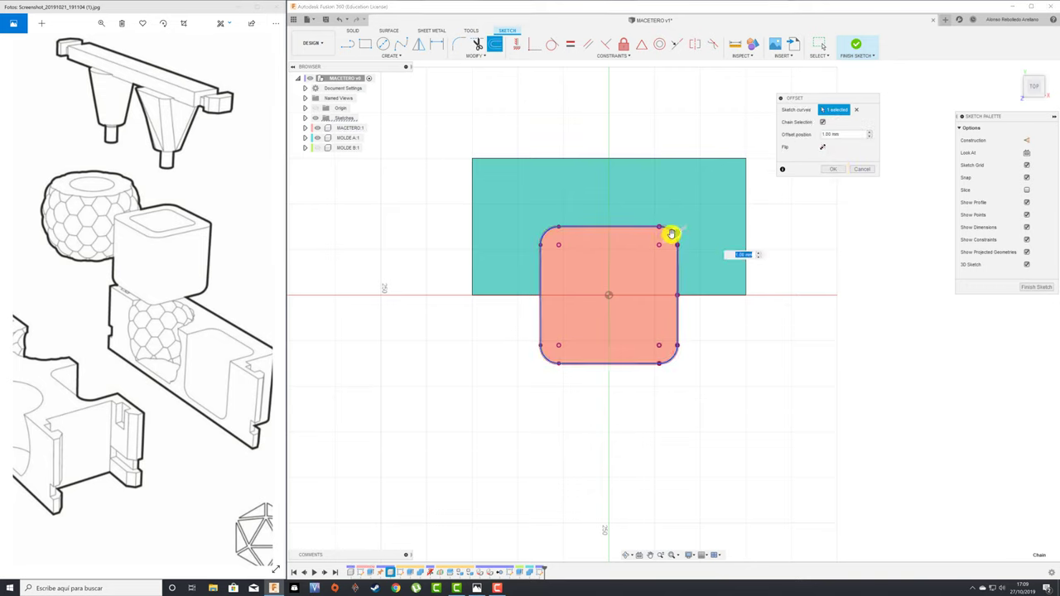
mouse_move(672, 234)
mouse_down()
mouse_move(658, 255)
mouse_move(664, 241)
mouse_up()
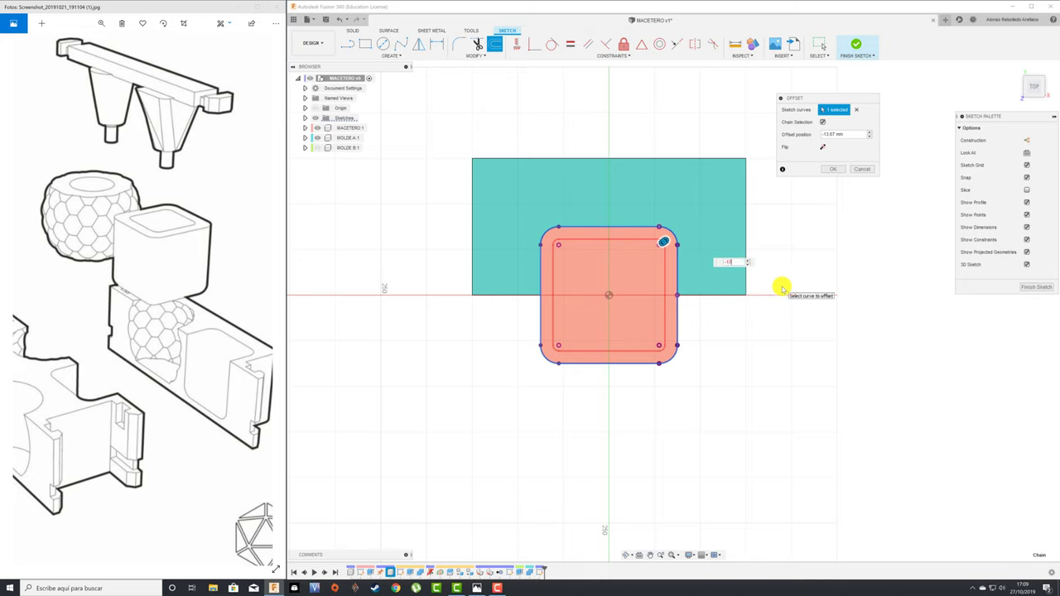
key(Return)
click(835, 170)
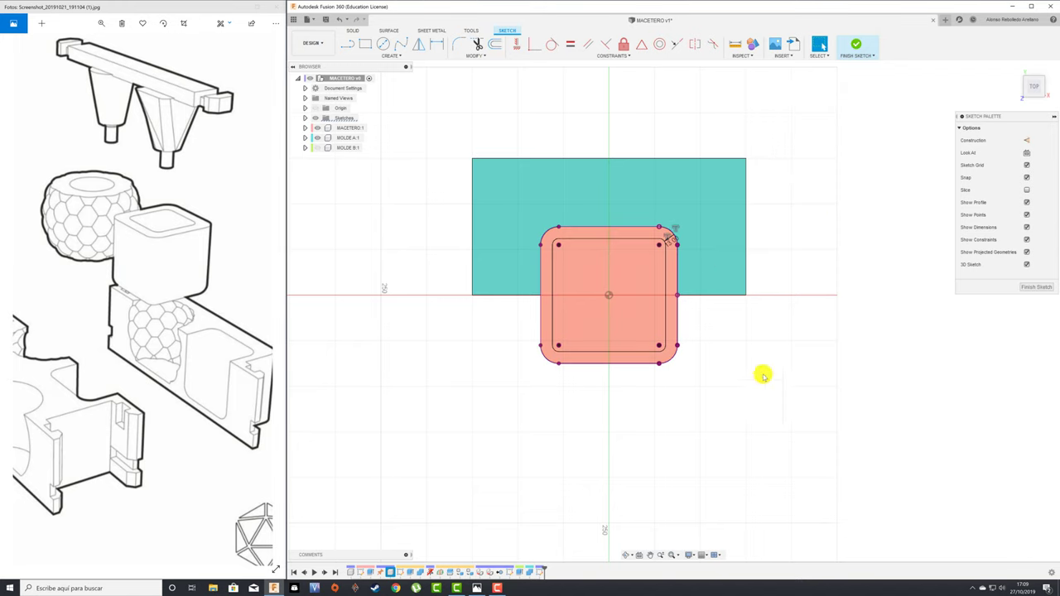
mouse_move(627, 530)
shift+middle_down()
mouse_move(602, 496)
mouse_move(577, 256)
mouse_move(446, 285)
shift+middle_up()
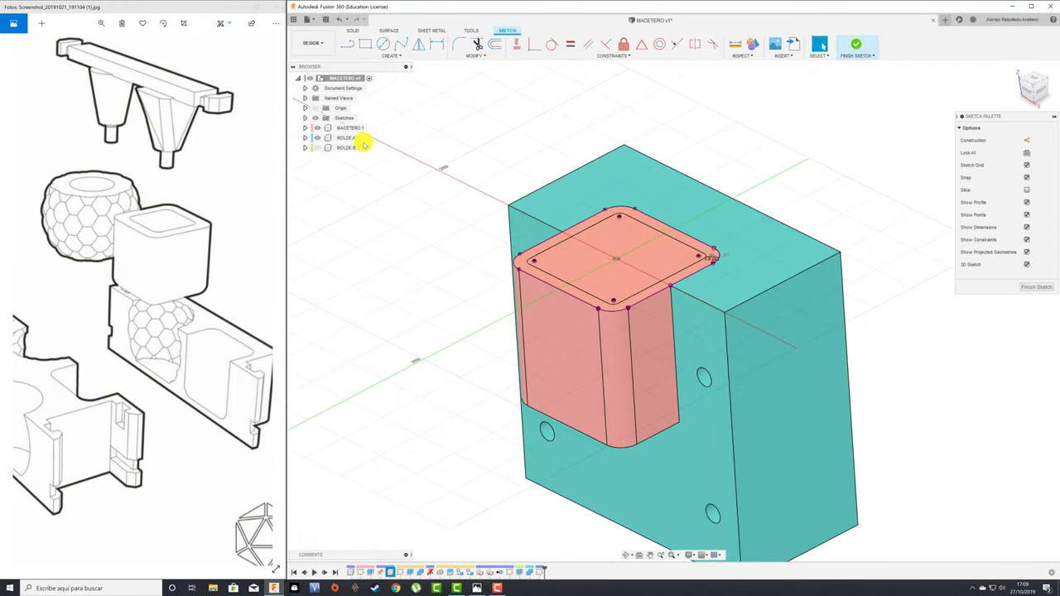
Hide MACETERO and extrude the inner rounded-square profile 115 mm downward
click(317, 127)
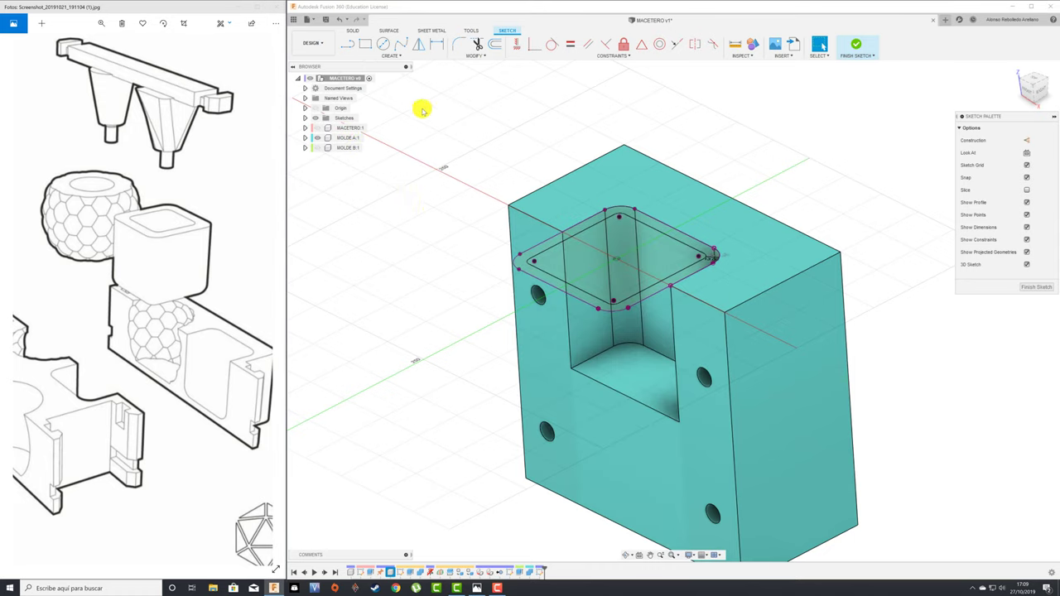
key(e)
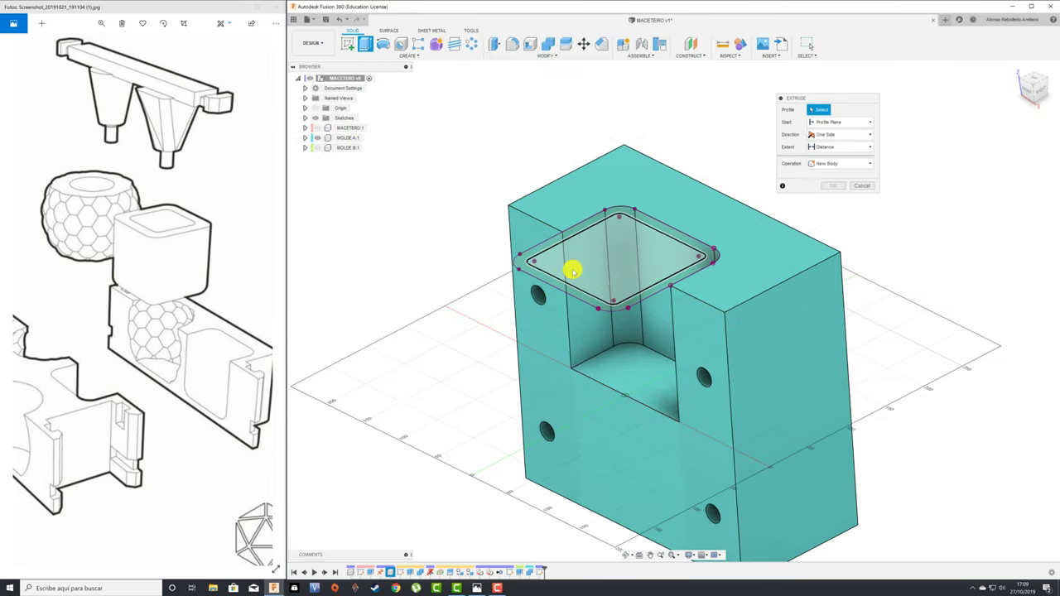
click(592, 257)
drag(619, 281, 619, 311)
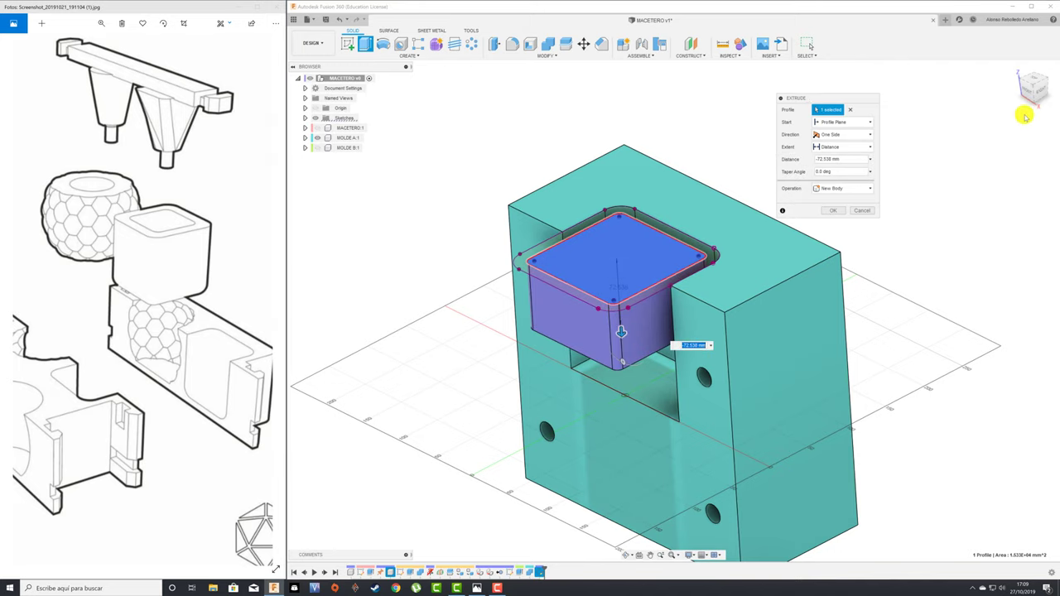
drag(1027, 147, 934, 148)
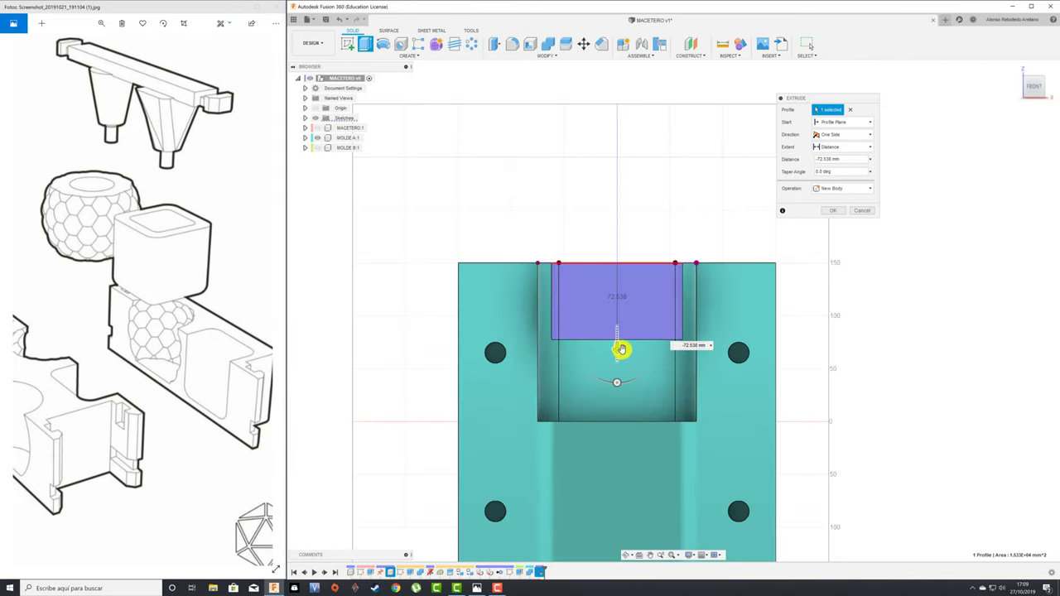
mouse_move(620, 348)
mouse_down()
mouse_move(620, 394)
mouse_move(613, 384)
mouse_up()
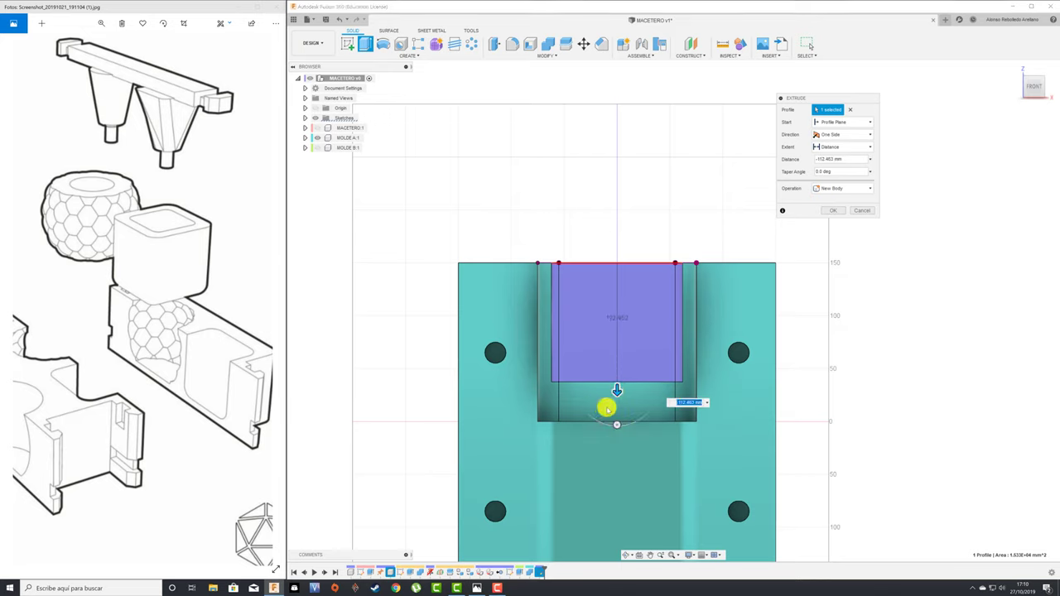
drag(618, 387, 617, 396)
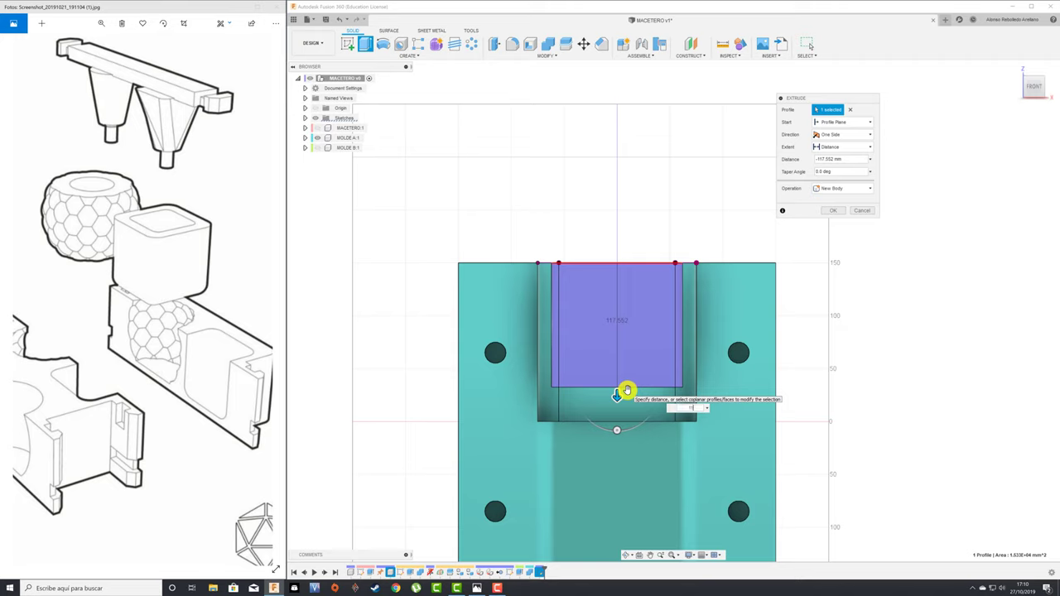
text(5)
key(Return)
text(-5)
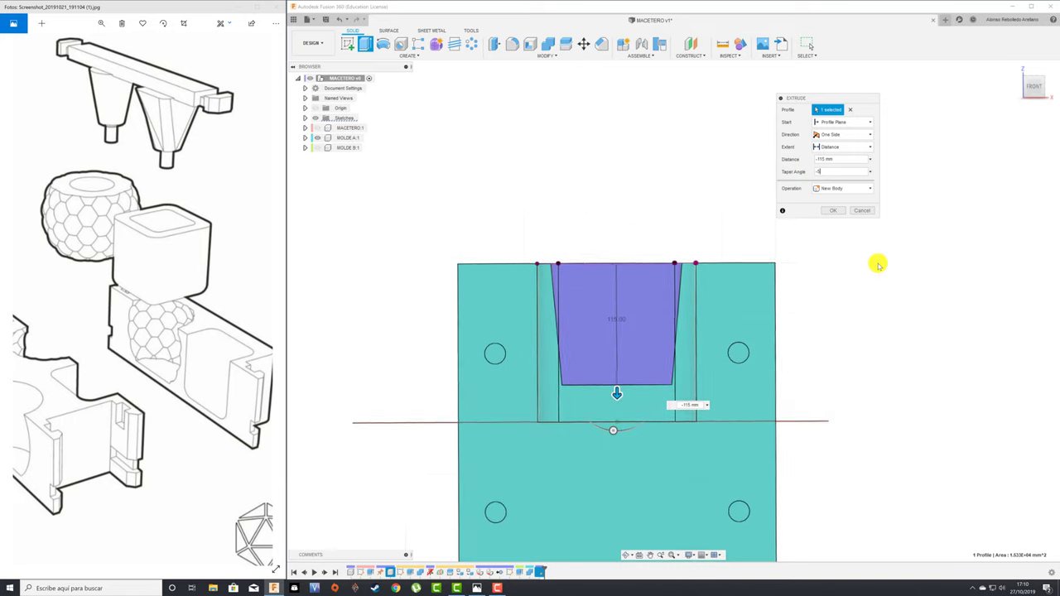
Give the extrusion a -3° taper and create it as a new body
mouse_move(878, 265)
shift+middle_down()
mouse_move(845, 272)
mouse_move(194, 165)
mouse_move(147, 125)
shift+middle_up()
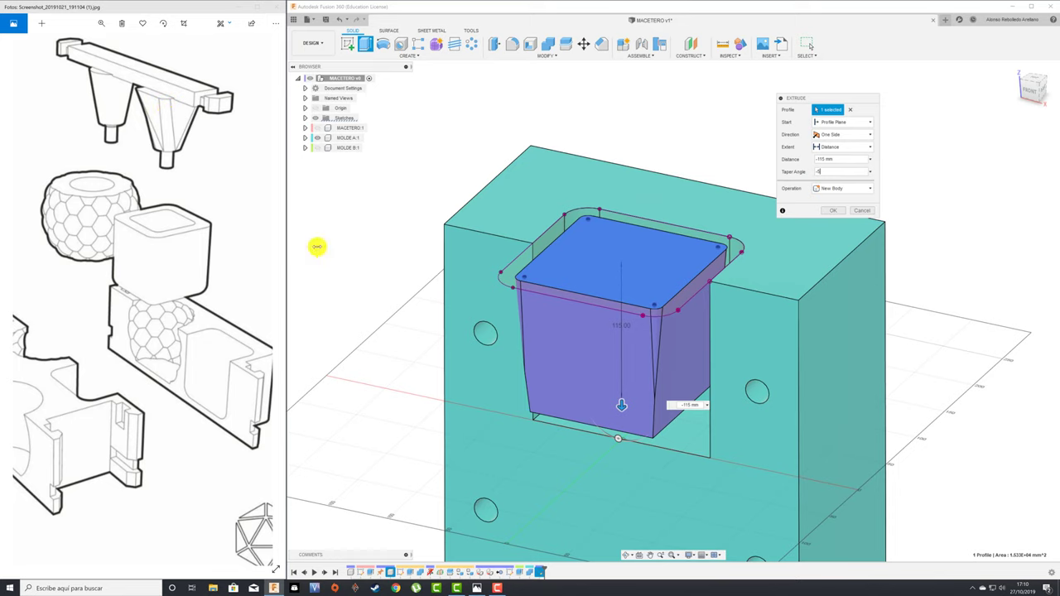
shift+middle_drag(318, 246, 348, 241)
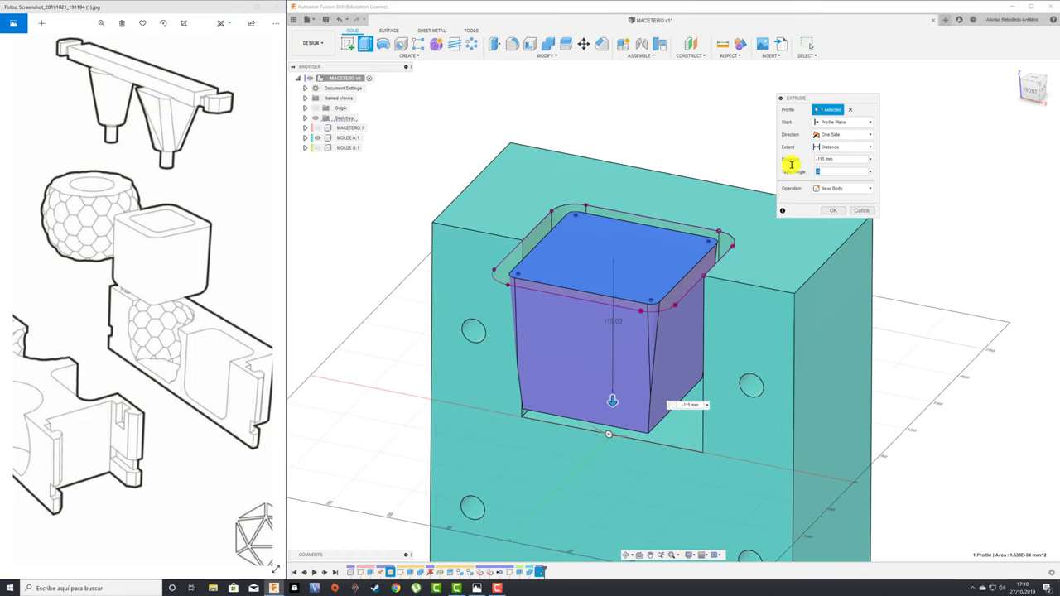
text(-3)
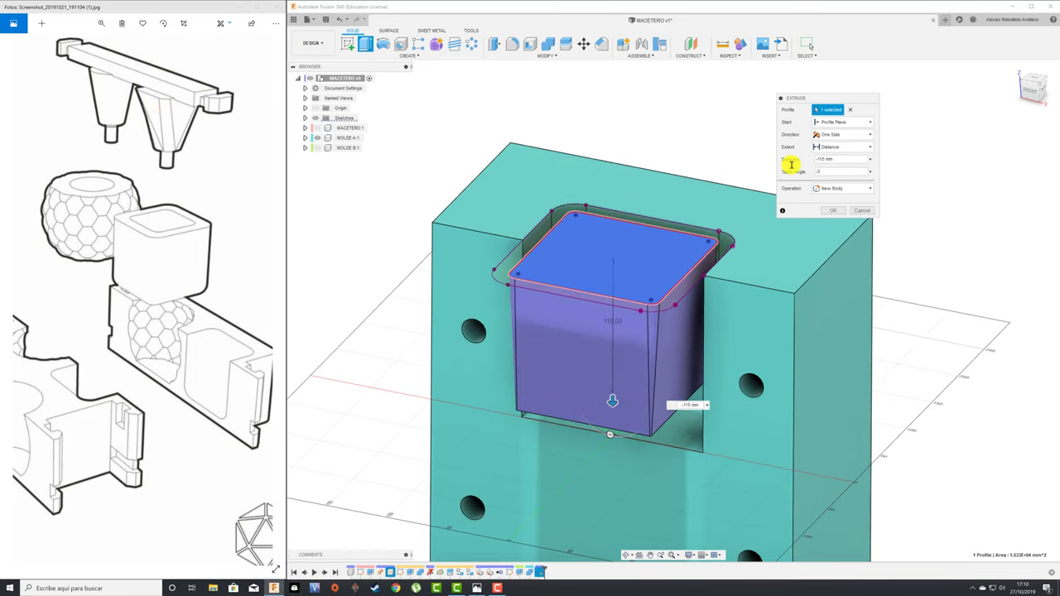
mouse_move(956, 327)
shift+middle_down()
mouse_move(351, 170)
mouse_move(156, 176)
shift+middle_up()
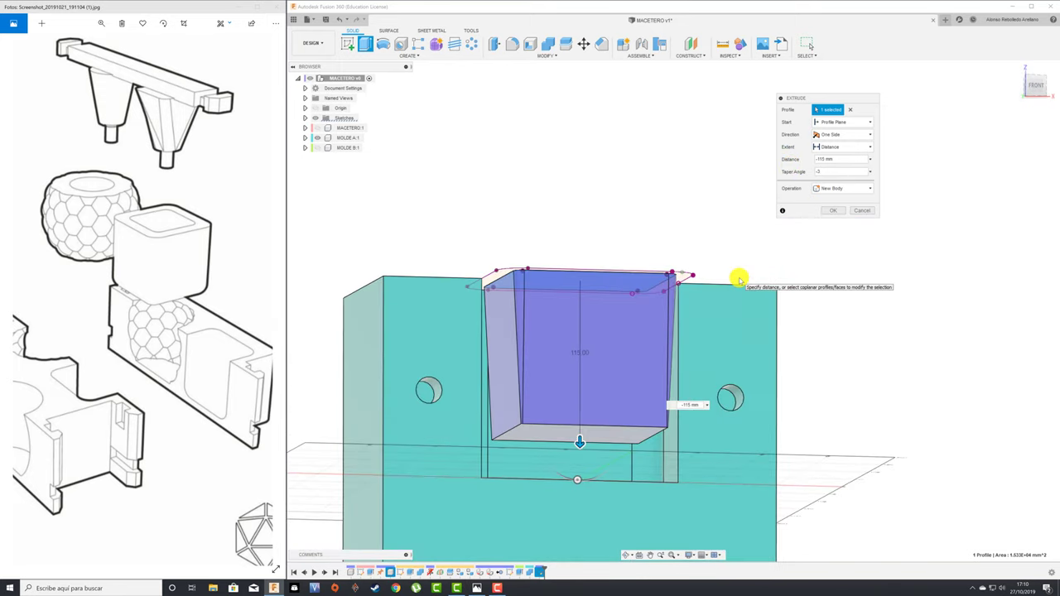
click(832, 210)
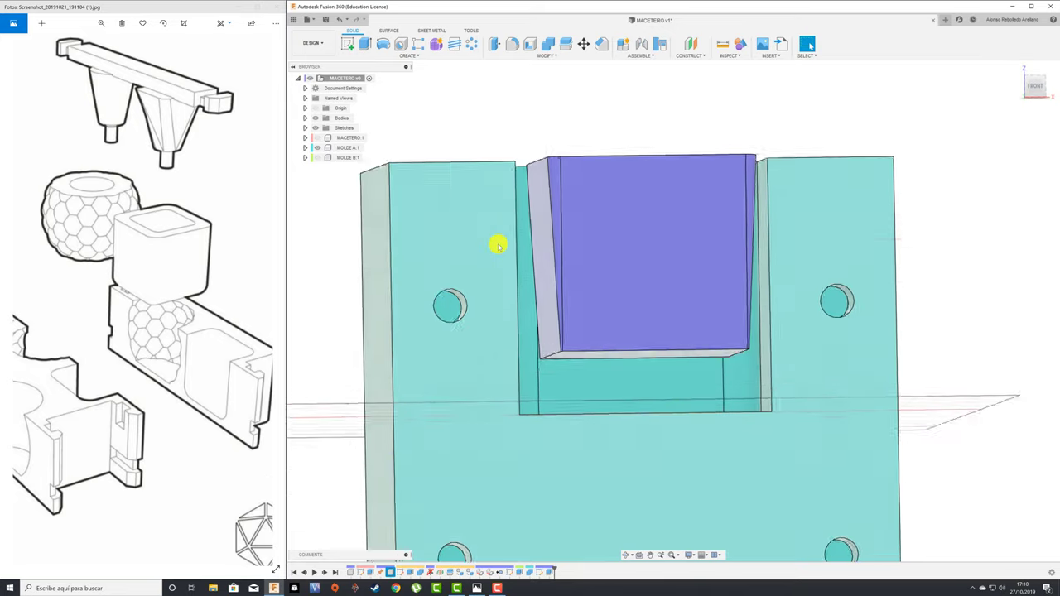
Fillet the core body's bottom edges with a radius of about 11.8 mm
mouse_move(498, 245)
shift+middle_down()
mouse_move(826, 389)
mouse_move(660, 326)
mouse_move(661, 378)
shift+middle_up()
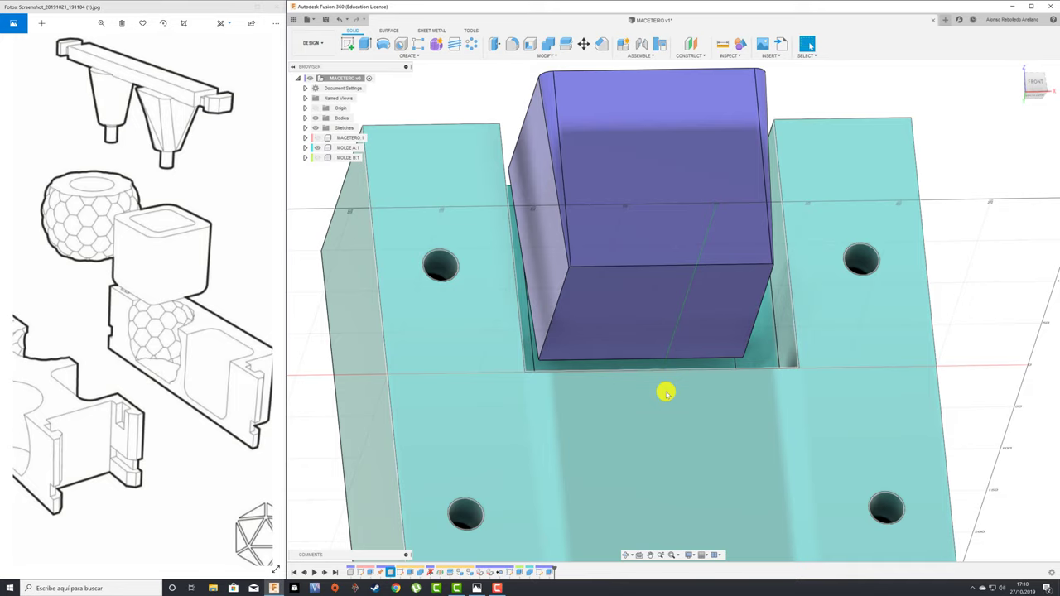
click(339, 20)
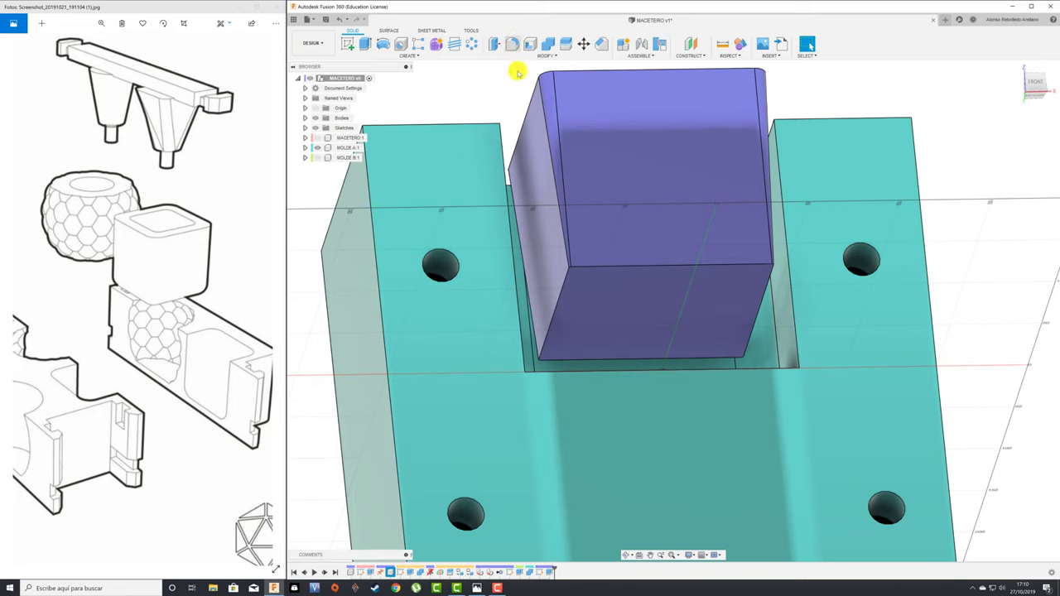
click(512, 44)
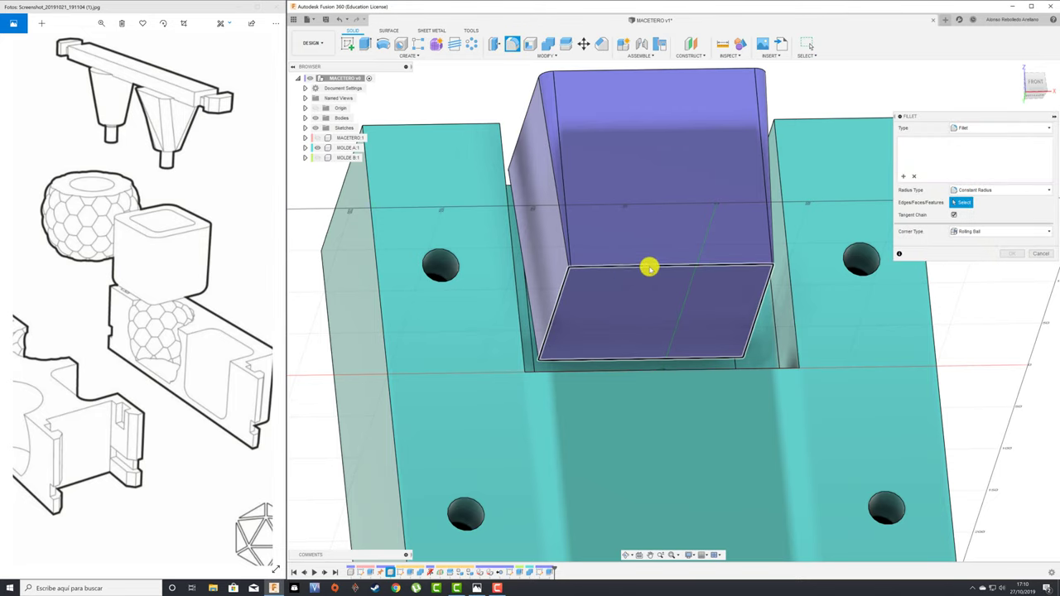
click(650, 267)
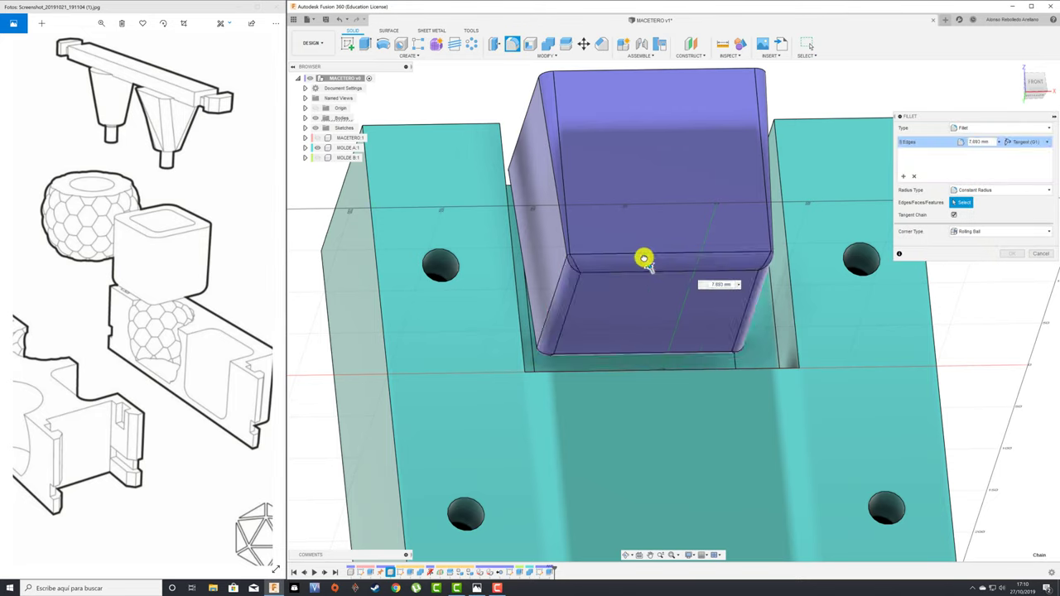
drag(646, 262, 640, 274)
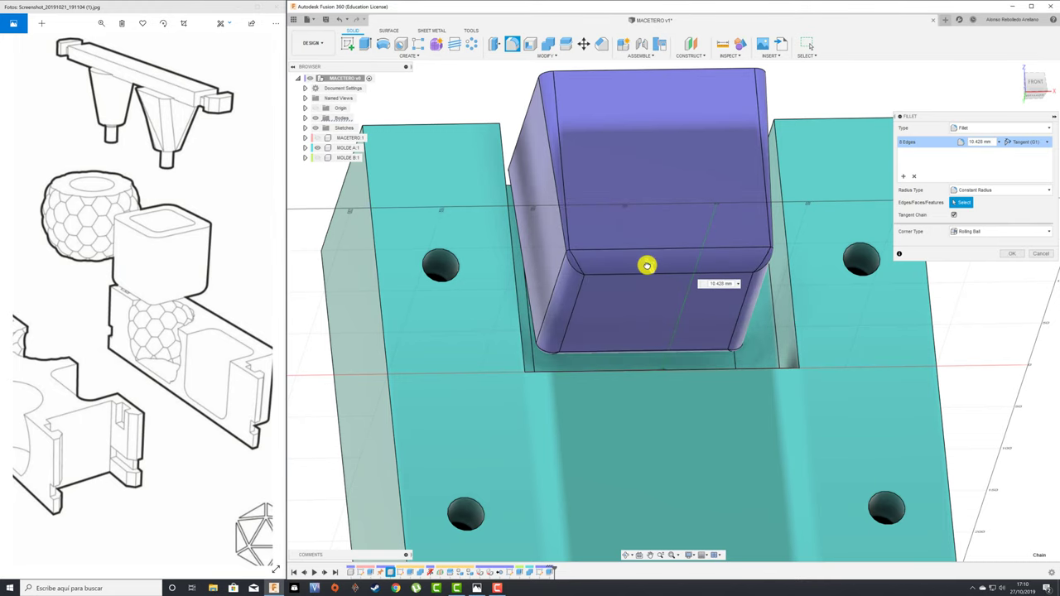
shift+middle_drag(640, 273, 694, 300)
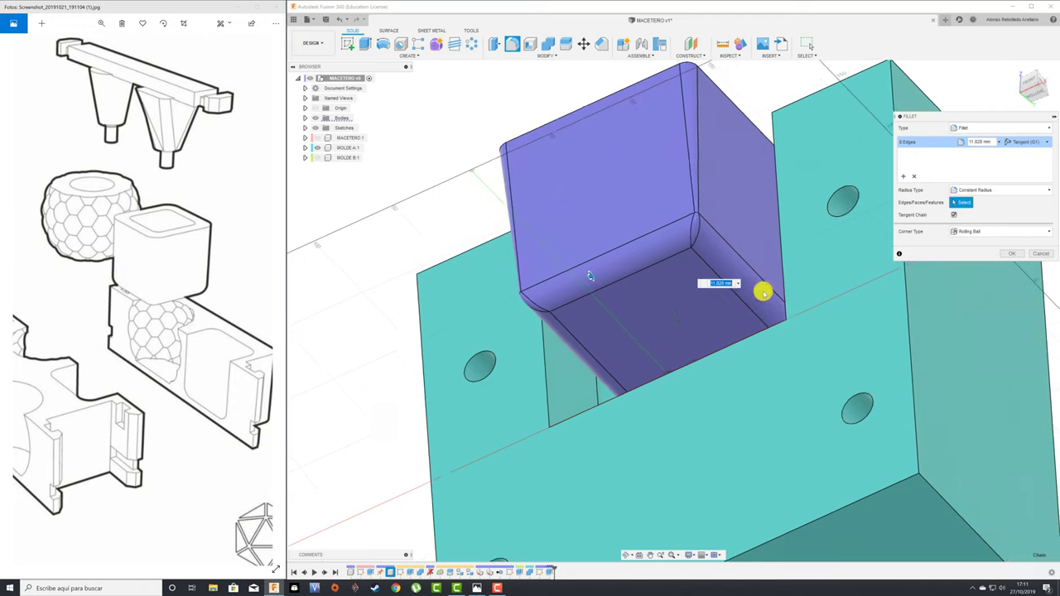
click(1018, 258)
shift+middle_drag(764, 315, 556, 195)
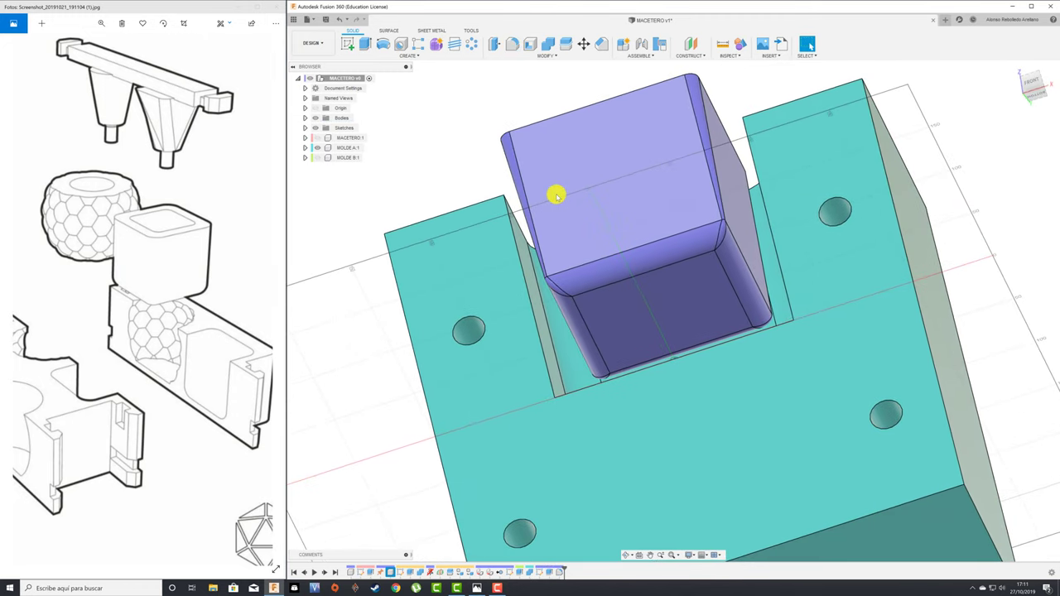
click(347, 43)
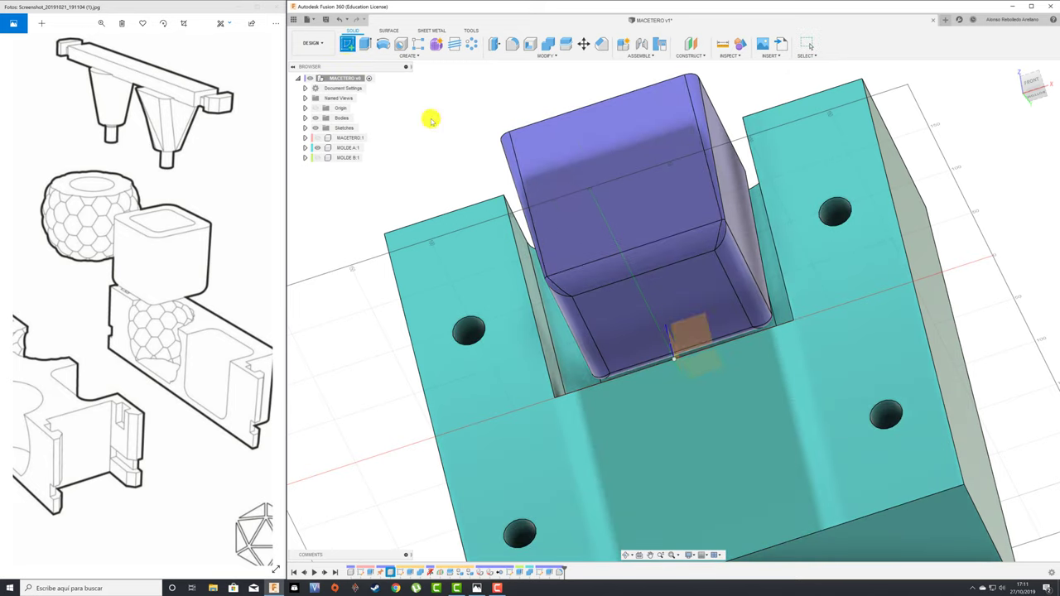
Sketch a small circle on the inner bottom face beneath the core
click(637, 308)
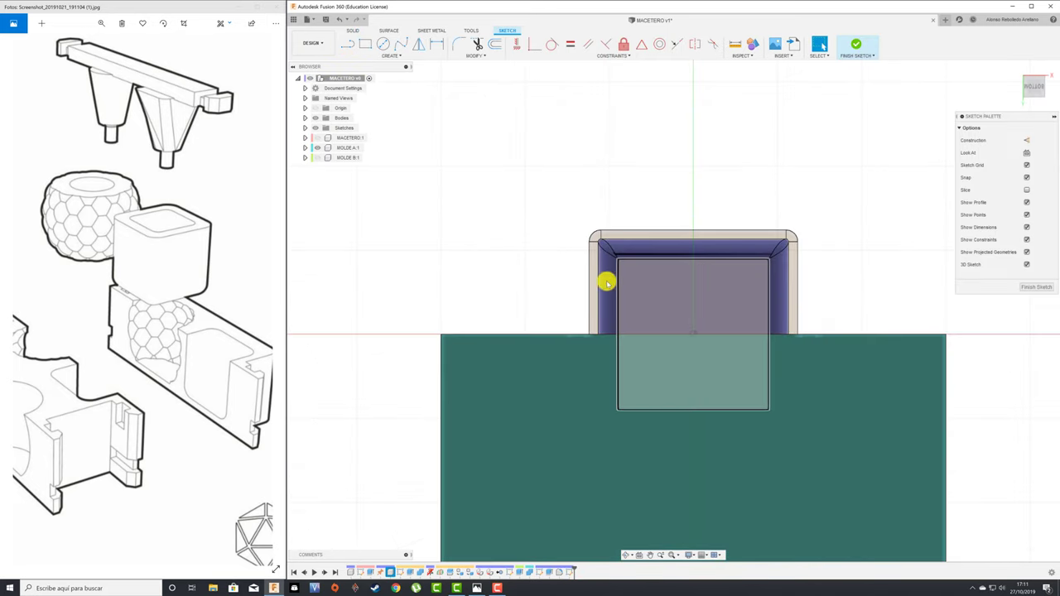
click(384, 44)
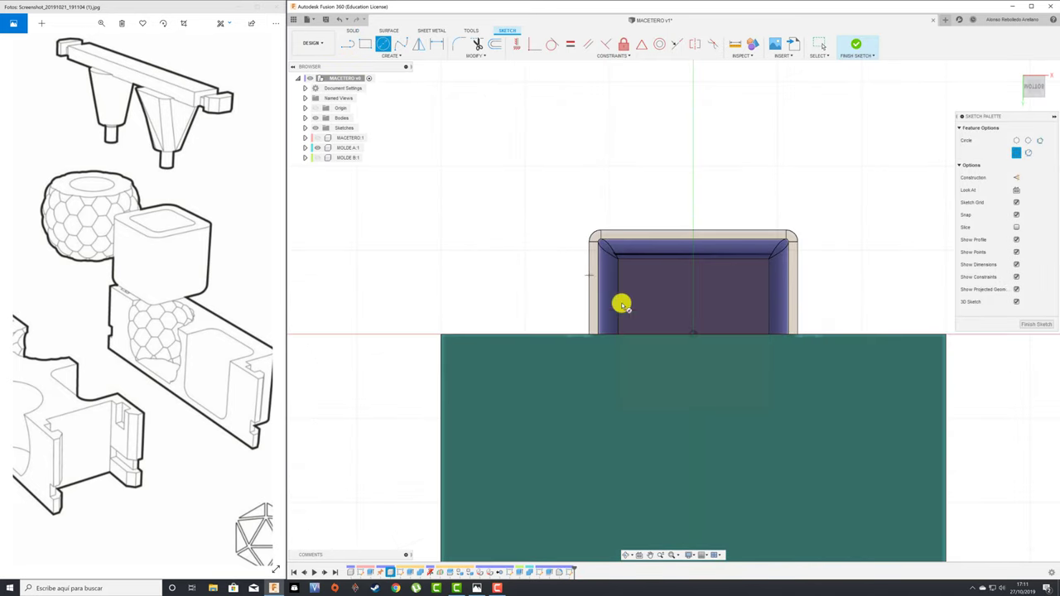
click(696, 338)
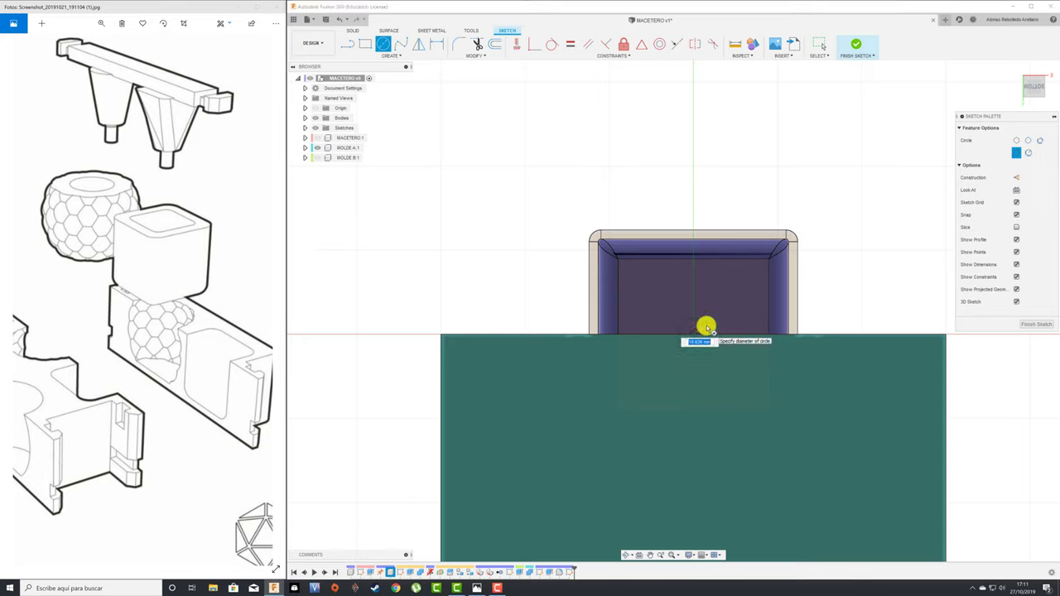
text(10)
click(707, 327)
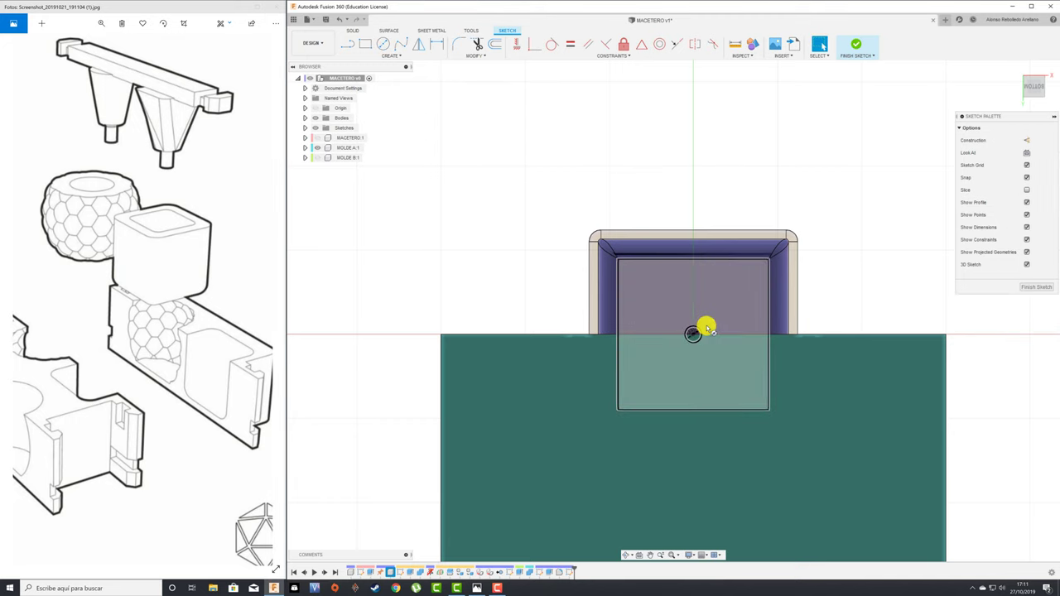
key(Escape)
Cut-extrude the circle 50.425 mm into the mold
key(e)
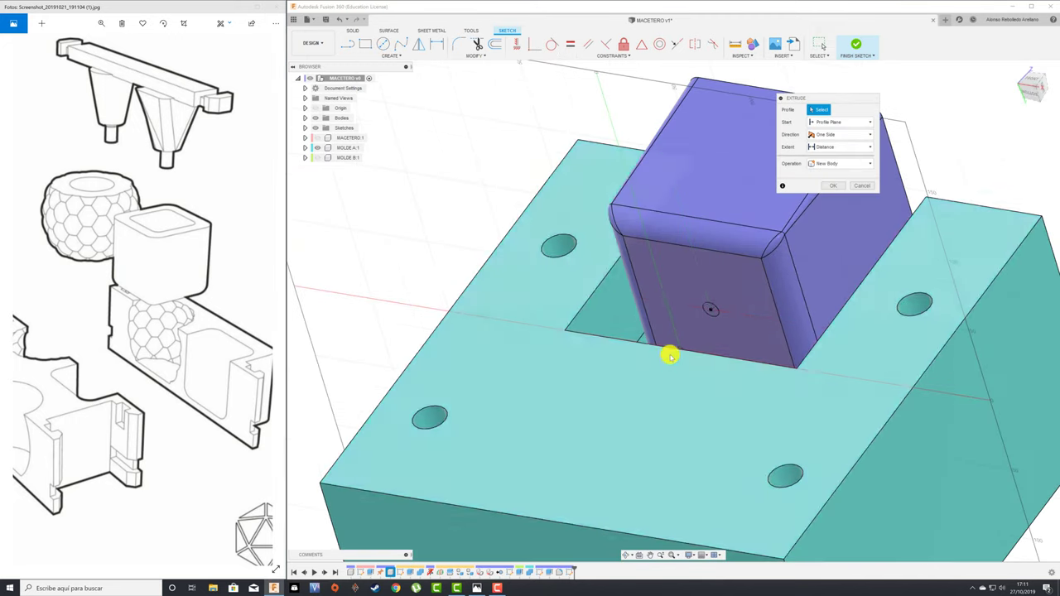
click(709, 313)
drag(709, 313, 667, 370)
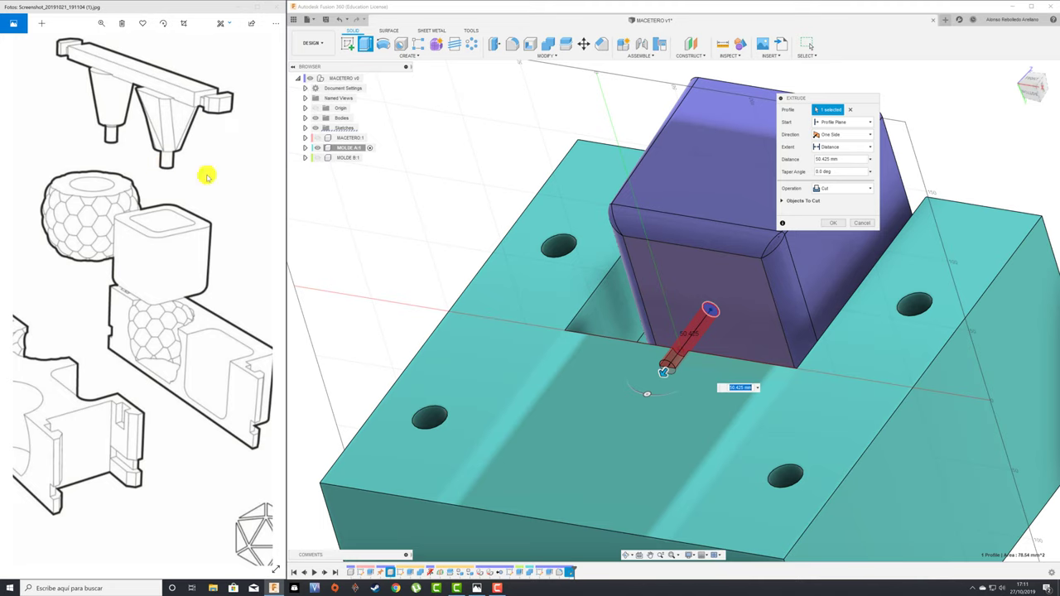
click(1027, 90)
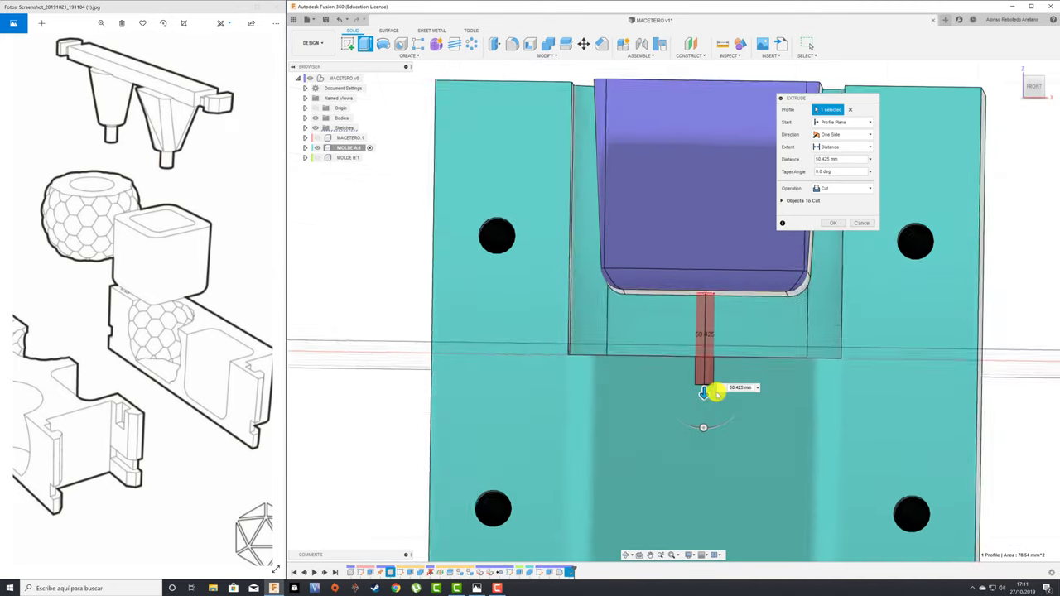
click(726, 387)
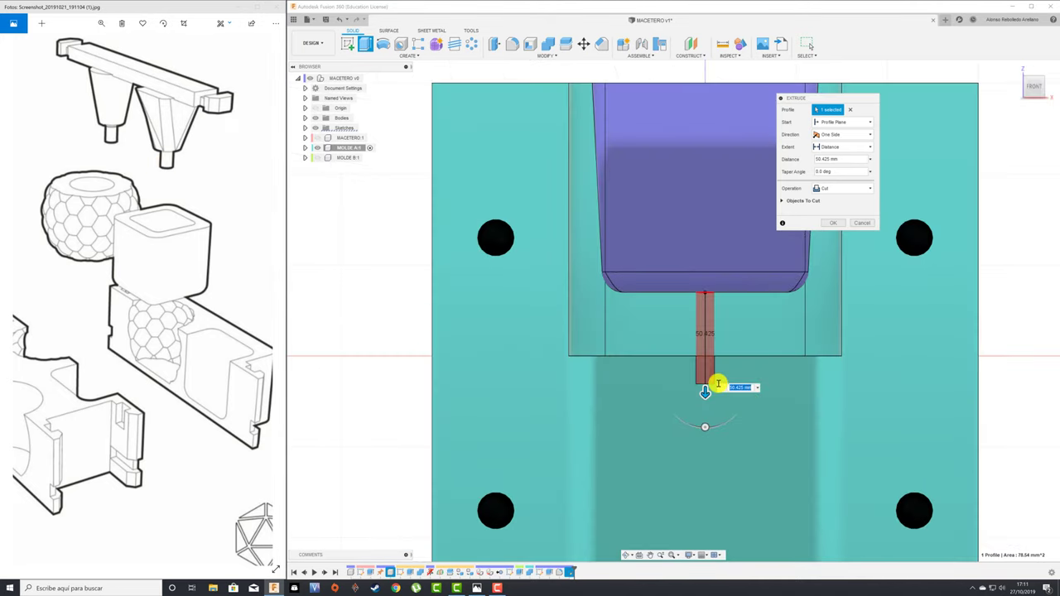
key(Return)
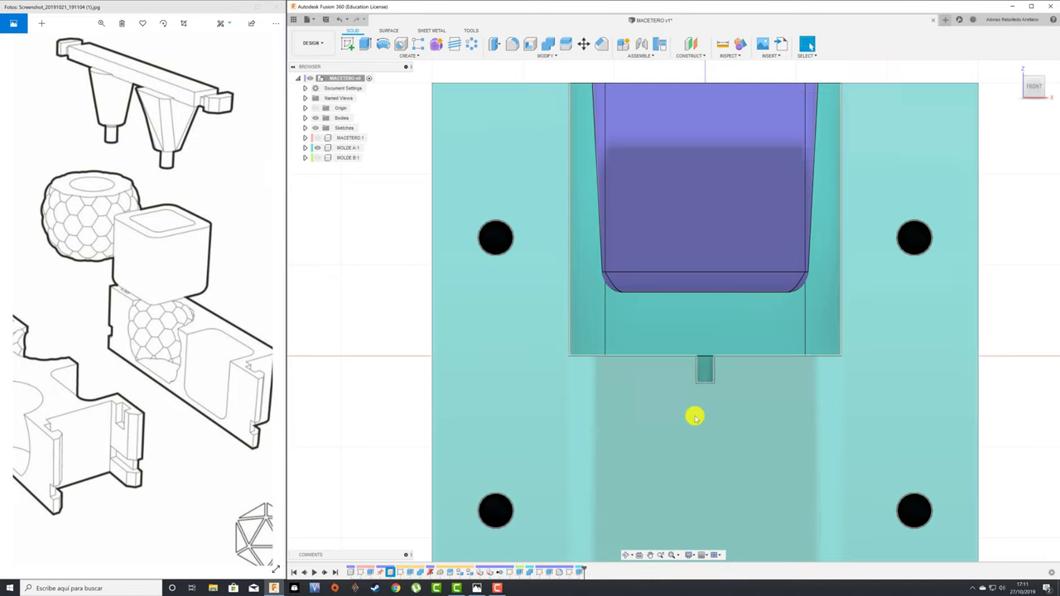
key(F5)
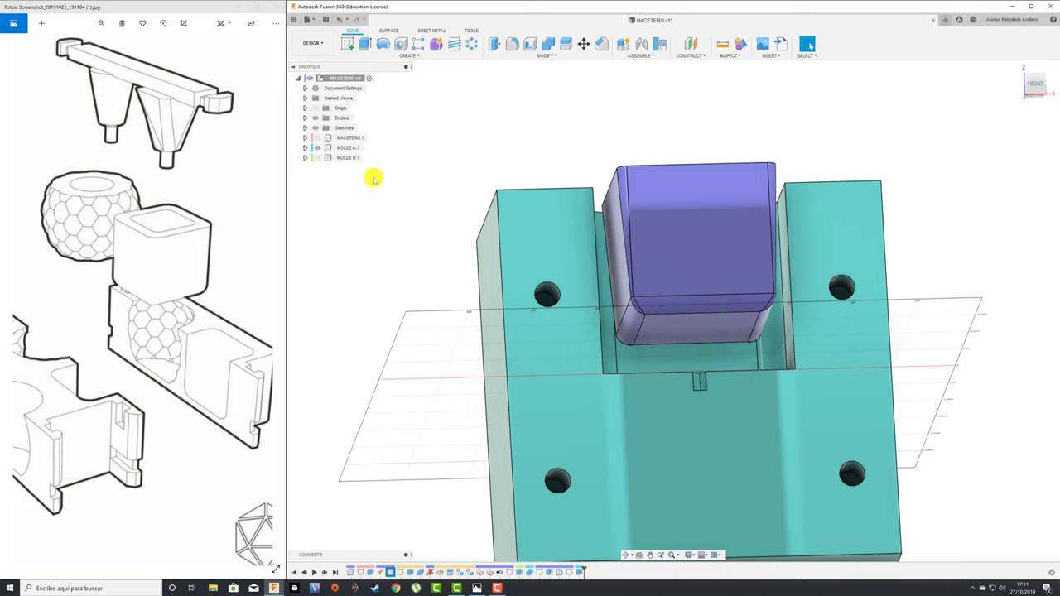
Undo the cut and re-extrude the circle 50 mm as a Join, forming a pin on the core
click(339, 19)
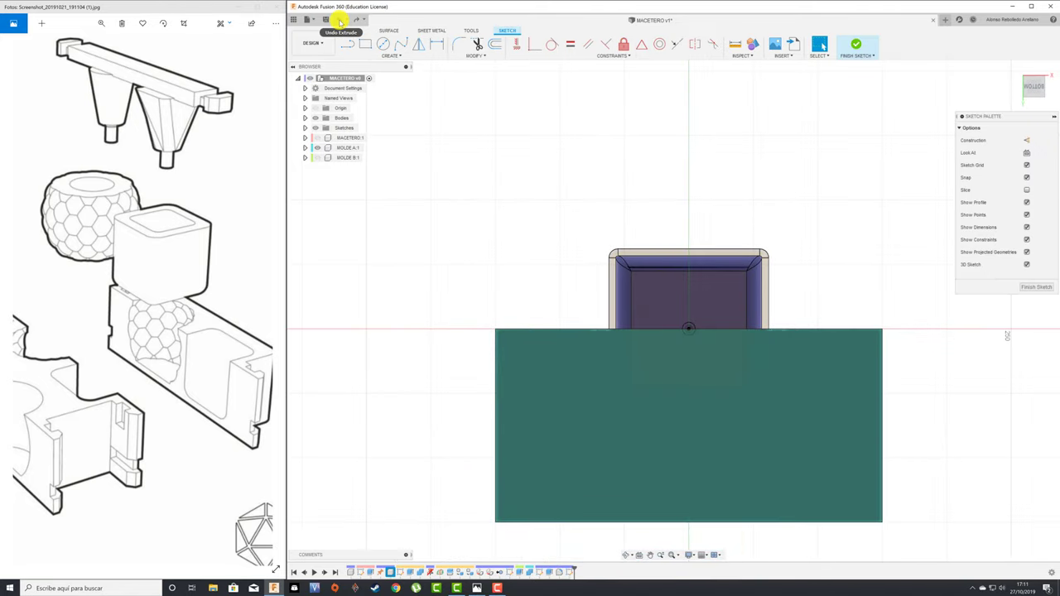
key(e)
click(691, 325)
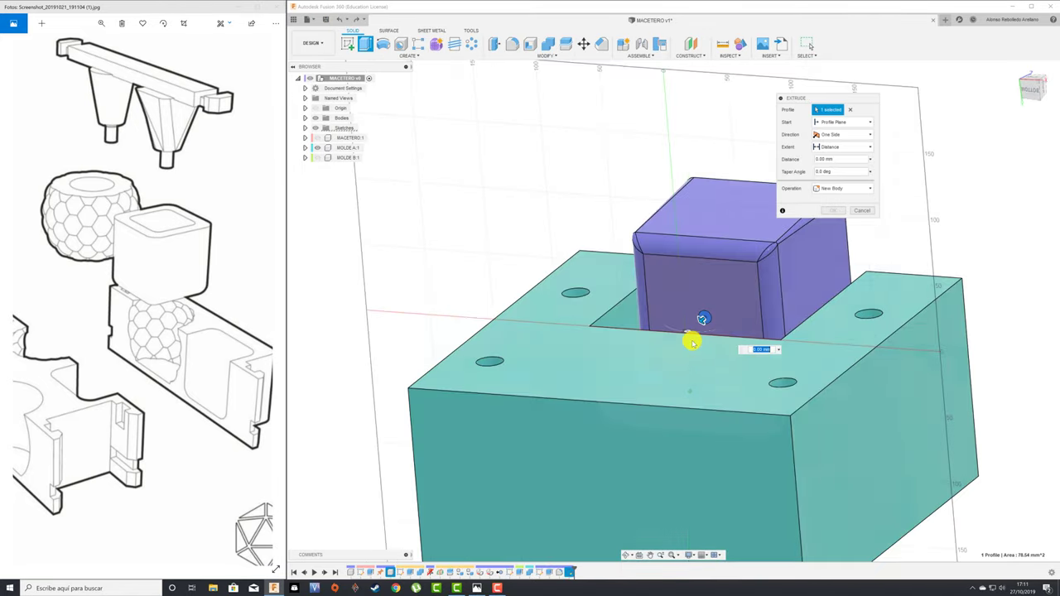
drag(708, 318, 657, 362)
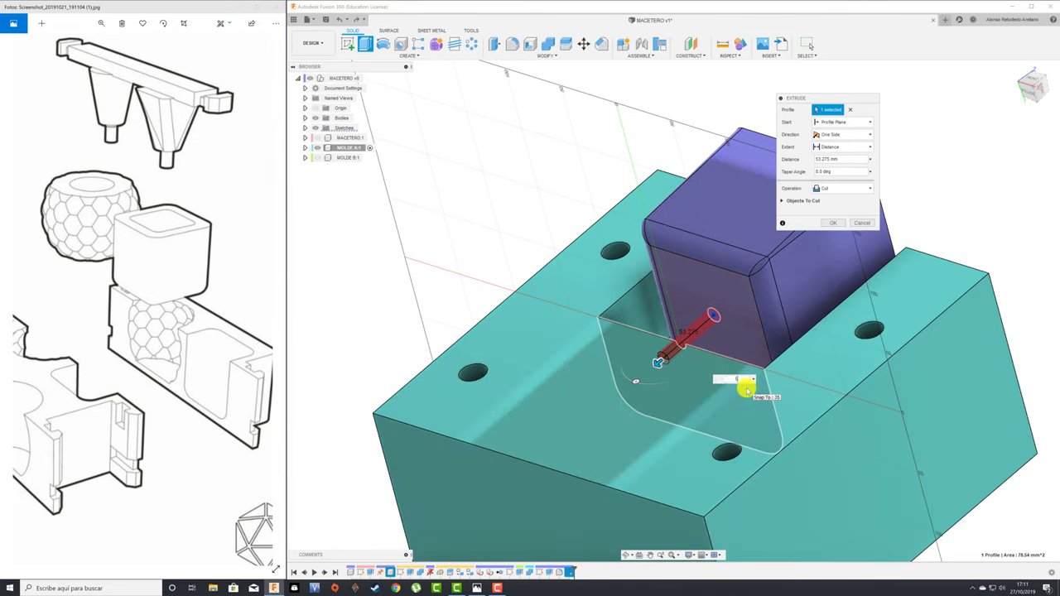
text(50)
key(Return)
click(849, 189)
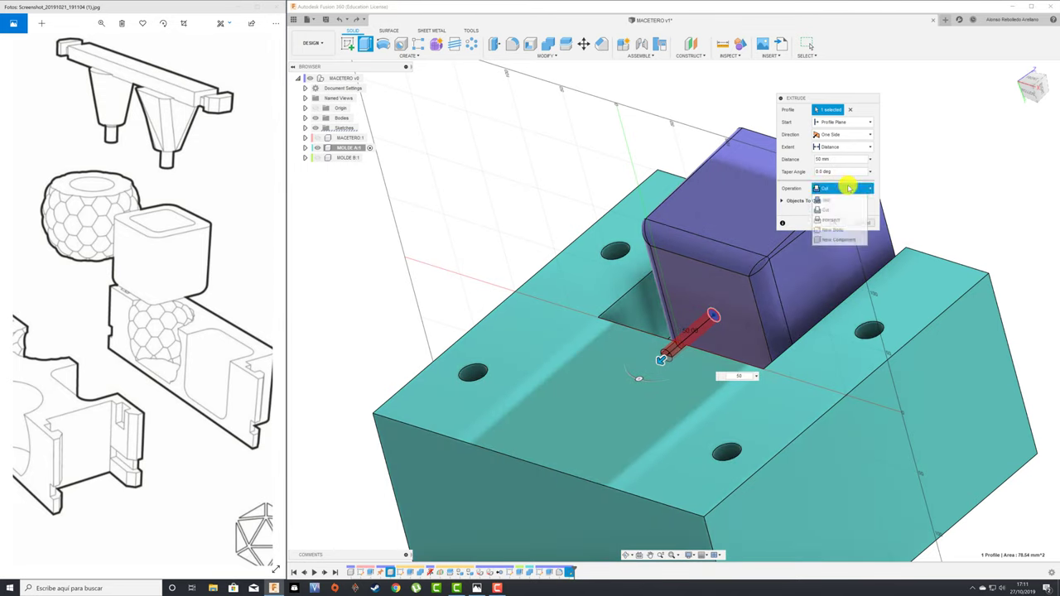
click(833, 200)
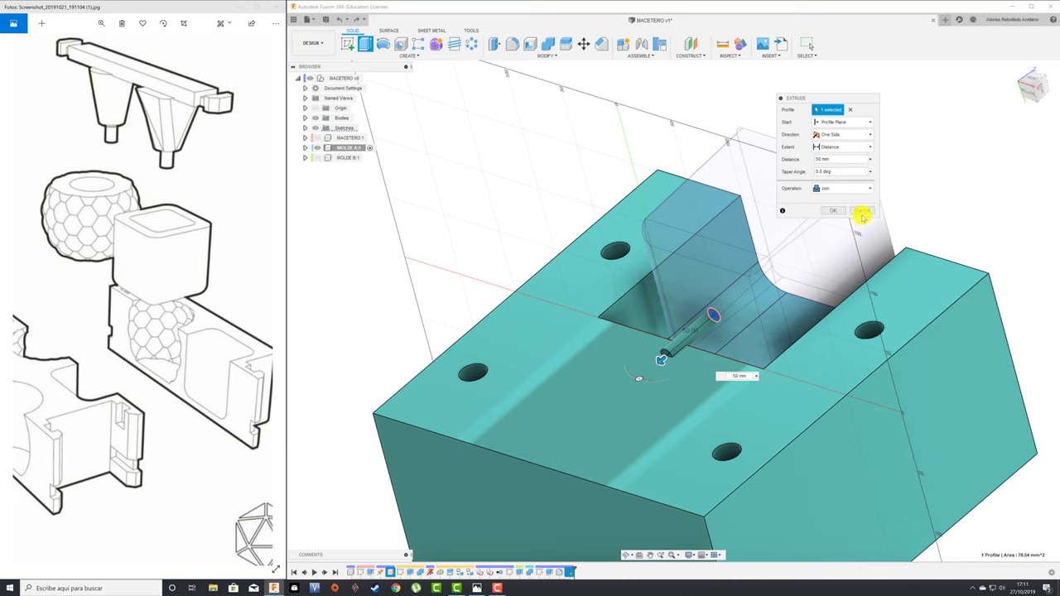
click(831, 210)
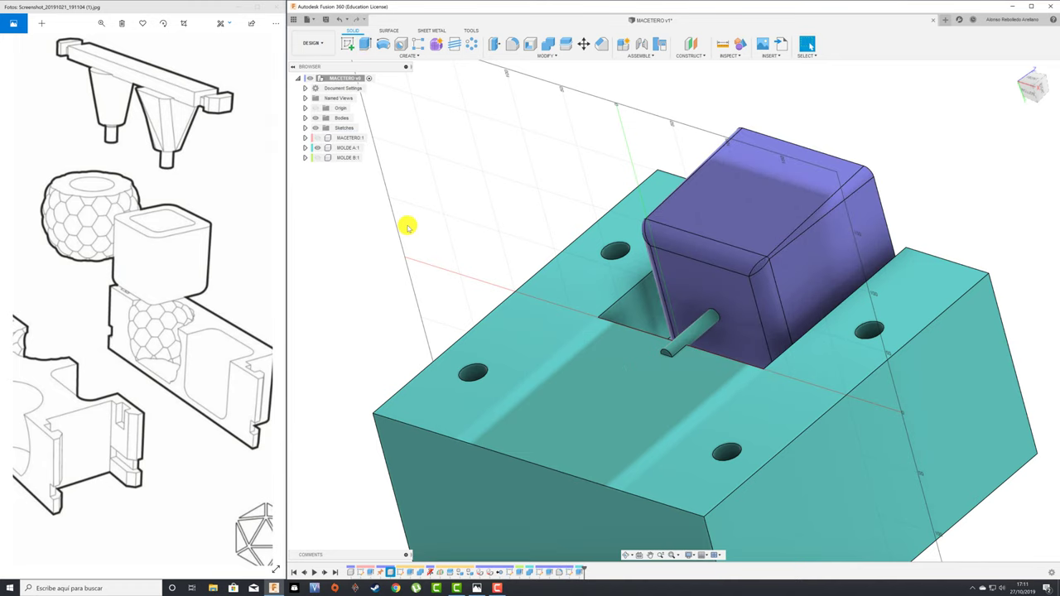
Hide MOLDE A and MOLDE B and select the MACETERO component
click(347, 158)
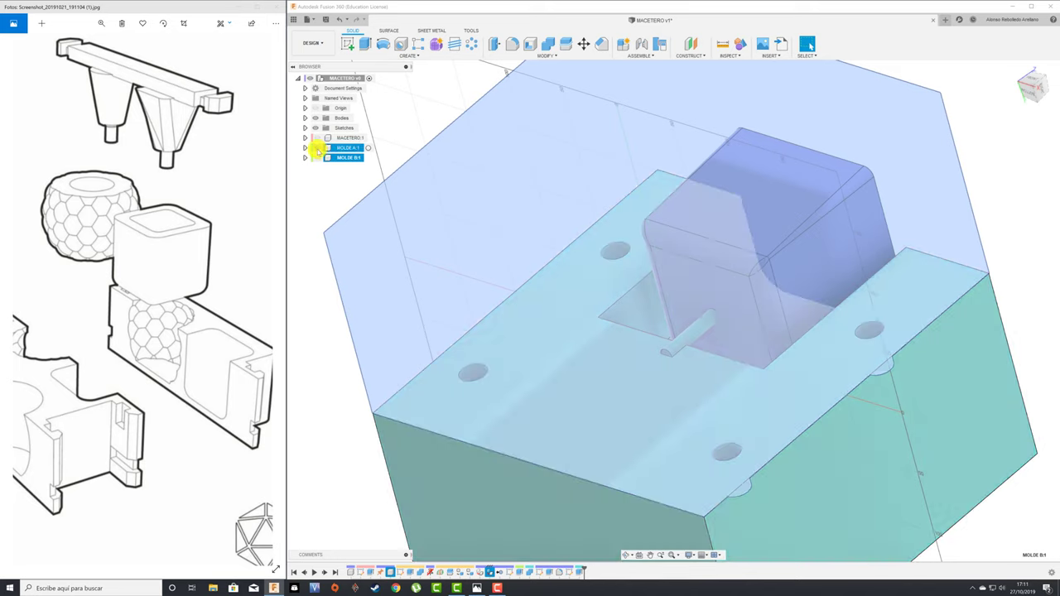
click(317, 147)
click(317, 157)
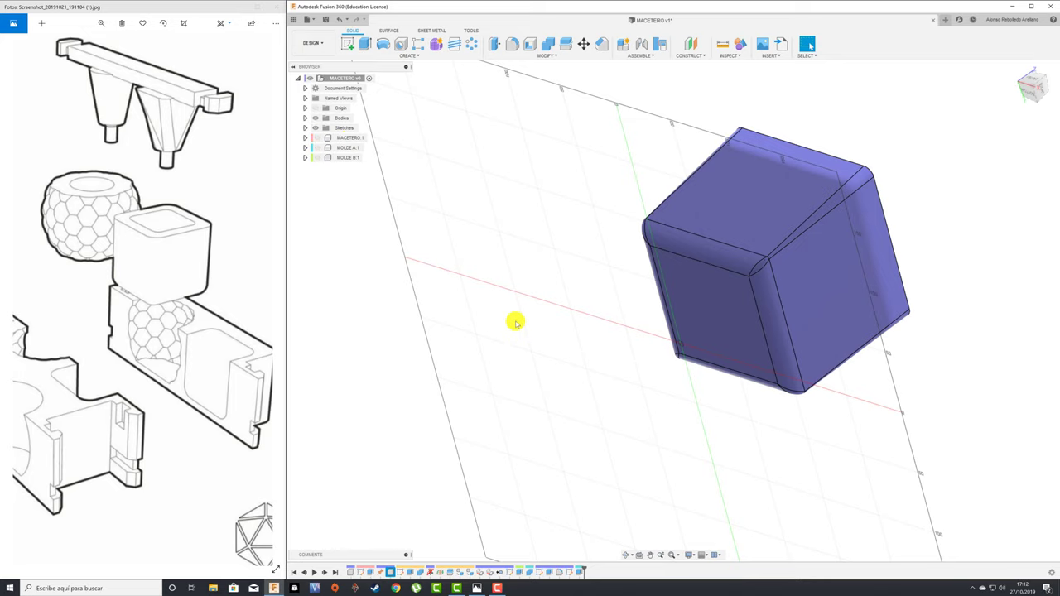
click(323, 138)
click(320, 138)
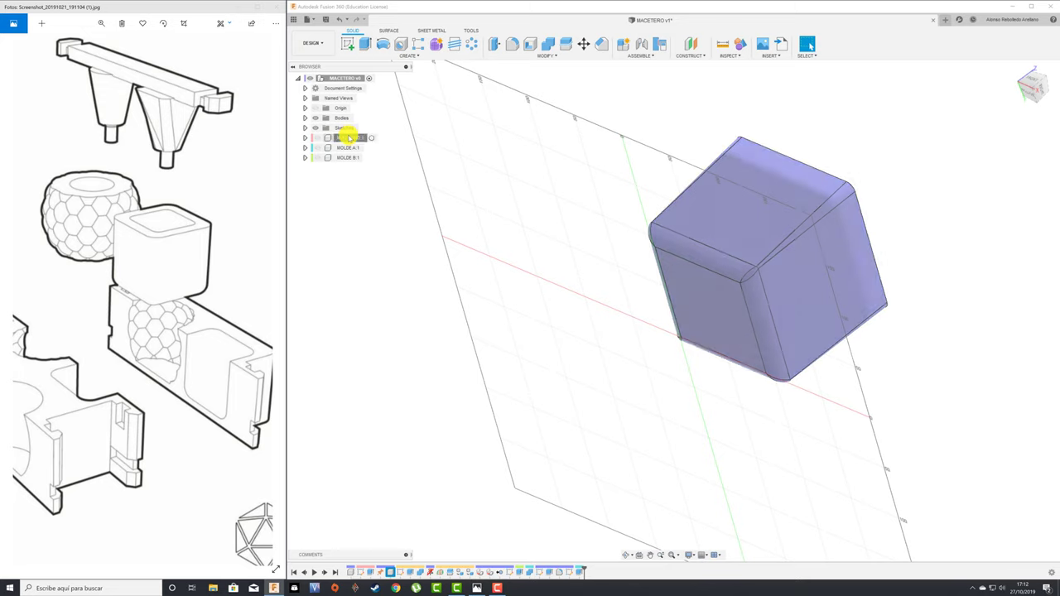
click(348, 138)
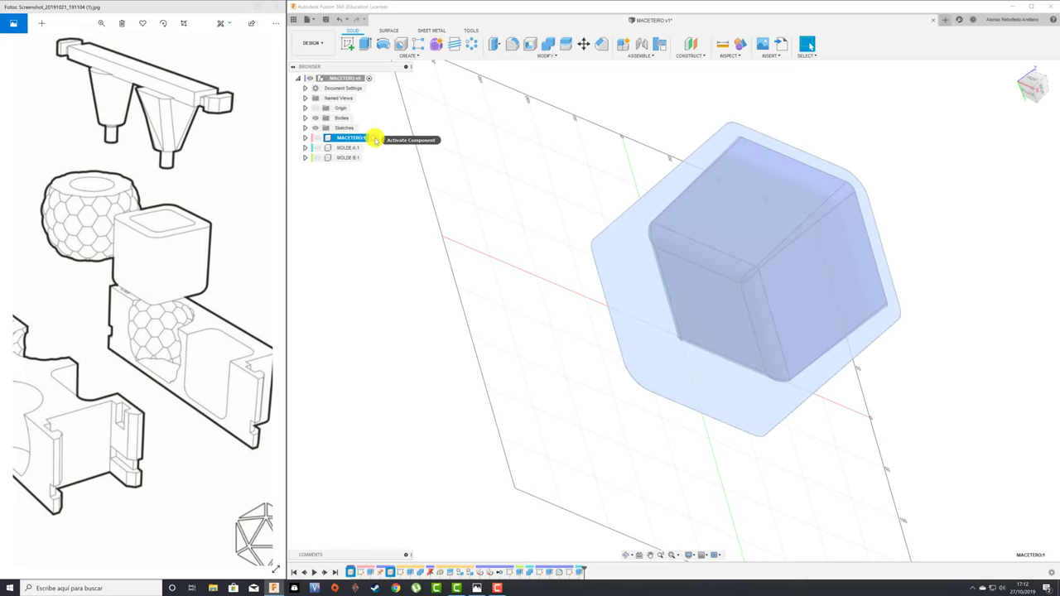
Inspect Body1, activate MACETERO and expand its contents in the browser
click(305, 118)
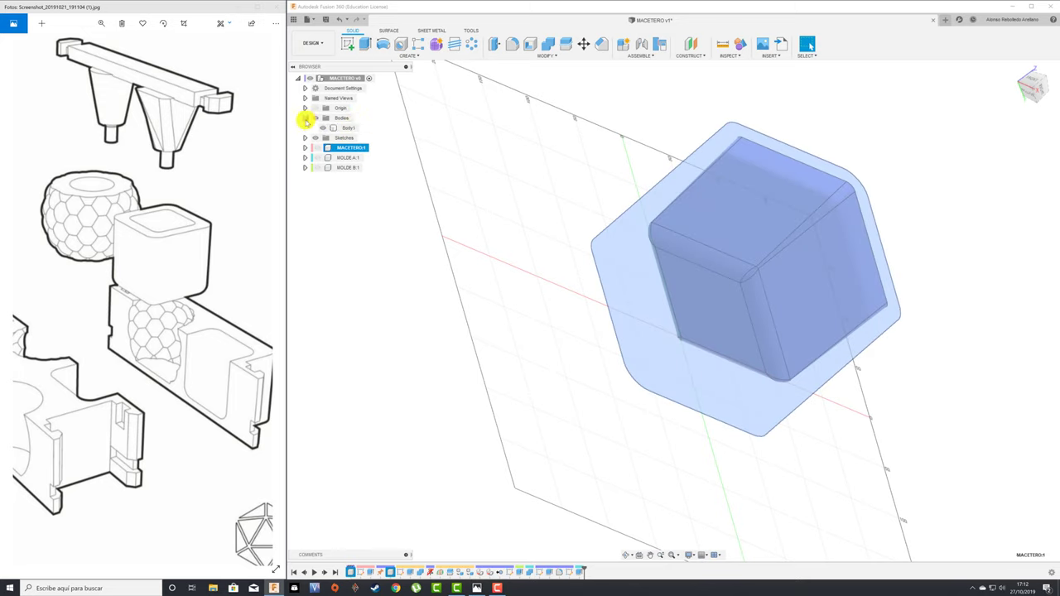
click(351, 129)
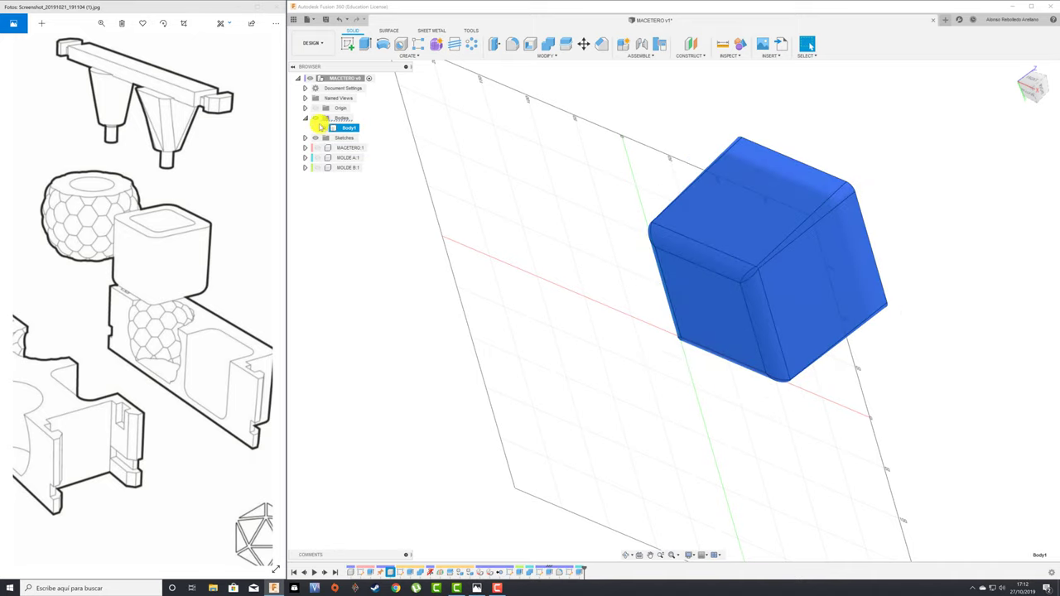
click(305, 117)
click(365, 138)
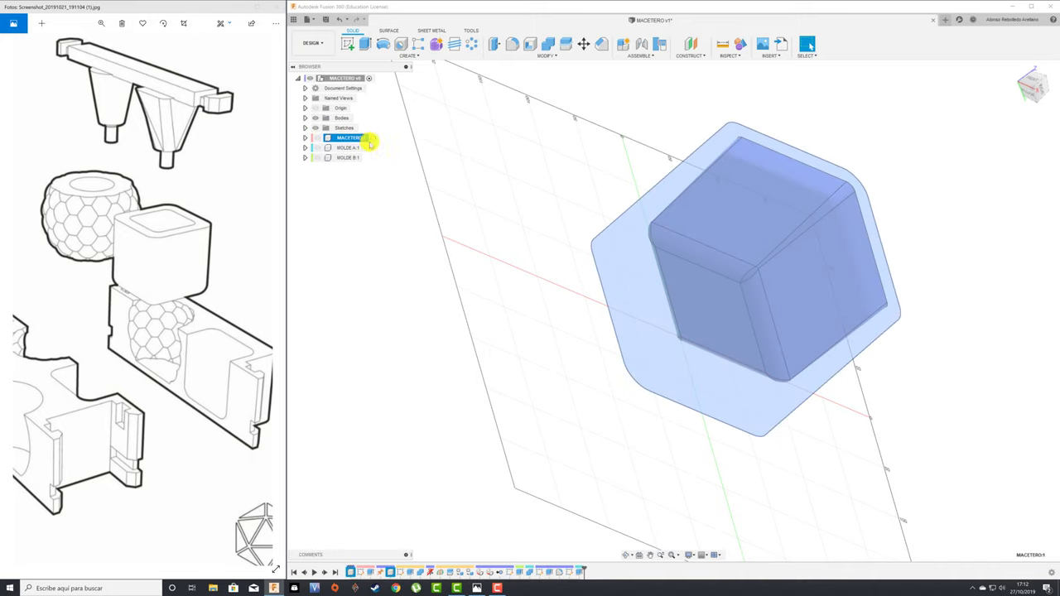
click(373, 138)
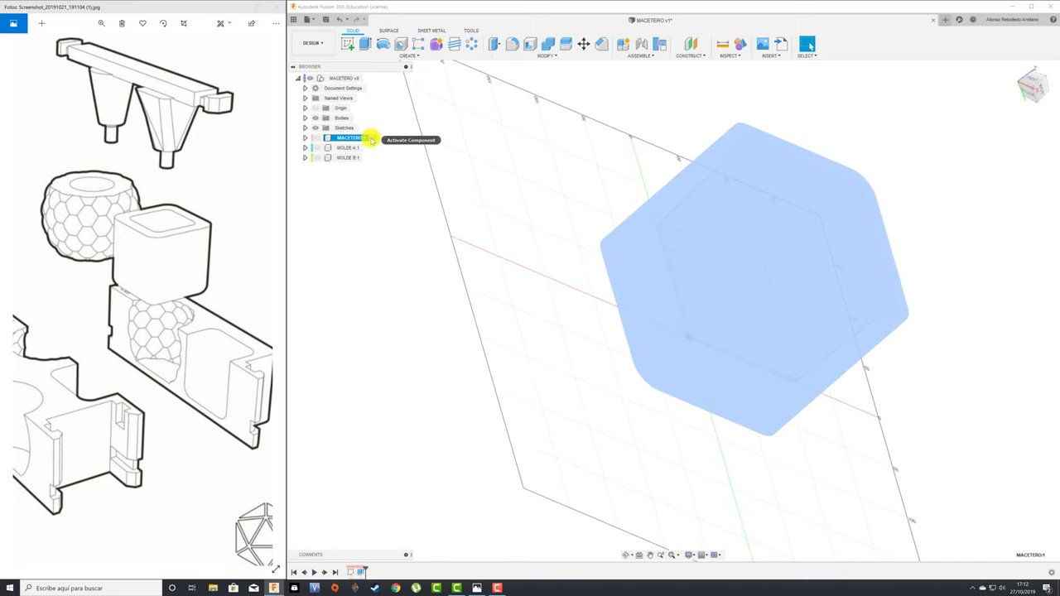
click(305, 137)
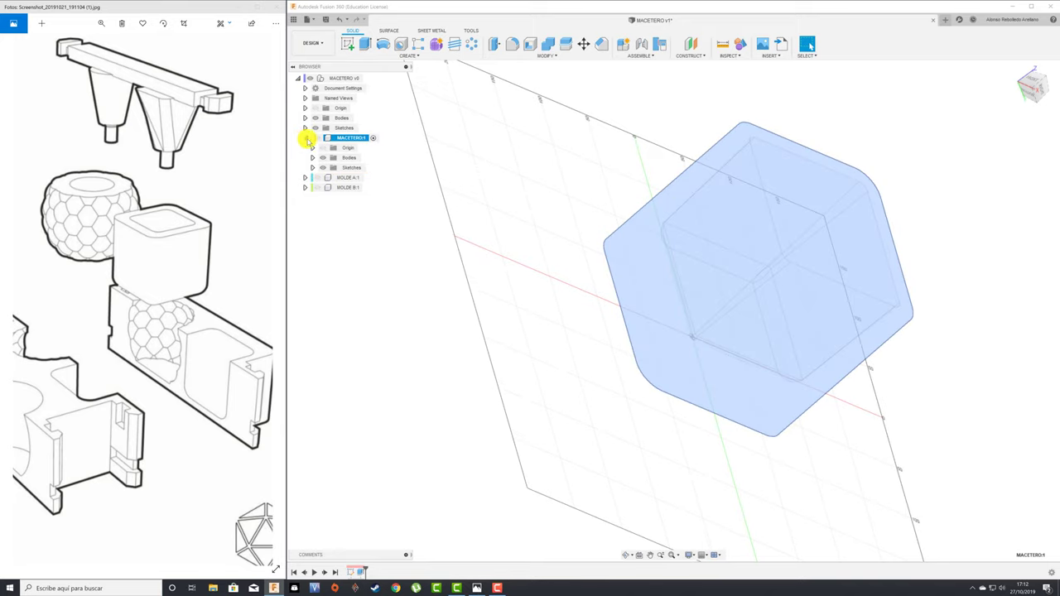
click(305, 138)
click(306, 138)
right_click(350, 158)
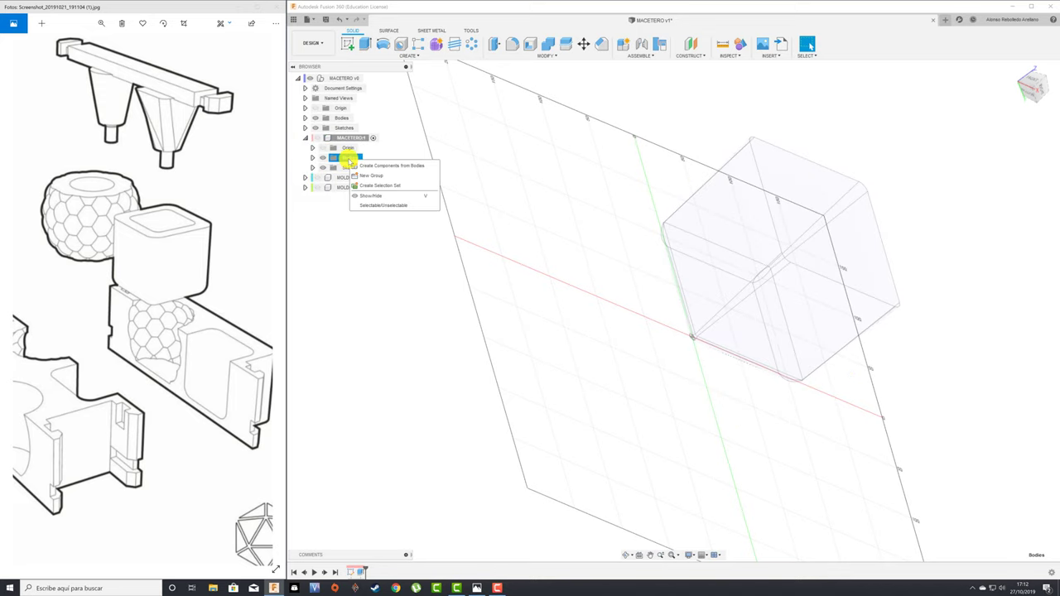
click(398, 148)
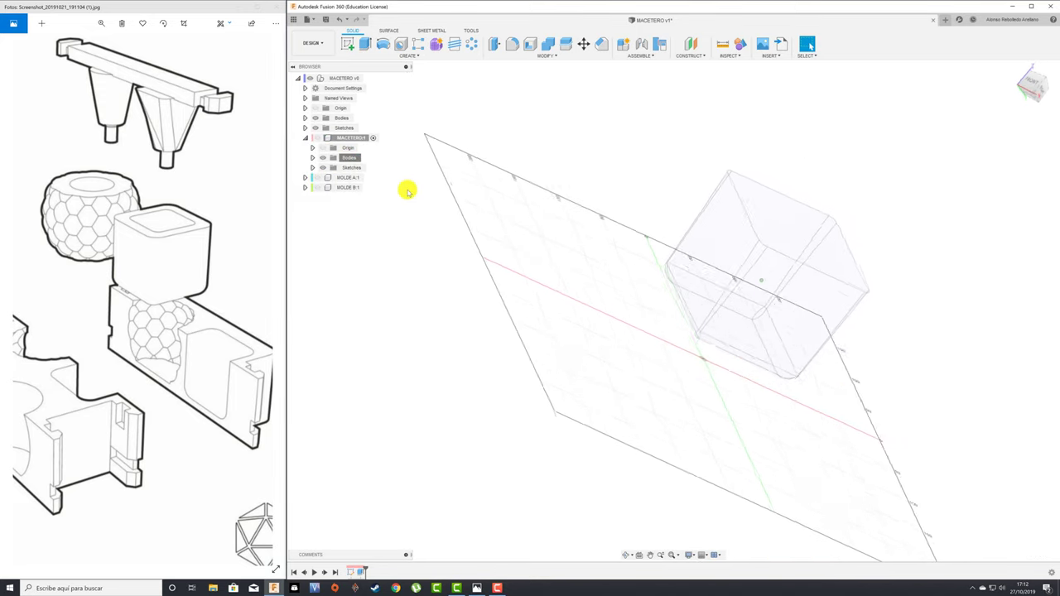
Reactivate the top-level design, show MOLDE A, and undo back to the pin sketch
click(369, 78)
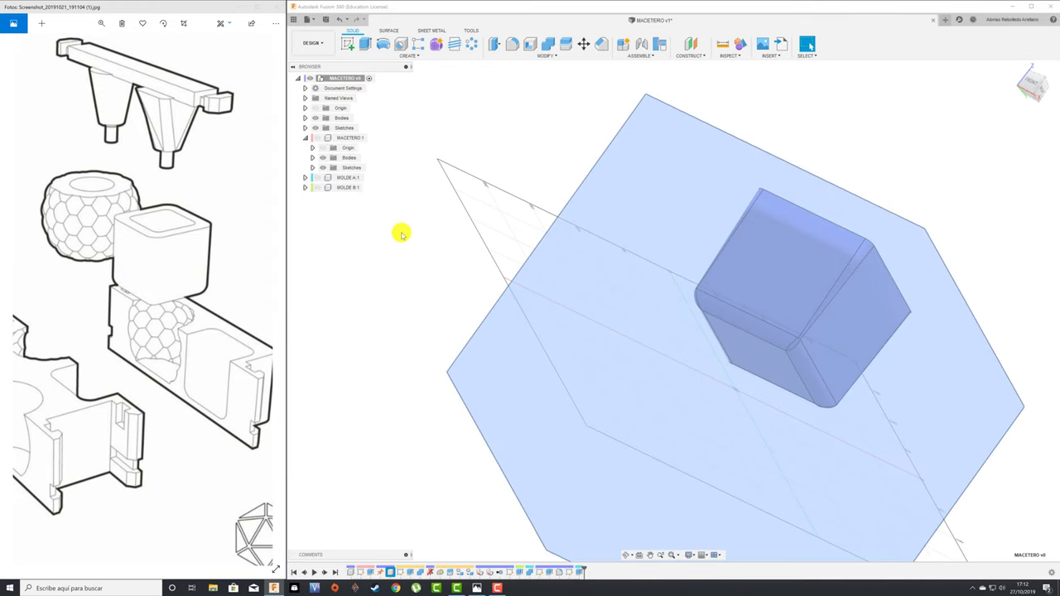
click(320, 178)
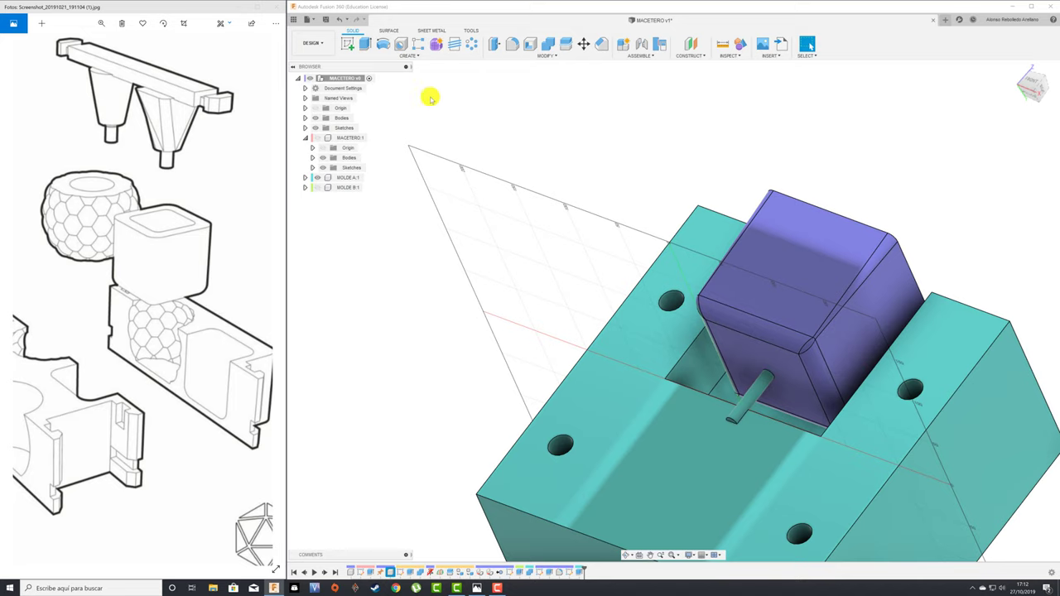
click(337, 18)
click(336, 18)
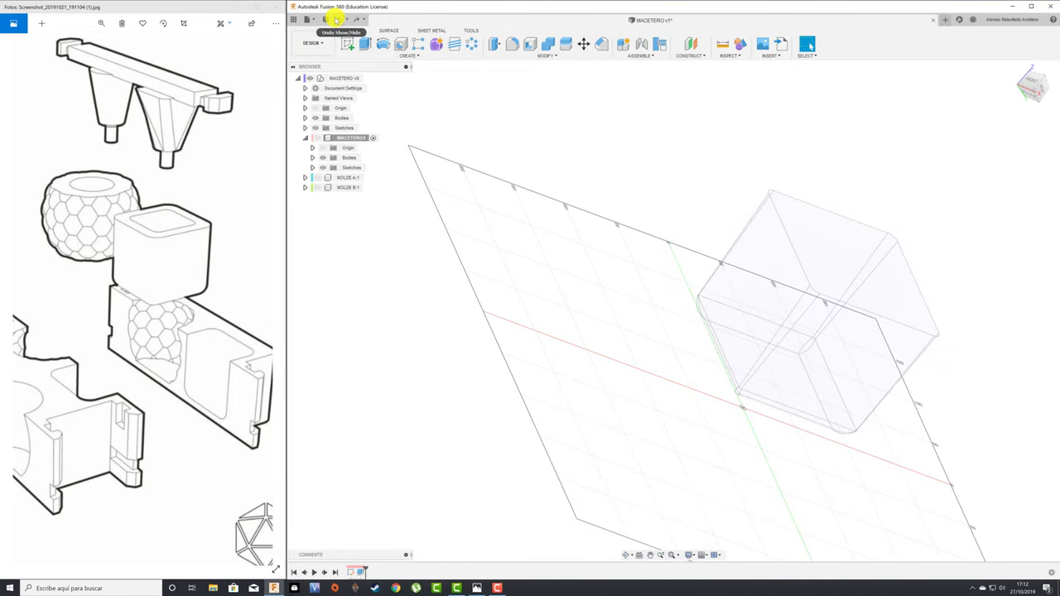
click(337, 18)
click(336, 18)
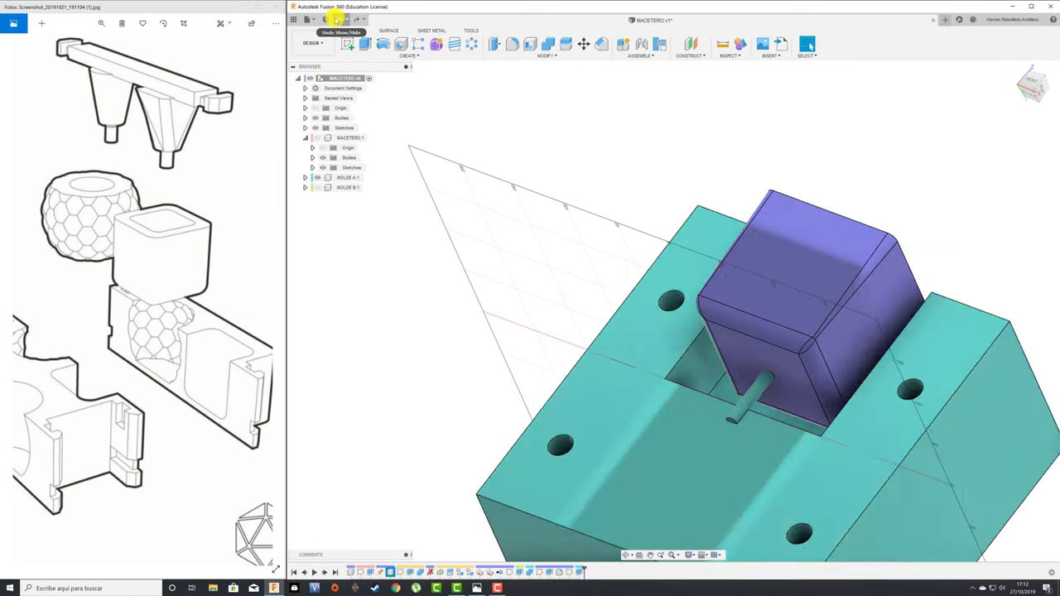
click(337, 18)
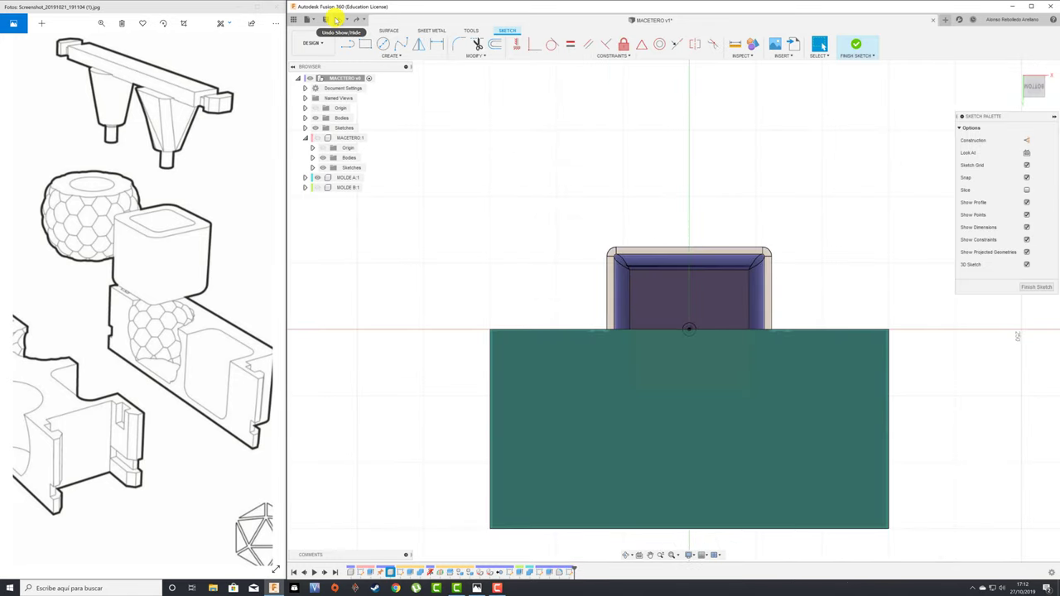
shift+middle_drag(532, 165, 719, 269)
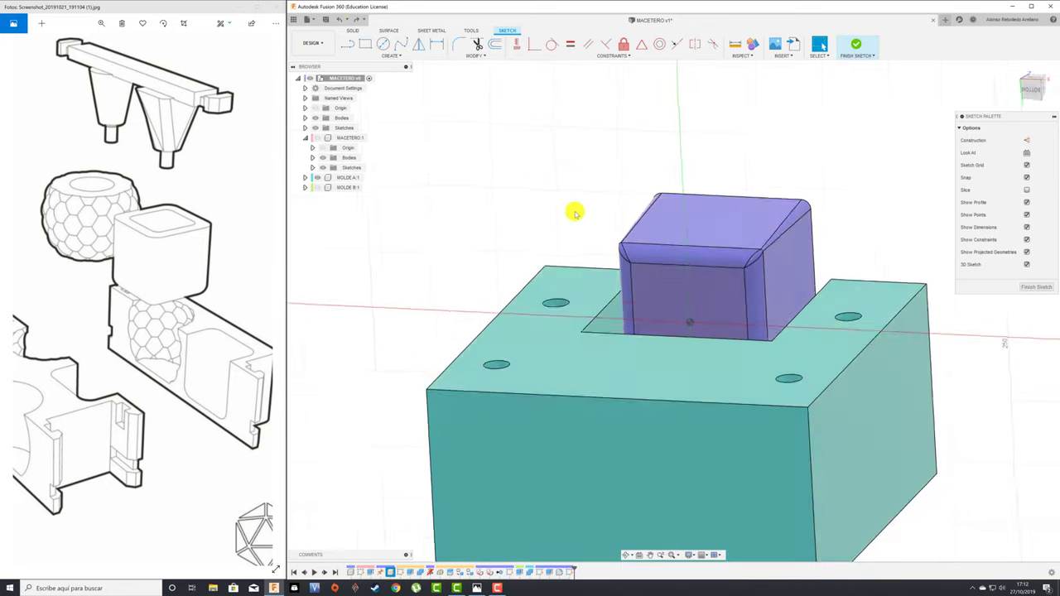
click(750, 226)
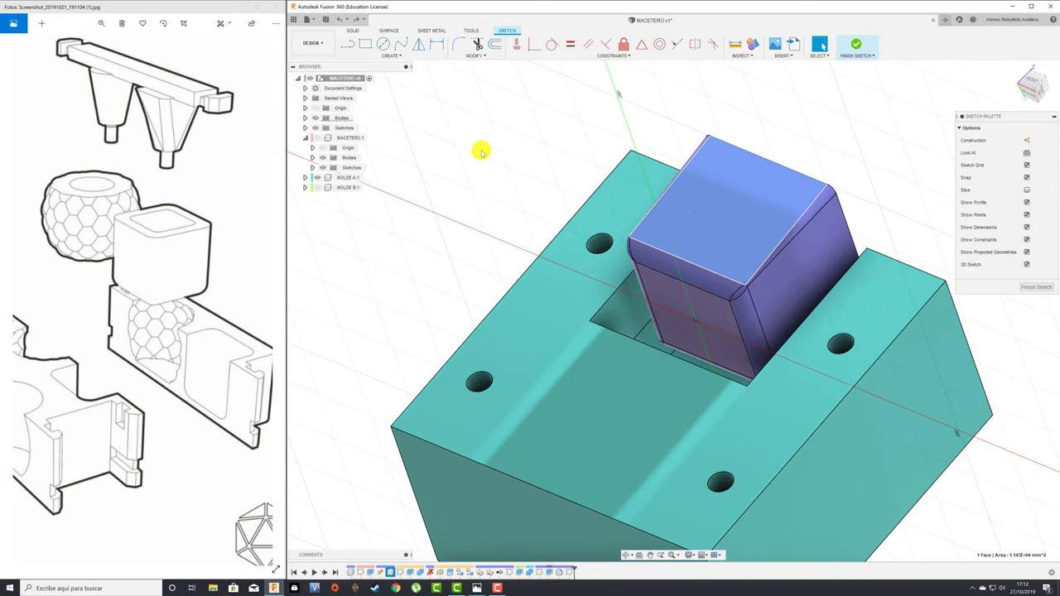
click(333, 118)
Turn the core body Body1 into its own component named MACHO
click(306, 118)
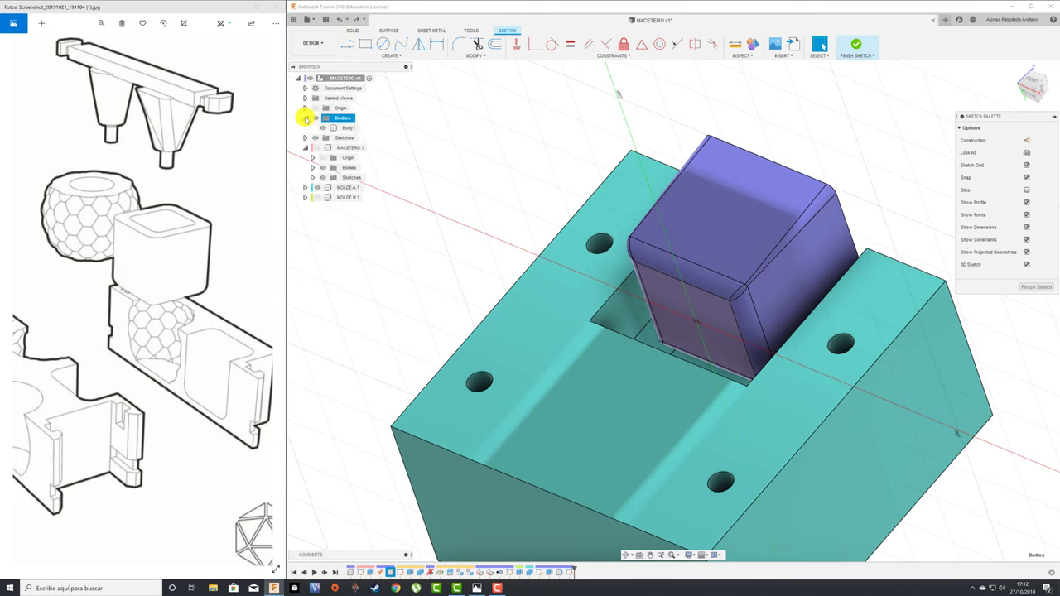
right_click(339, 127)
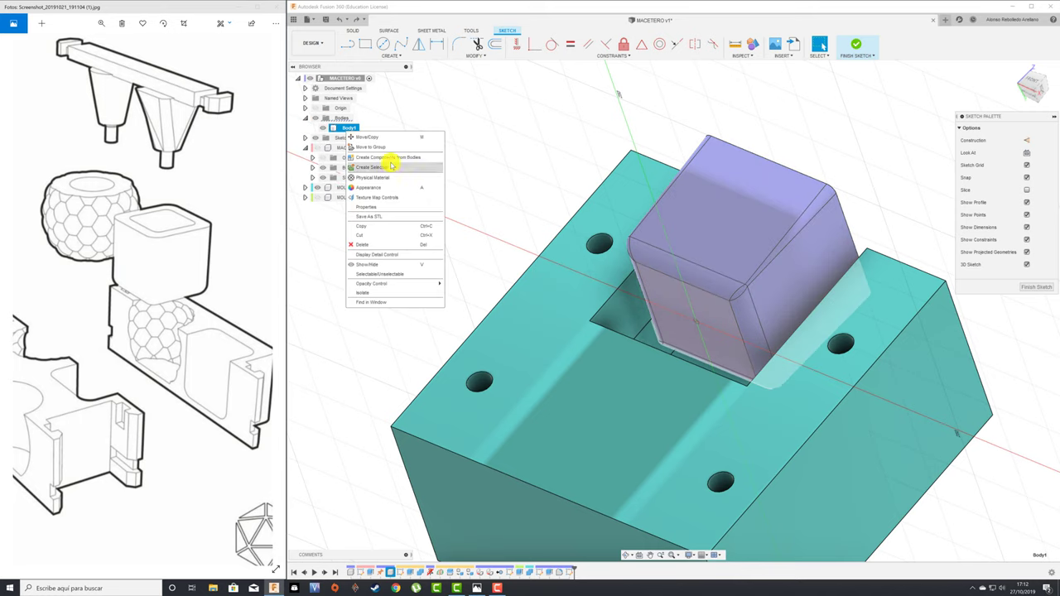
click(391, 158)
double_click(354, 187)
text(MACHO)
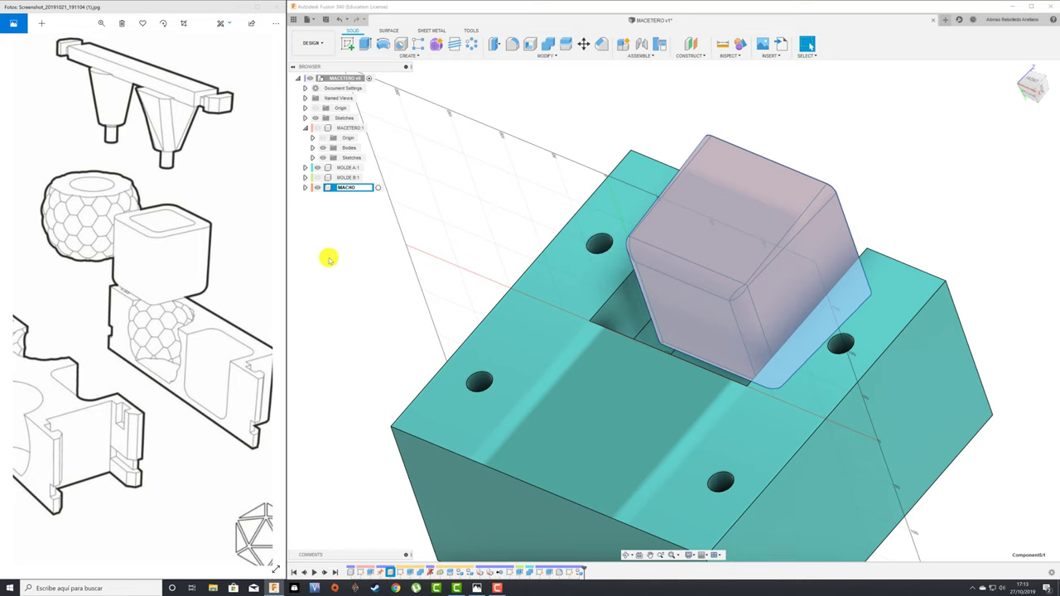
click(364, 281)
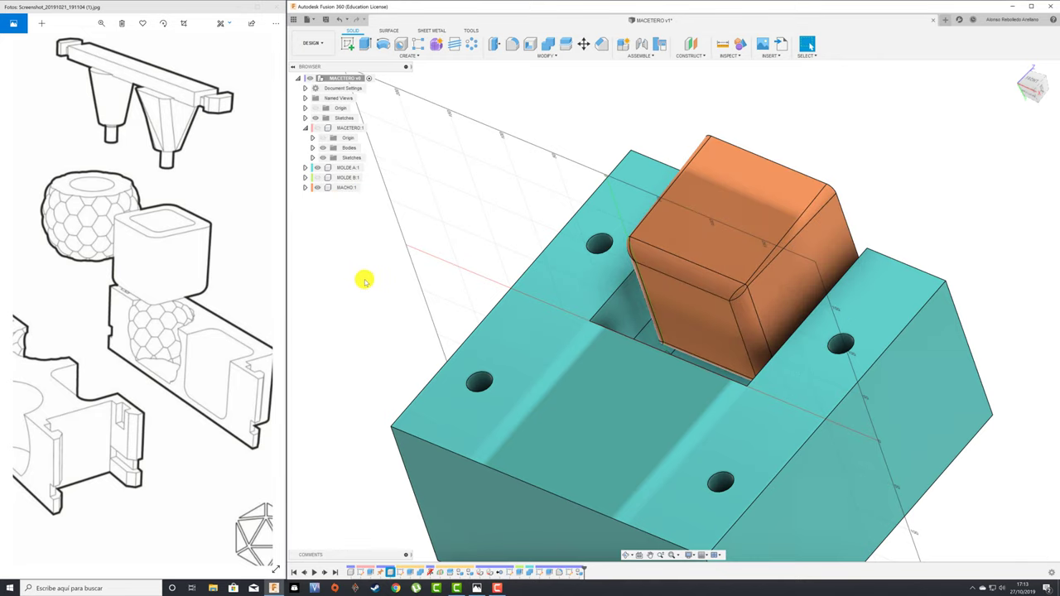
Activate MACHO and sketch a small circle on the core's bottom face
click(352, 189)
click(367, 188)
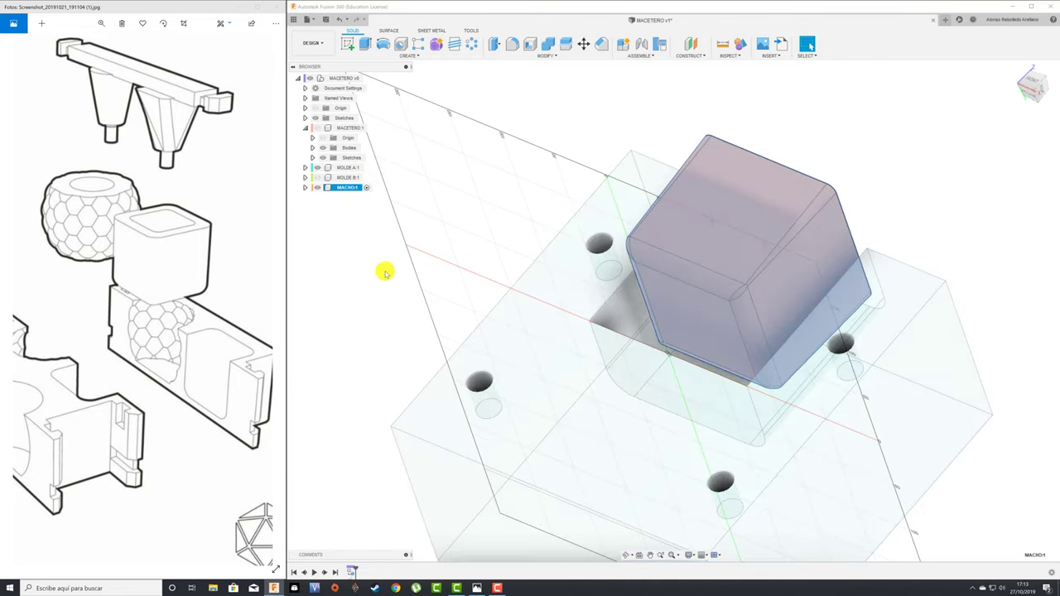
click(385, 274)
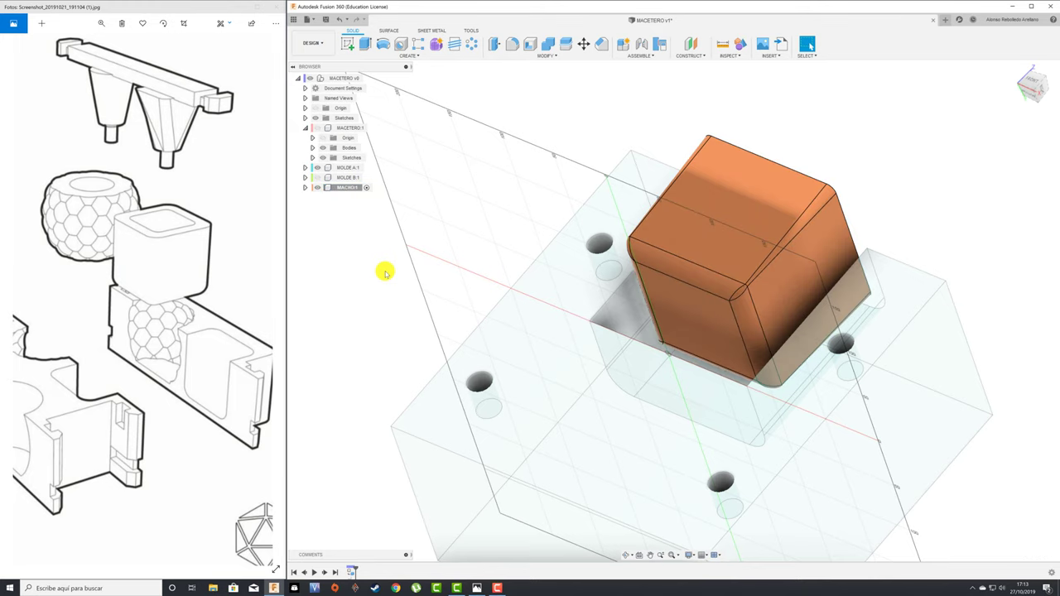
click(355, 46)
click(684, 307)
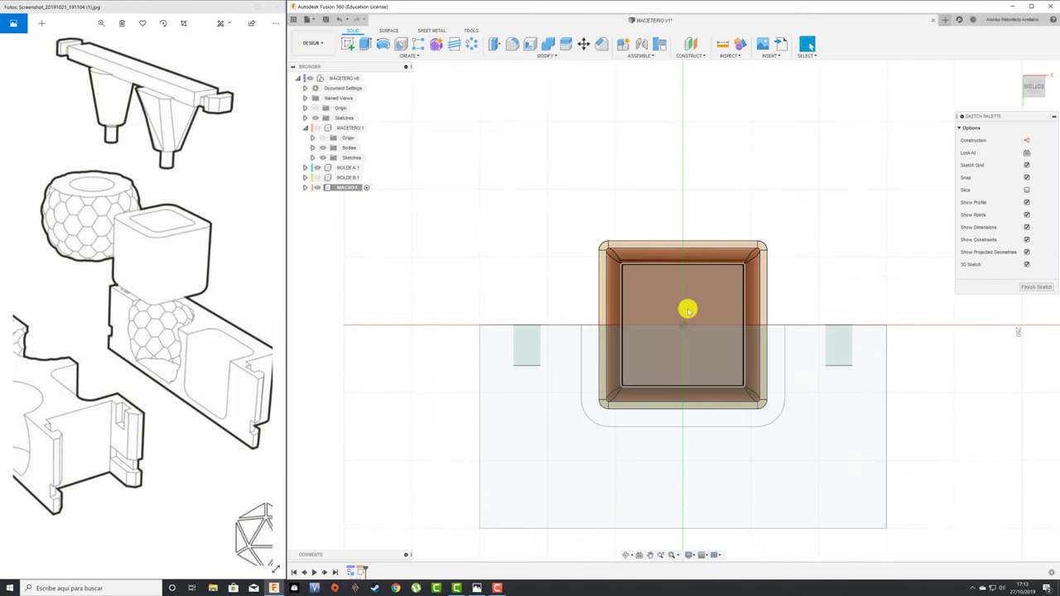
key(c)
click(684, 325)
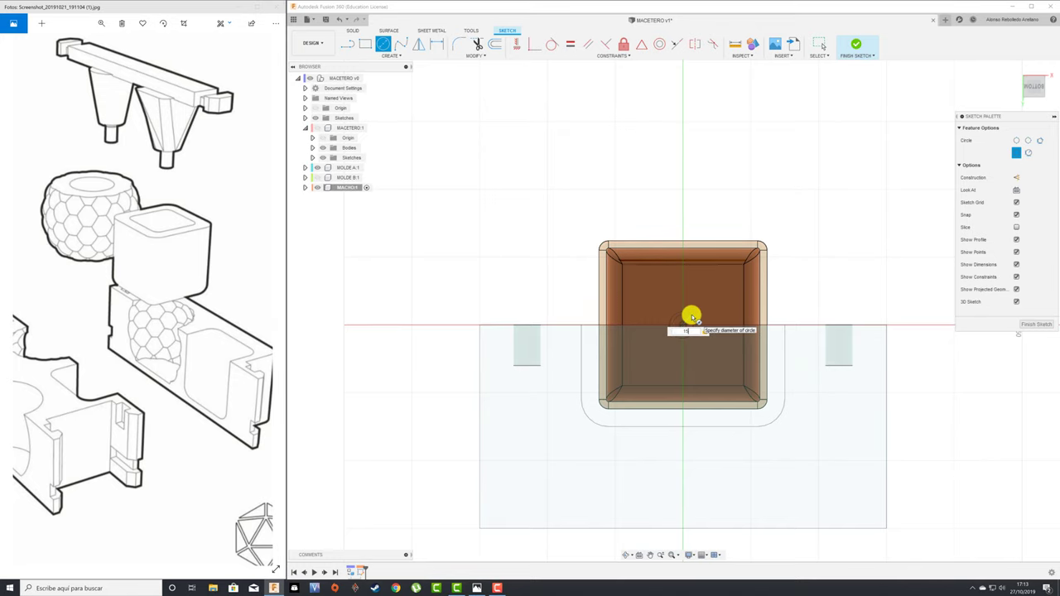
key(Escape)
shift+middle_drag(692, 317, 552, 298)
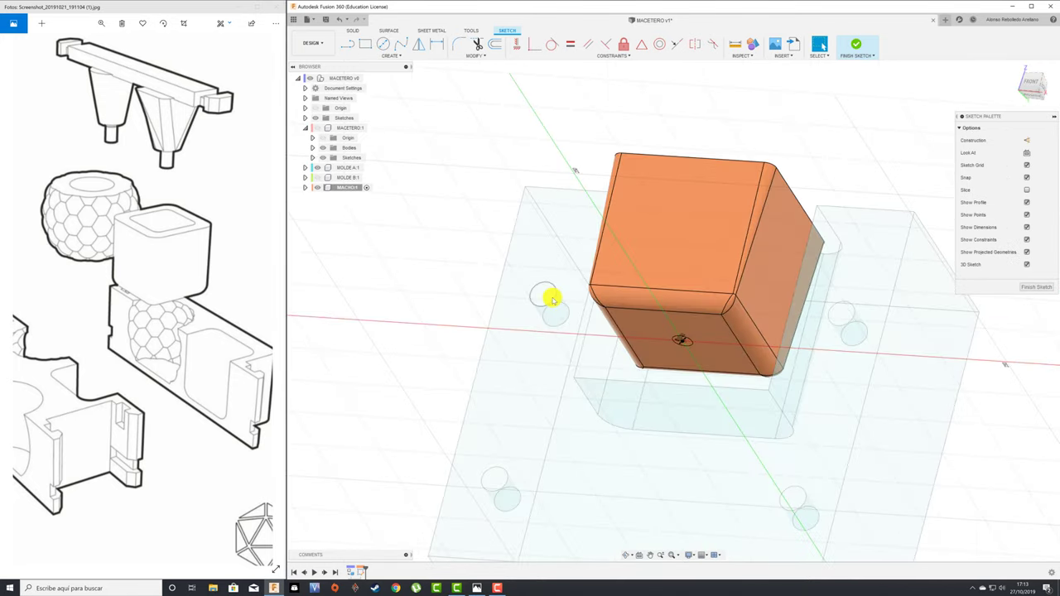
Extrude the circle 50 mm into a joined pin and show the second mold half again
key(e)
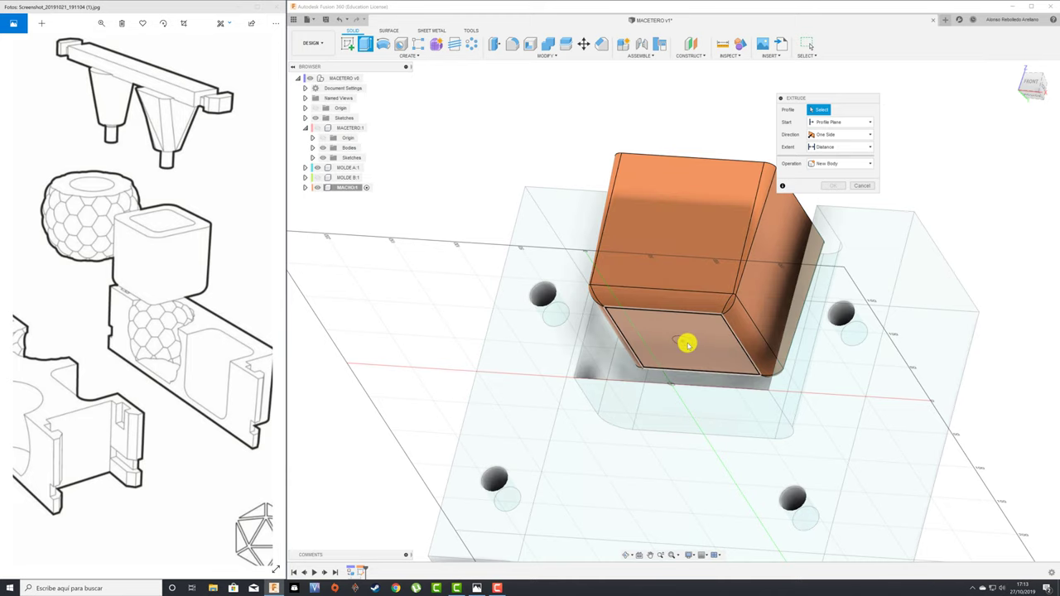
scroll(689, 340, up, 2)
scroll(700, 340, up, 2)
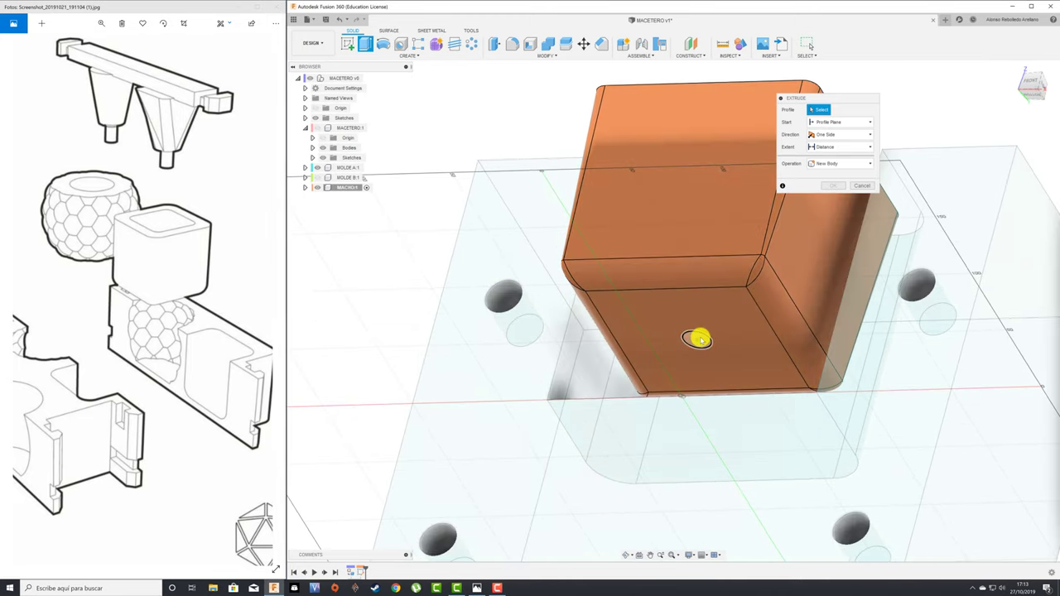
click(700, 340)
drag(700, 340, 688, 437)
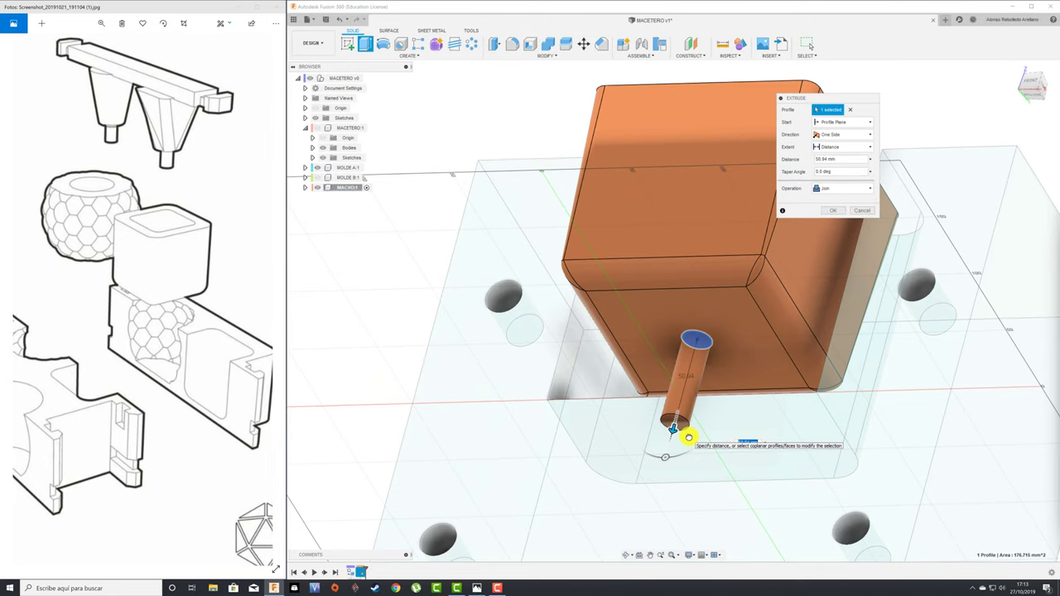
click(833, 211)
click(317, 177)
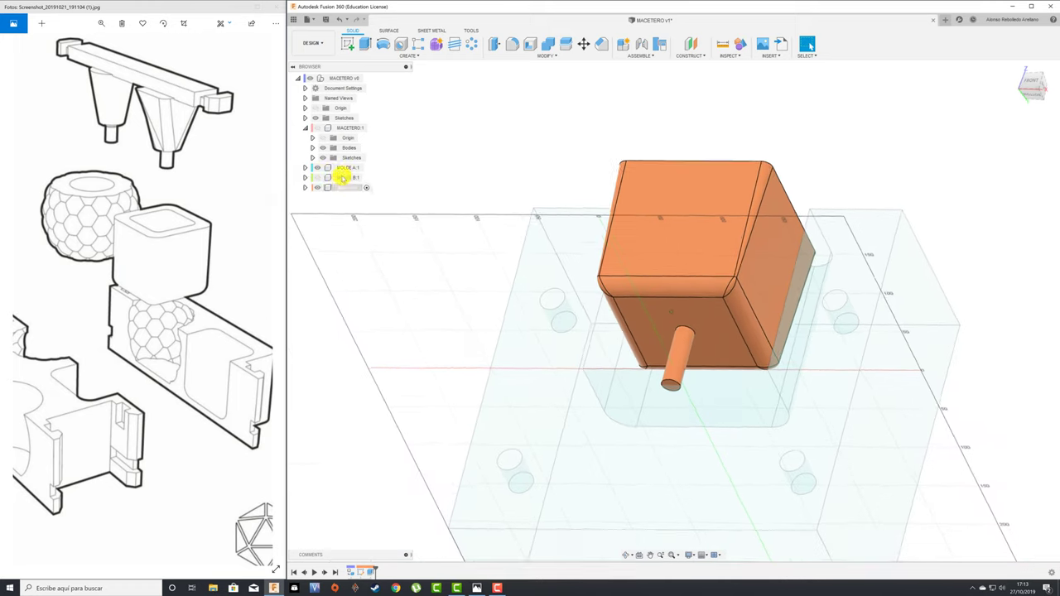
Browse the MACETERO components, activating MOLDE A and checking the MOLDE B body
click(305, 128)
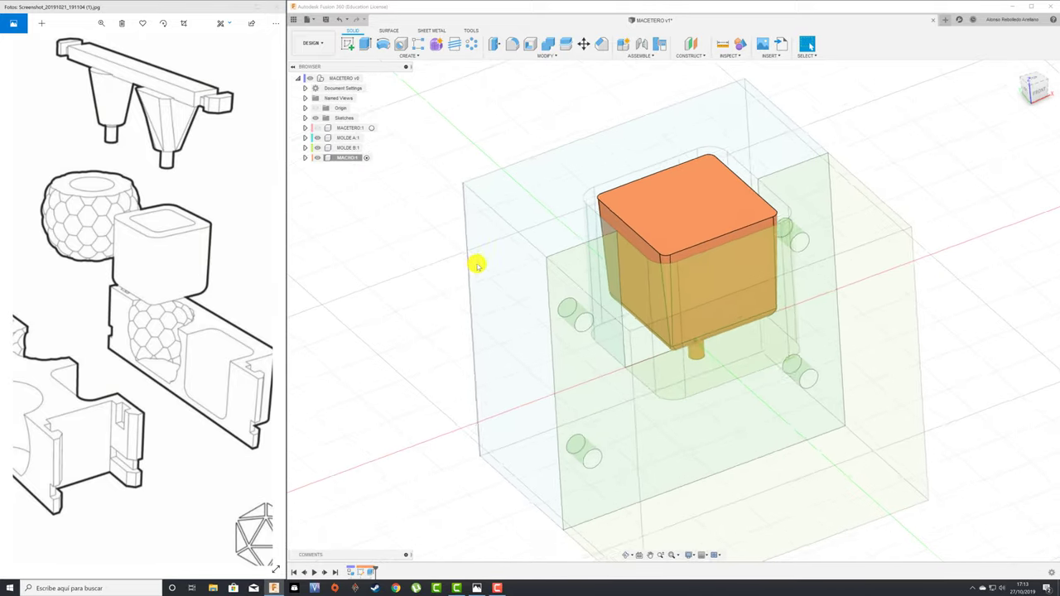
click(363, 79)
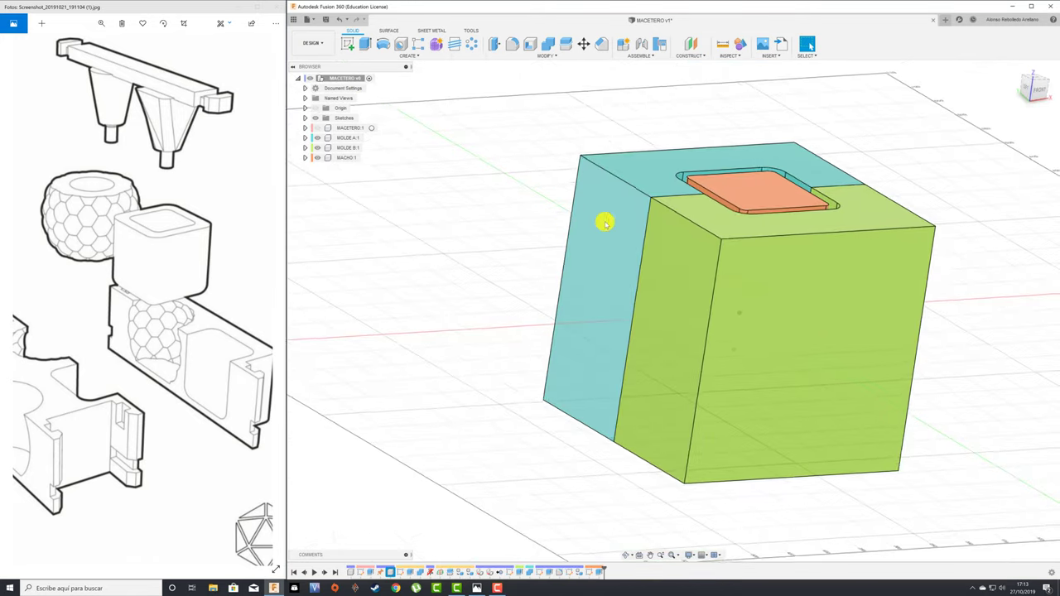
click(608, 254)
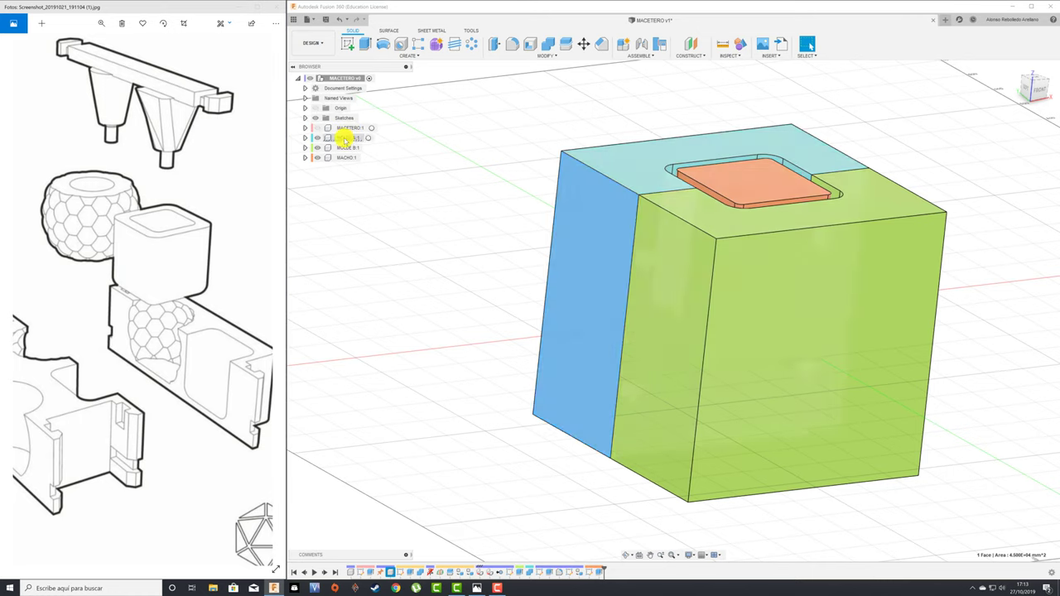
click(368, 138)
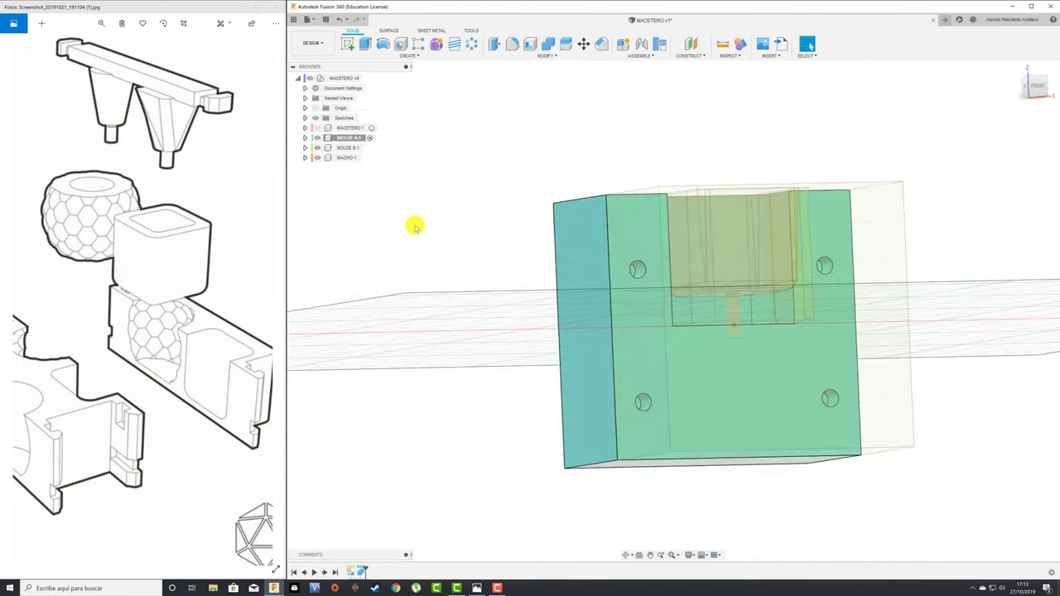
click(346, 147)
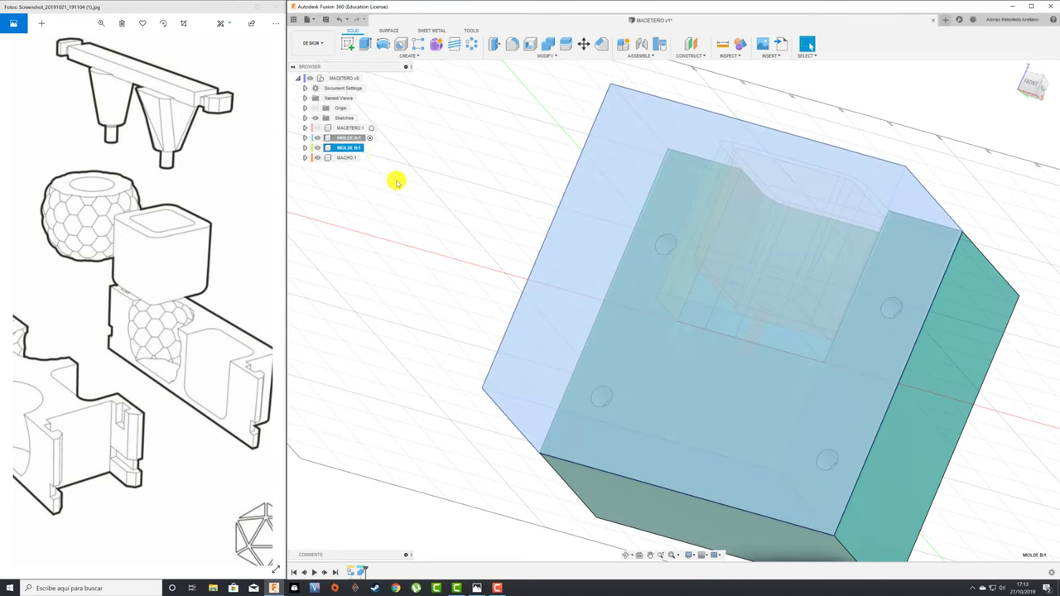
click(396, 182)
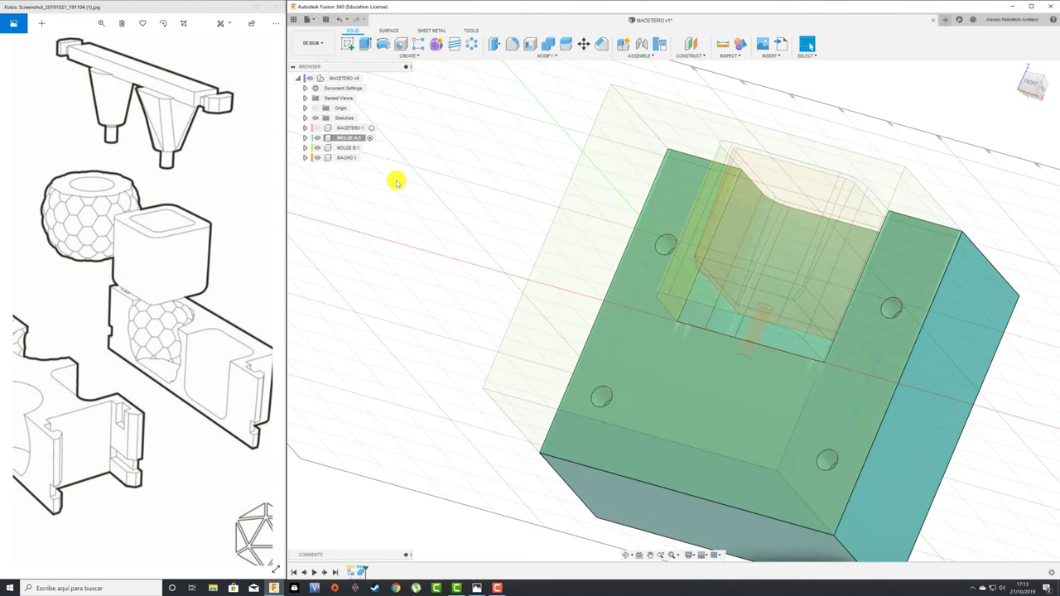
Reactivate the top-level MACETERO assembly and drag the mold halves and orange core apart
shift+middle_drag(319, 139, 307, 135)
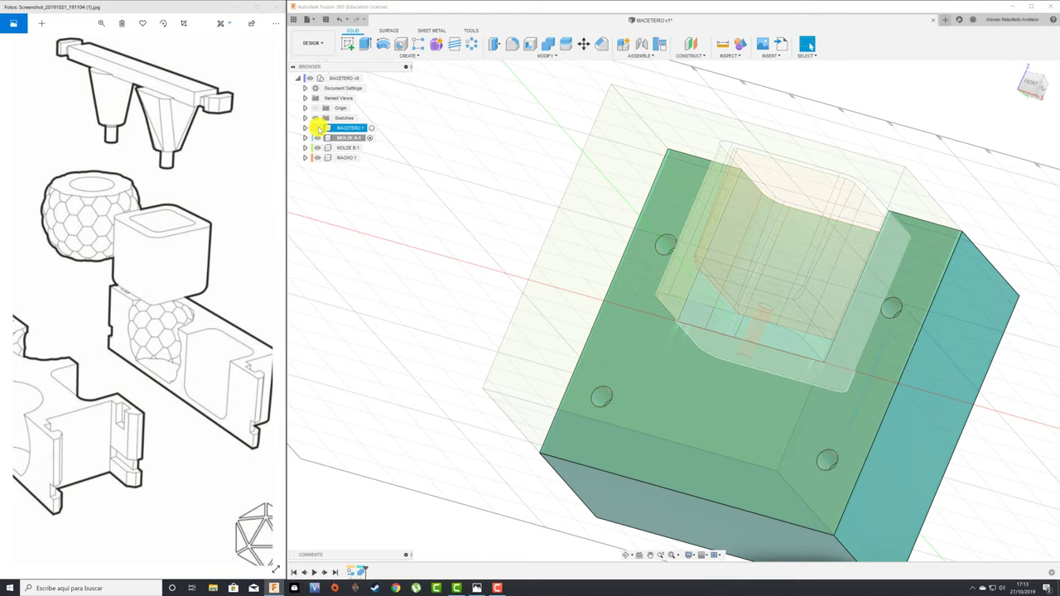
scroll(402, 201, down, 2)
shift+middle_drag(403, 201, 356, 83)
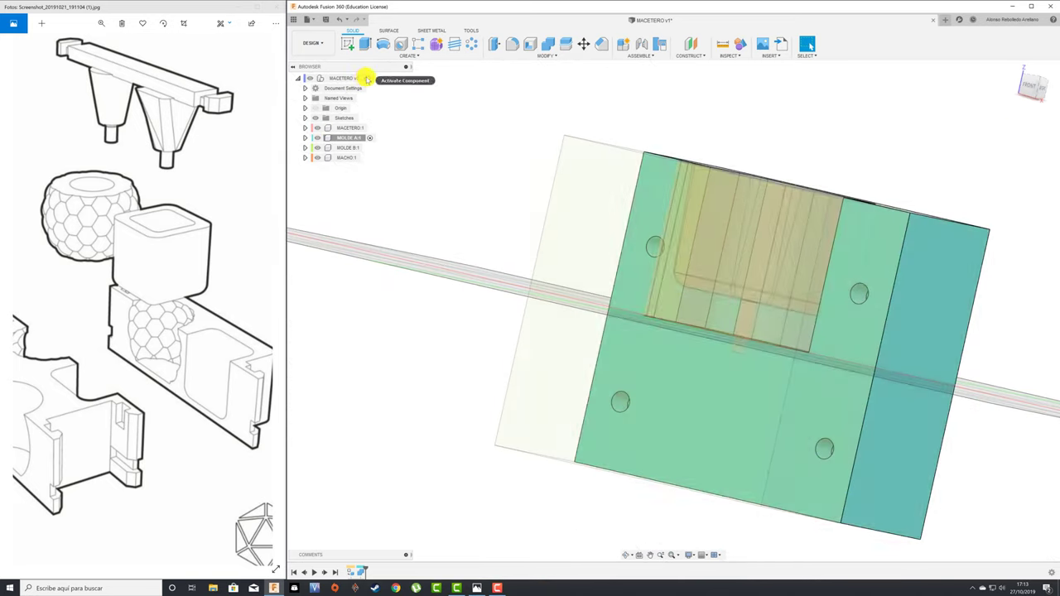
double_click(358, 79)
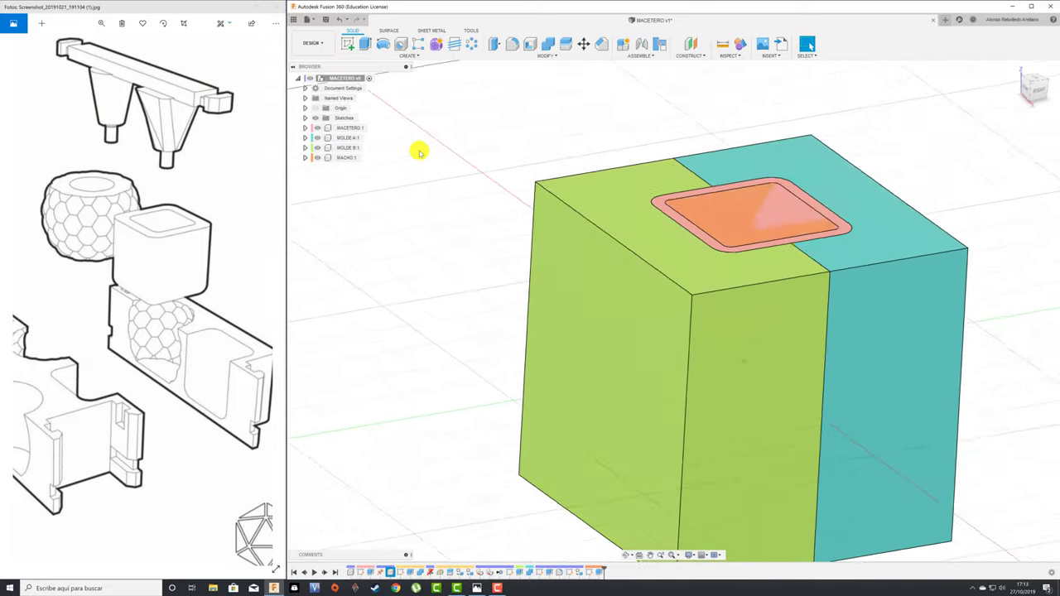
click(348, 127)
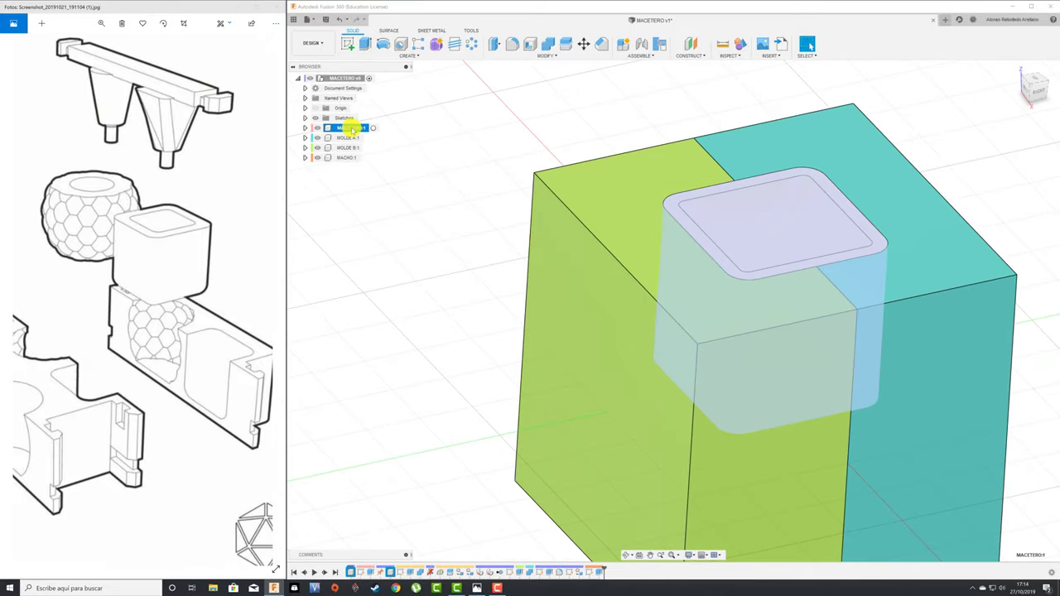
click(434, 237)
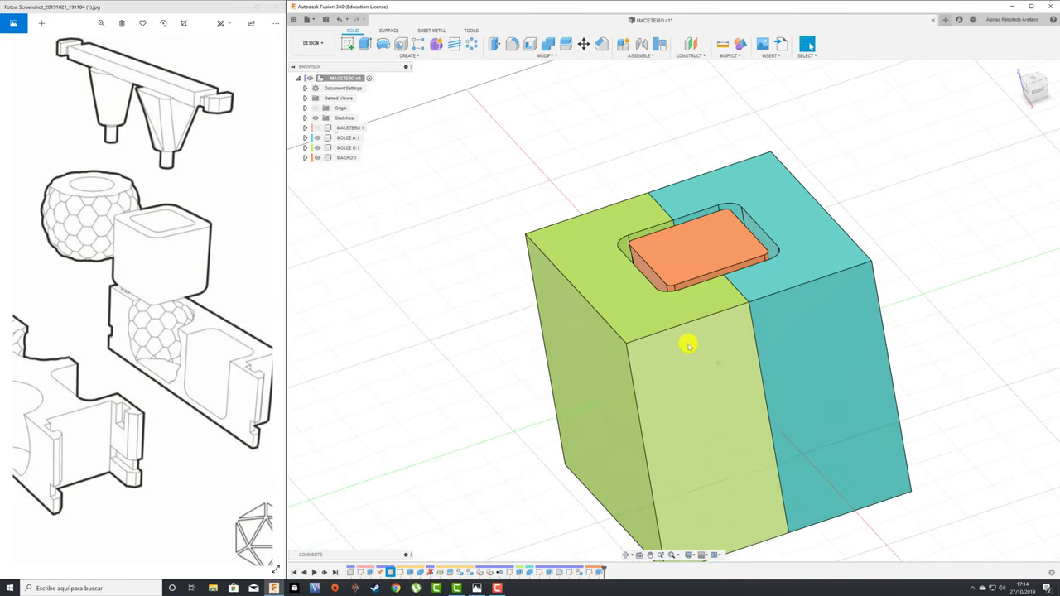
mouse_move(472, 381)
shift+middle_down()
mouse_move(550, 432)
mouse_move(699, 389)
mouse_move(781, 337)
mouse_move(860, 97)
shift+middle_up()
Regroup the parts, then cut the orange MACHO core out of the teal mold half, keeping the core
click(851, 44)
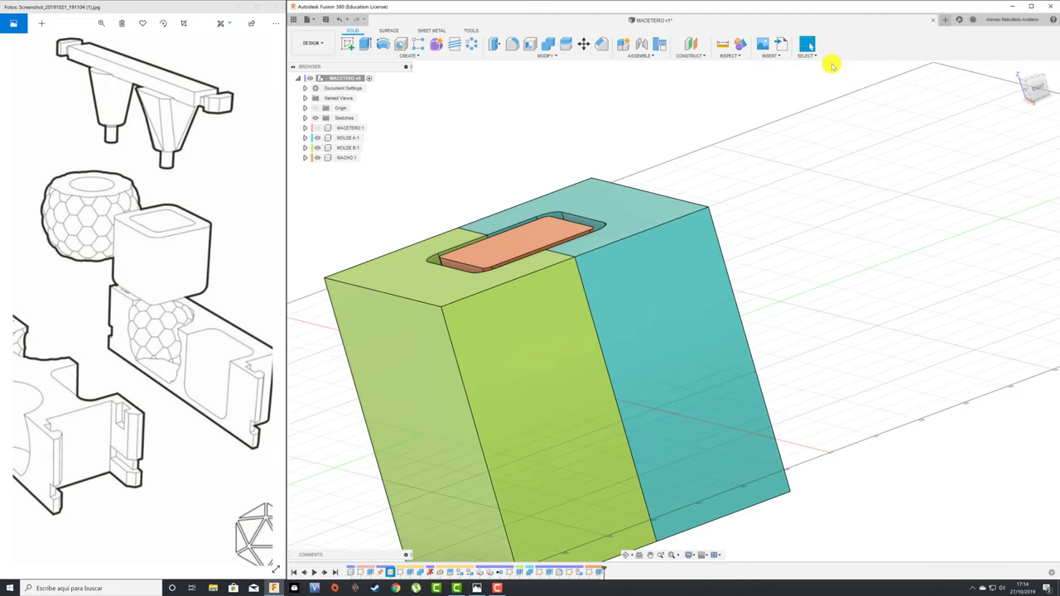
click(548, 43)
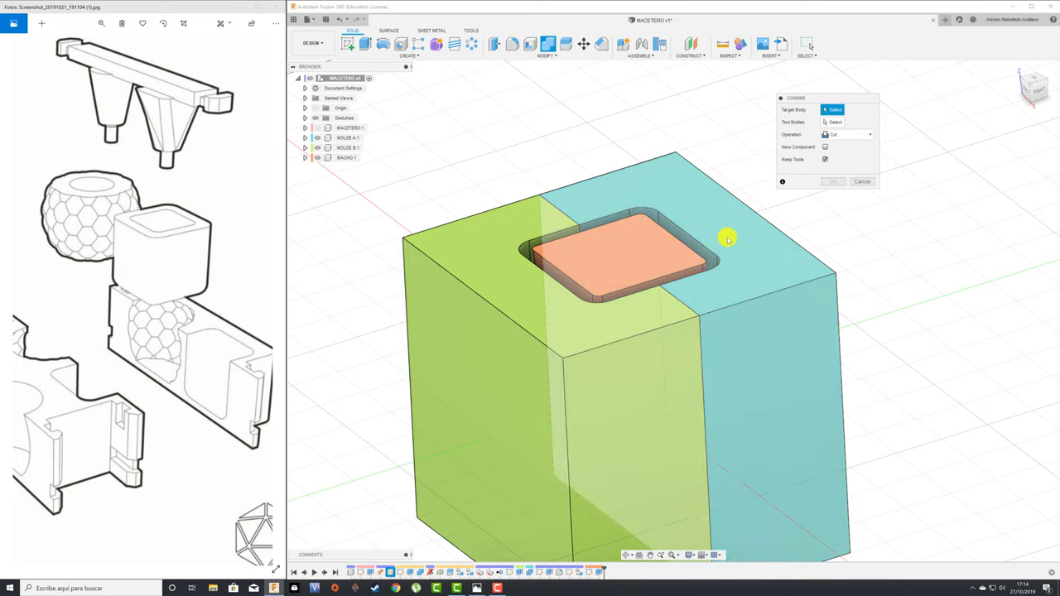
click(731, 240)
click(596, 253)
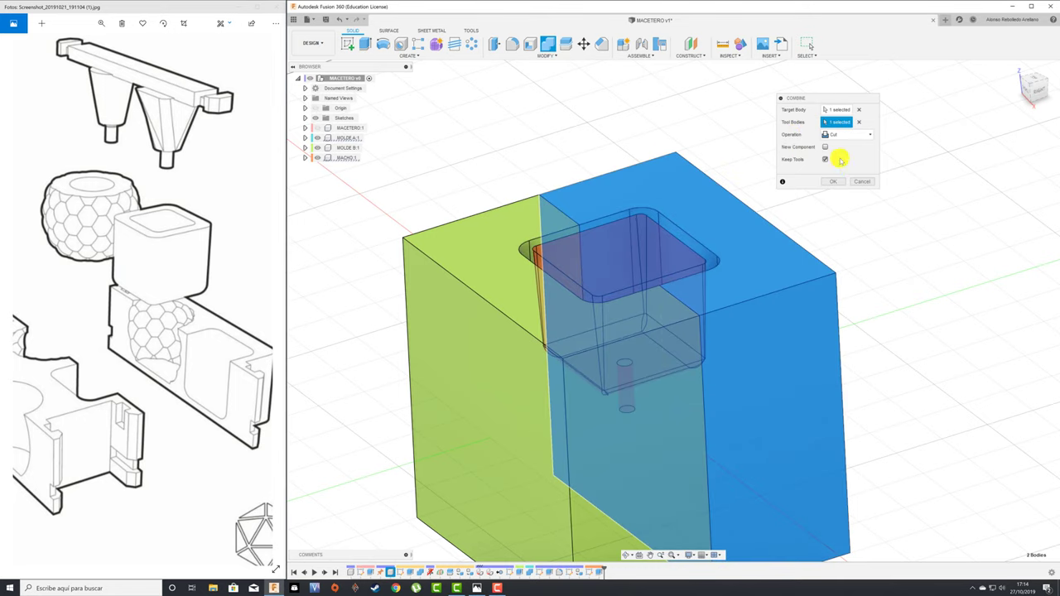
click(835, 181)
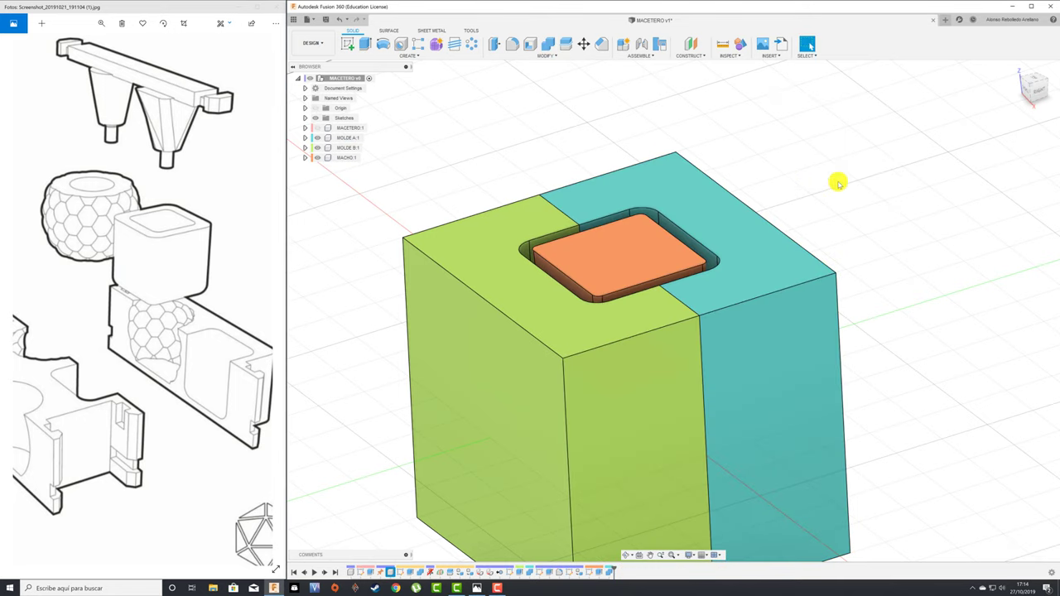
Cut the MACHO core out of the green mold half, then drag the teal half aside to check
click(547, 43)
click(507, 233)
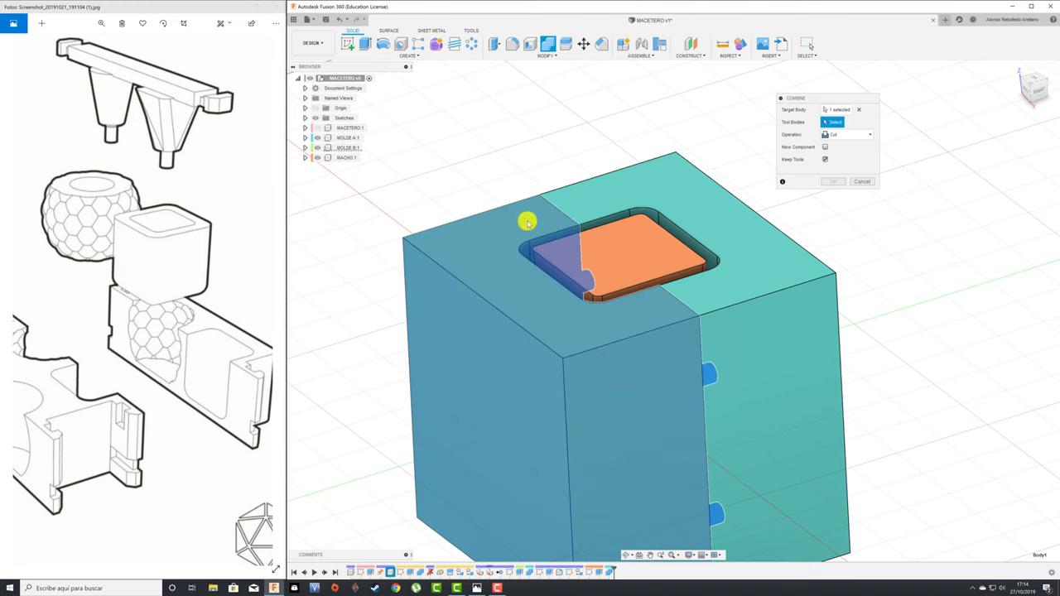
click(631, 242)
click(828, 182)
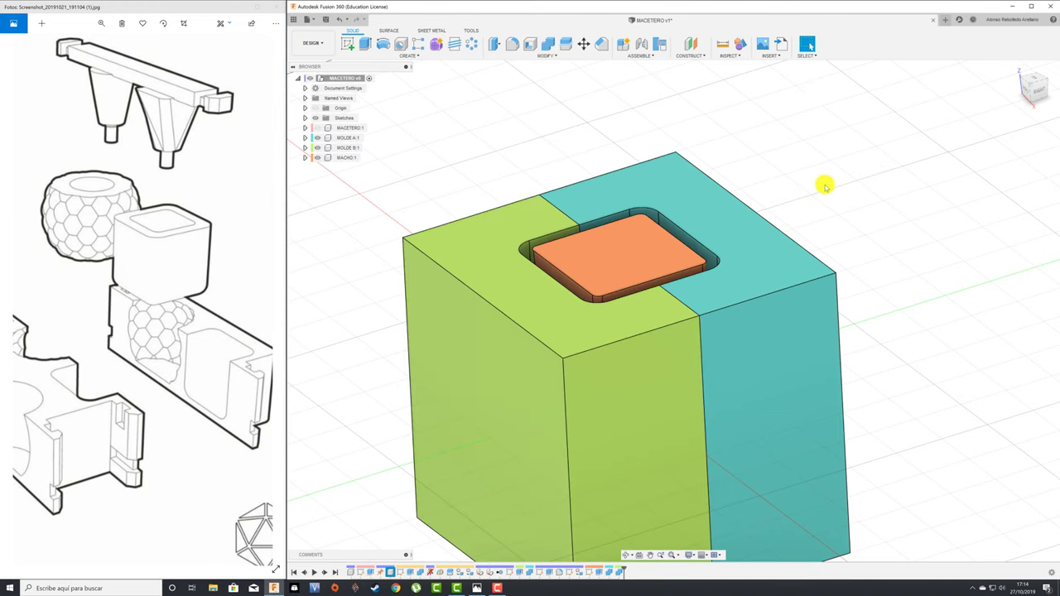
drag(824, 182, 831, 337)
Reassemble the parts, inspect the MOLDE A, MOLDE B and MACHO bodies, and use a perspective camera
mouse_move(830, 337)
shift+middle_down()
mouse_move(547, 438)
mouse_move(457, 450)
mouse_move(621, 494)
mouse_move(698, 498)
mouse_move(677, 459)
mouse_move(670, 272)
mouse_move(733, 169)
shift+middle_up()
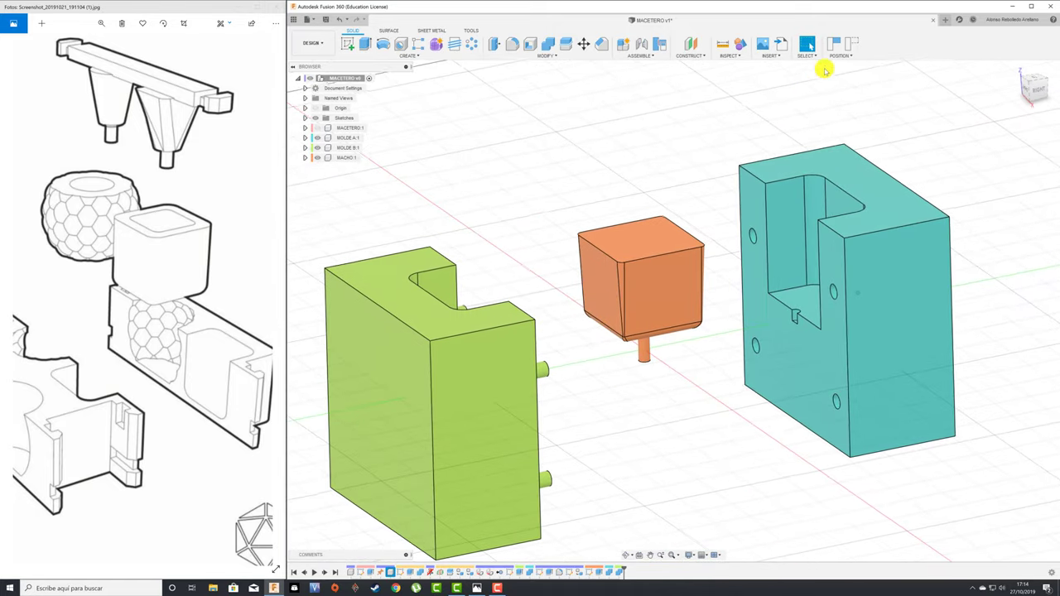
click(853, 43)
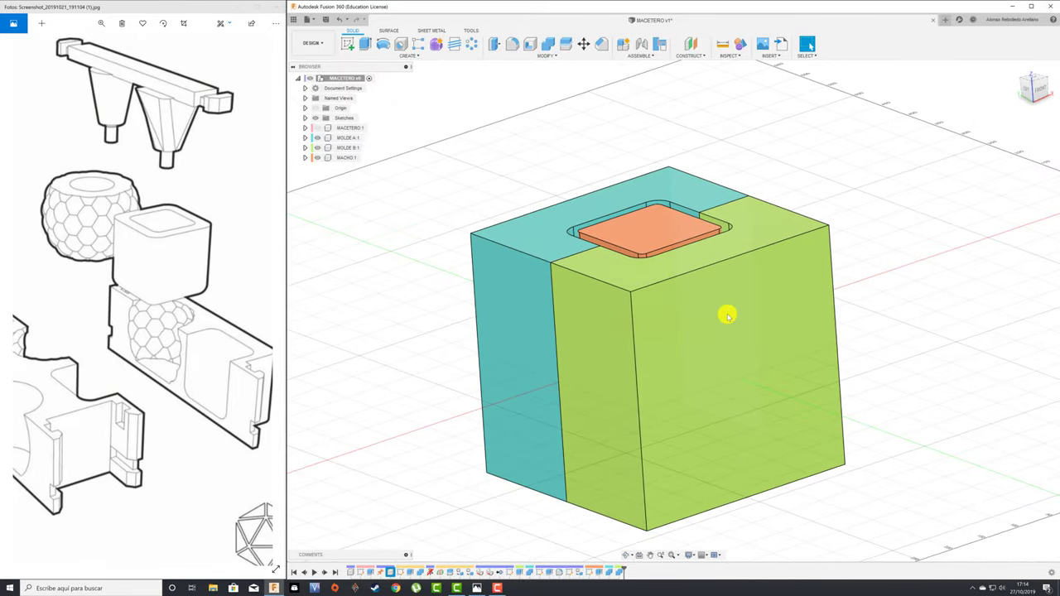
click(348, 137)
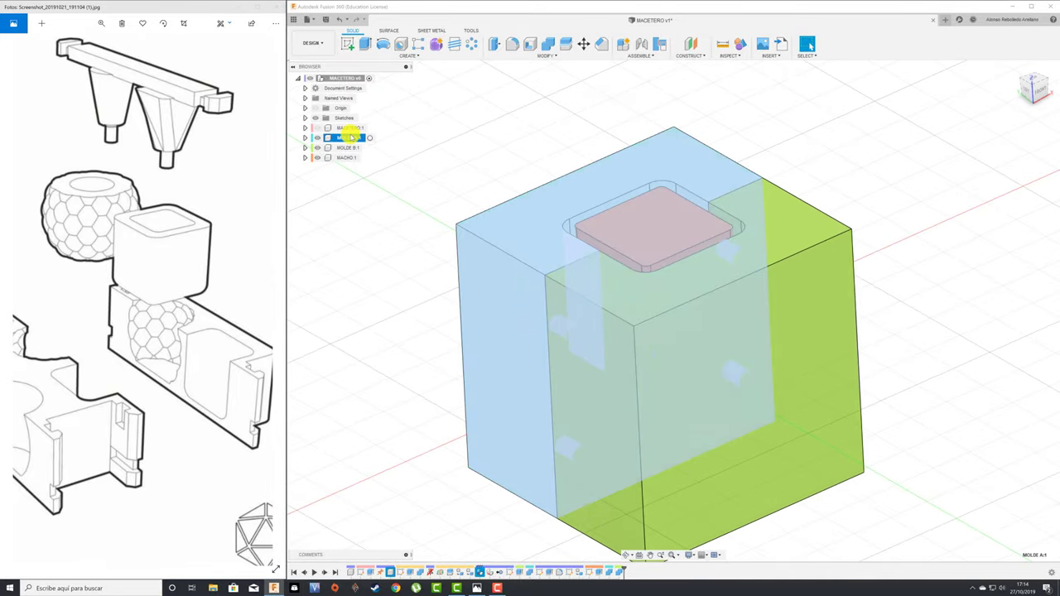
click(350, 147)
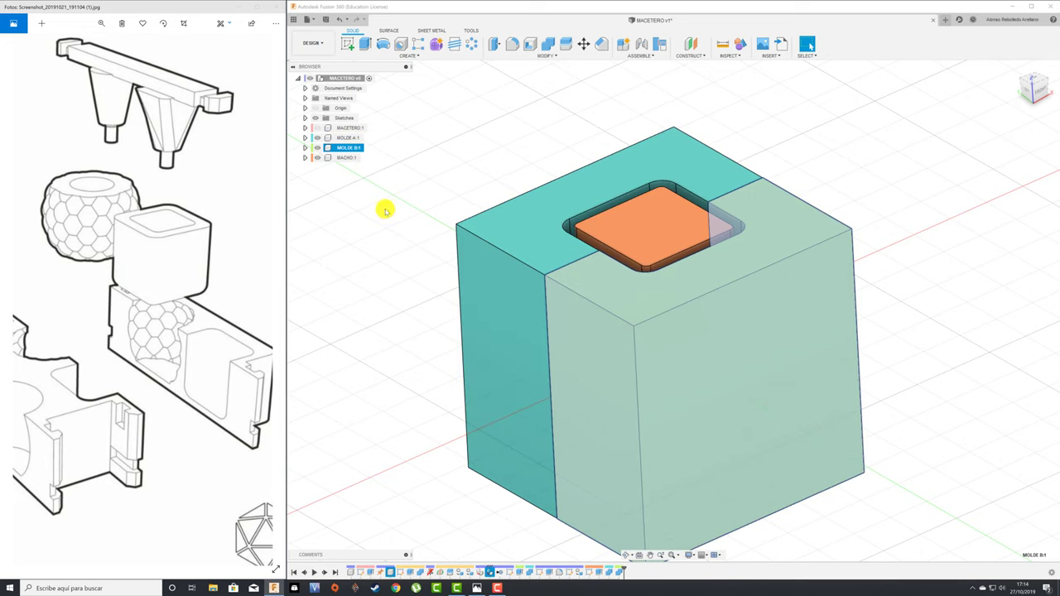
click(349, 158)
click(427, 172)
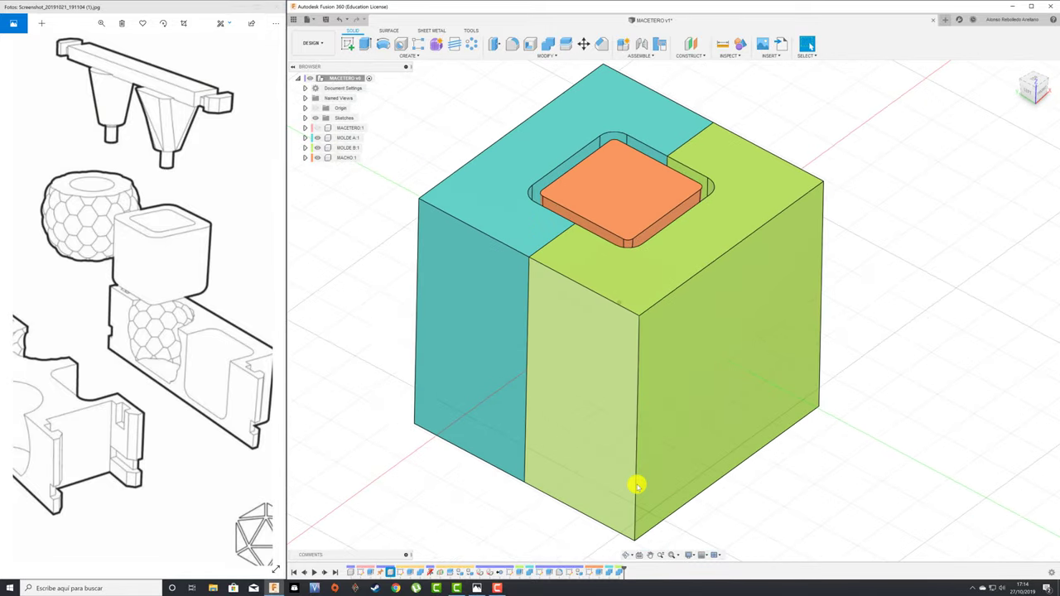
click(692, 555)
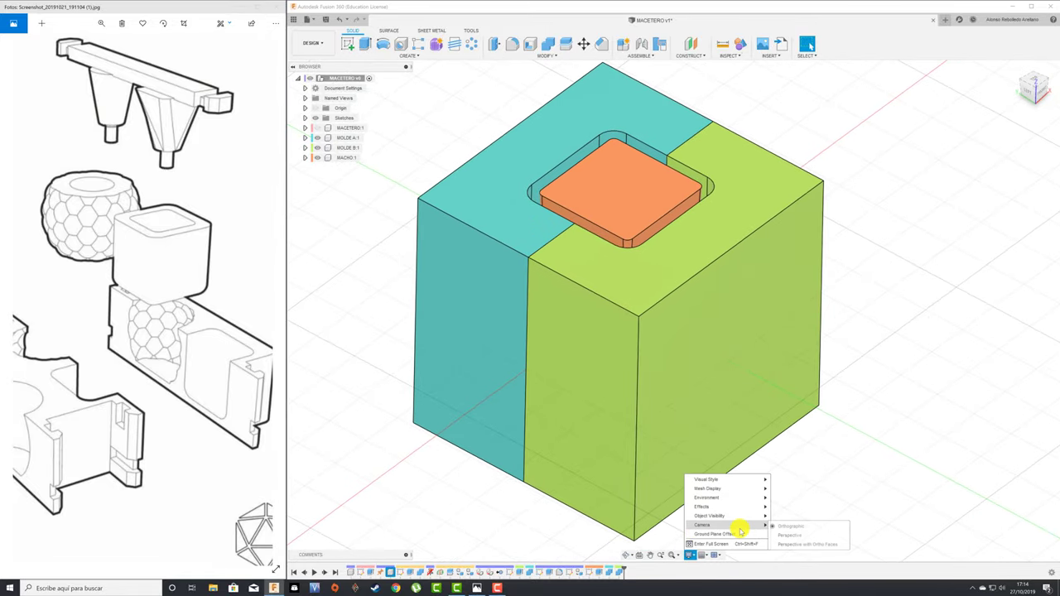
click(787, 545)
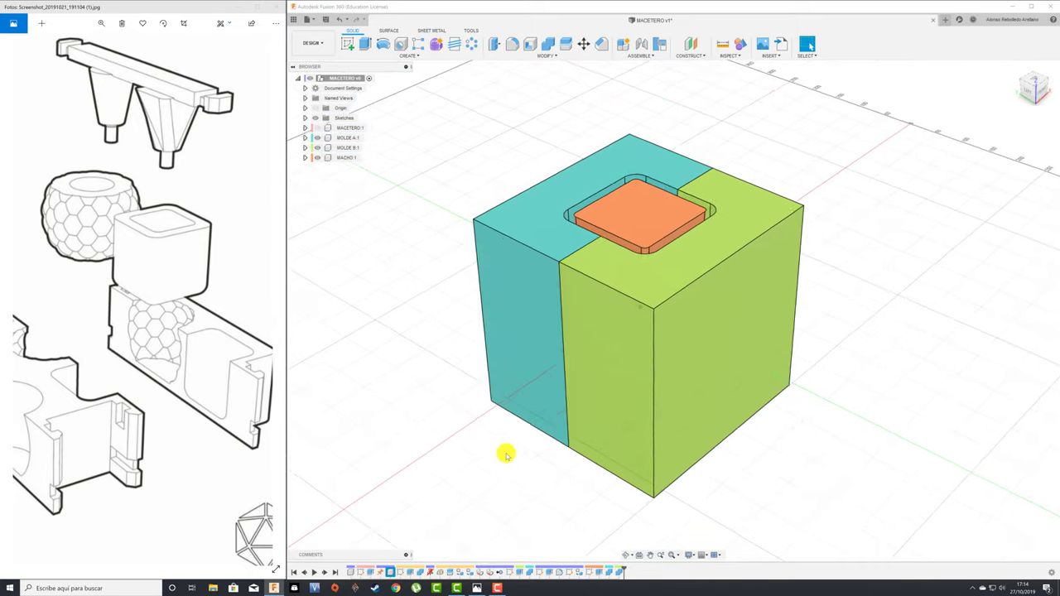
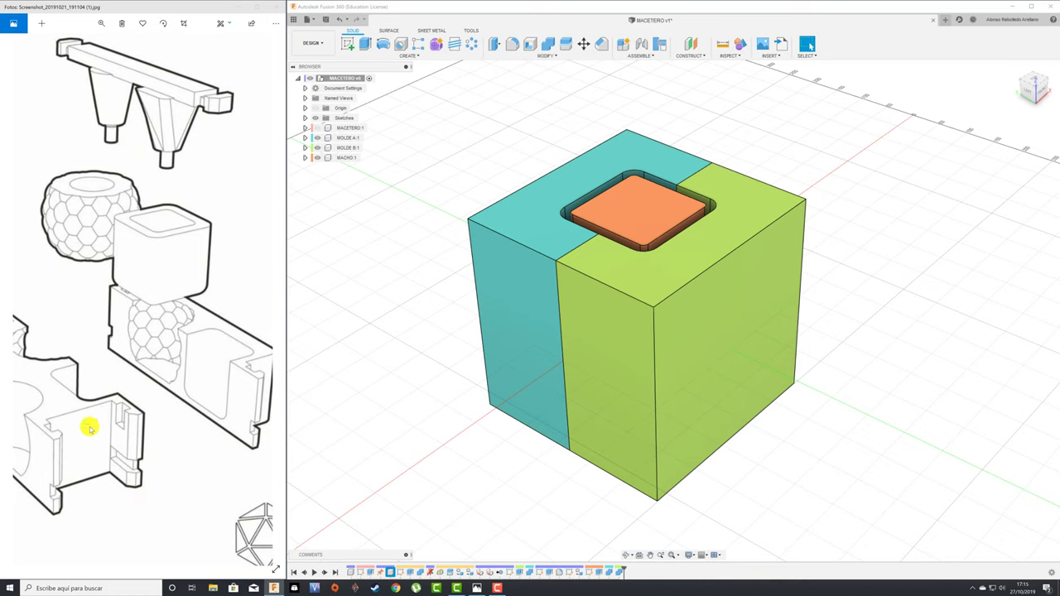
Pull the orange core out to inspect the cube's top cavity, put it back, and orbit around the cube
mouse_move(647, 275)
mouse_down()
mouse_move(693, 183)
mouse_move(907, 95)
mouse_up()
mouse_move(704, 237)
shift+middle_down()
mouse_move(676, 308)
mouse_move(639, 294)
mouse_move(671, 234)
mouse_move(727, 185)
shift+middle_up()
click(852, 42)
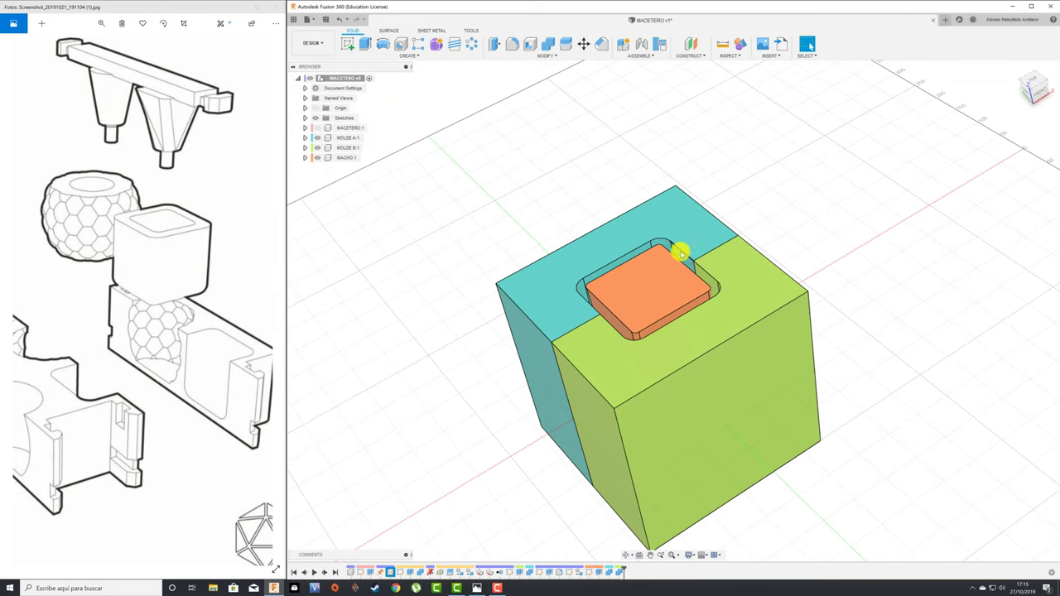
mouse_move(705, 304)
shift+middle_down()
mouse_move(635, 334)
mouse_move(456, 273)
shift+middle_up()
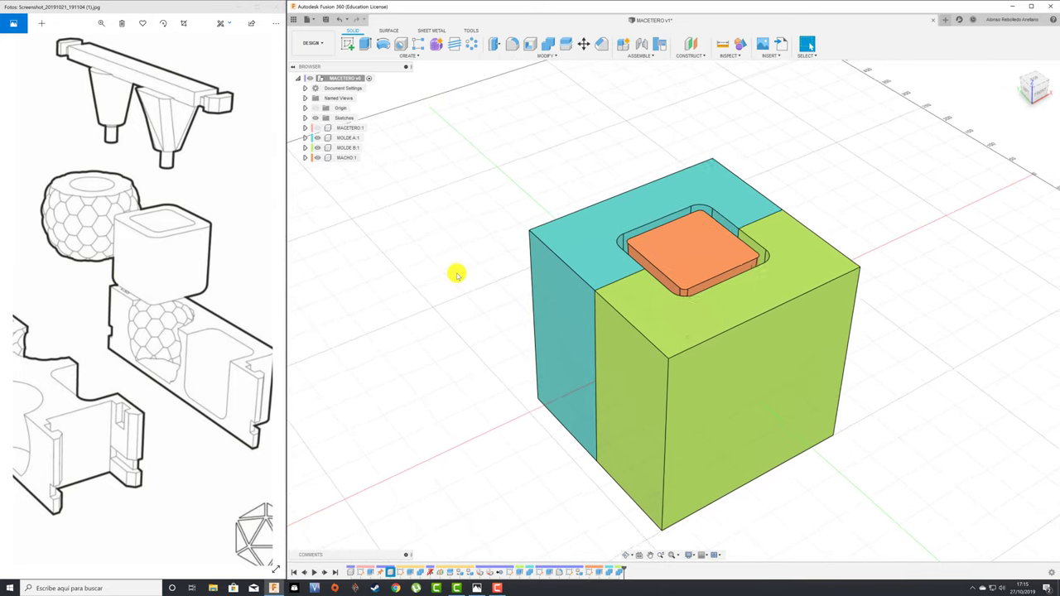
shift+middle_drag(457, 274, 475, 274)
shift+middle_drag(535, 197, 499, 190)
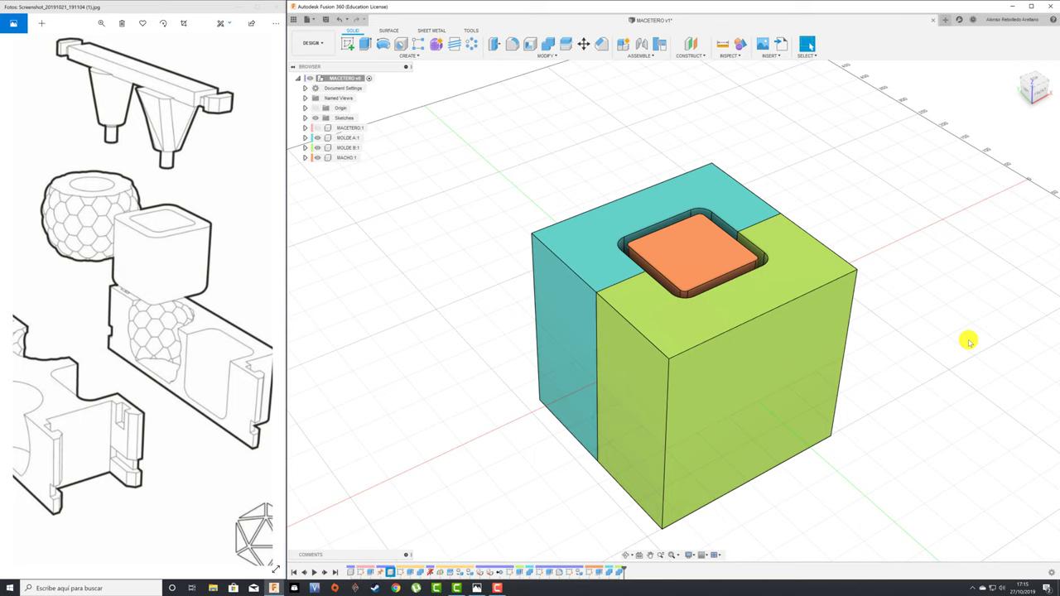
Pull the green and teal mold halves apart to expose the core, then undo so the mold closes
drag(834, 386, 1025, 414)
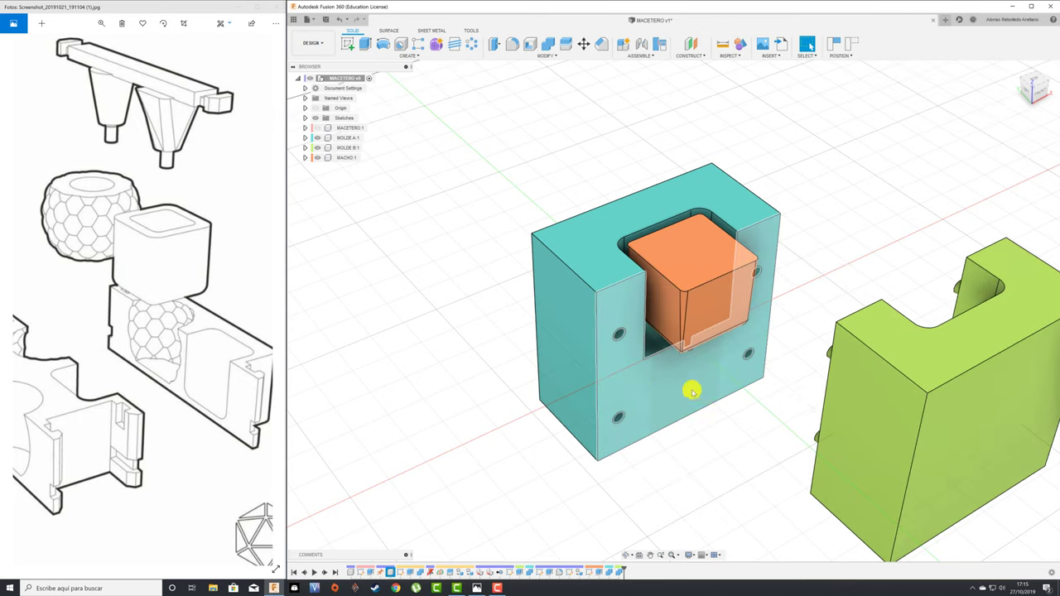
mouse_move(691, 386)
mouse_down()
mouse_move(468, 352)
mouse_move(525, 351)
mouse_up()
shift+middle_drag(525, 351, 568, 307)
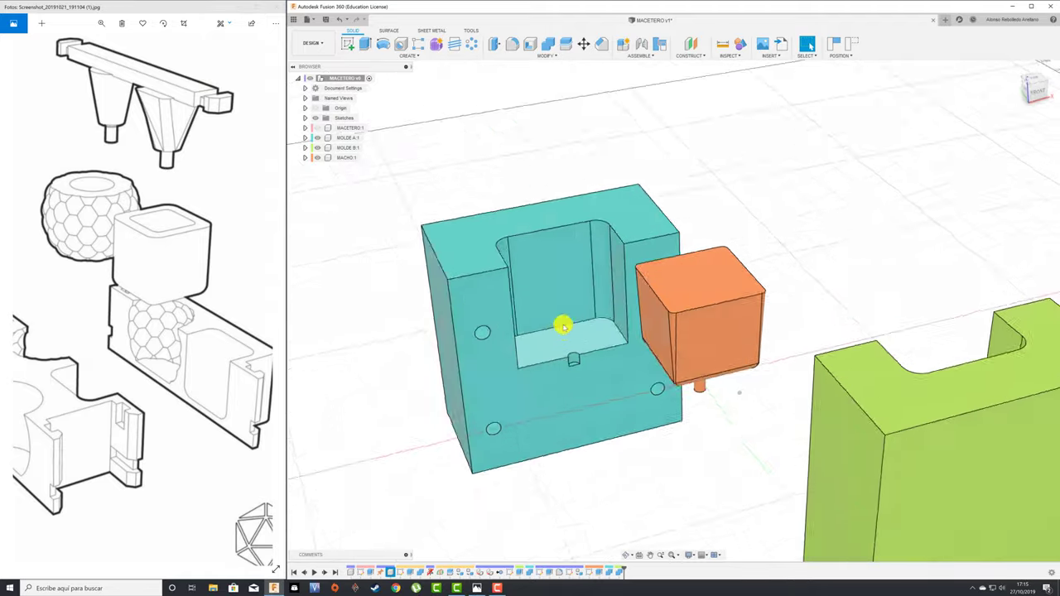
click(856, 46)
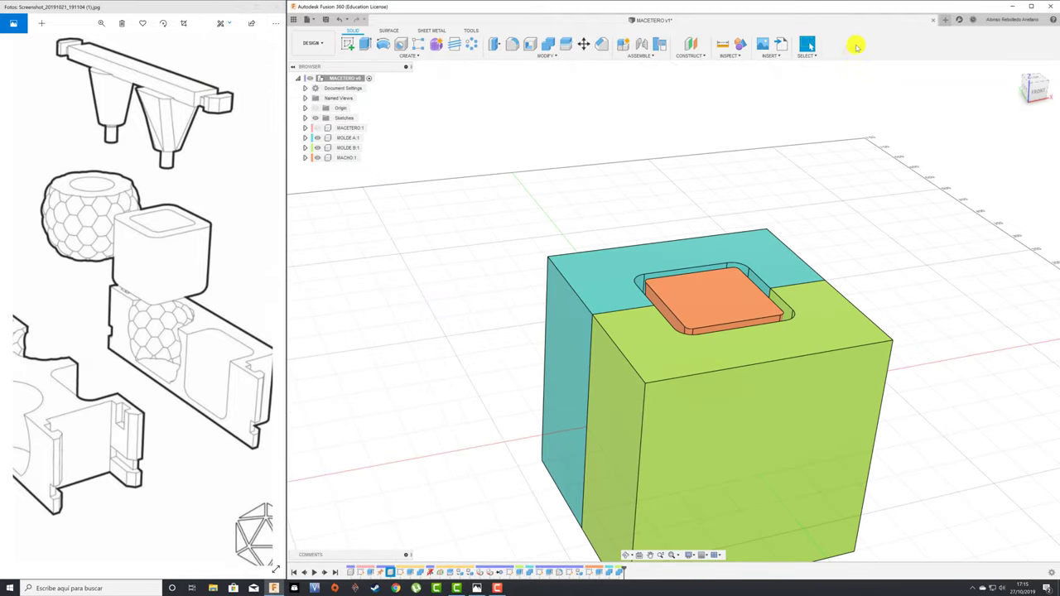
scroll(672, 275, up, 3)
scroll(690, 351, up, 3)
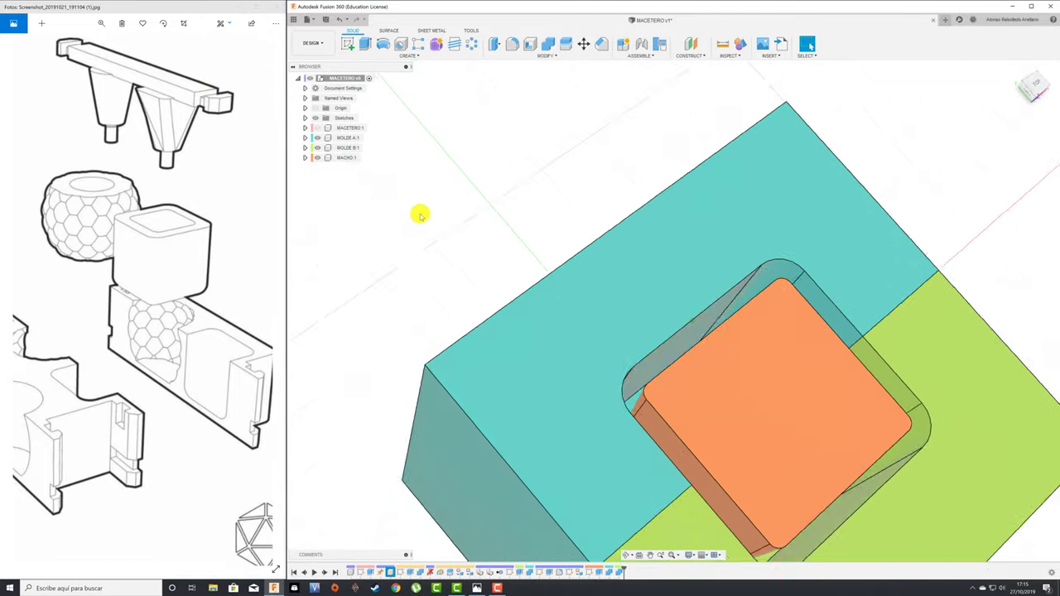
shift+middle_drag(696, 350, 402, 190)
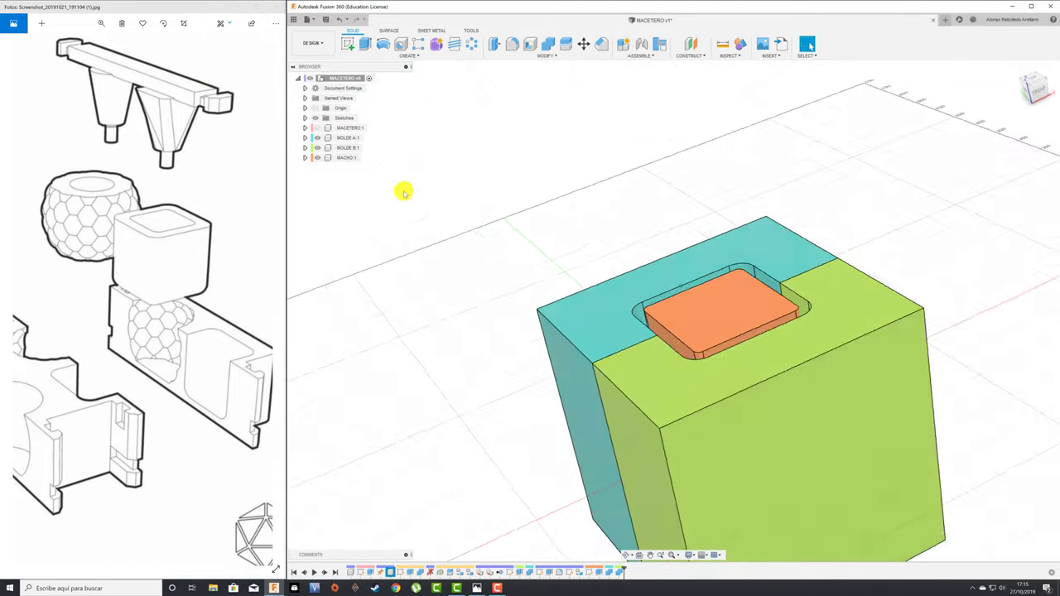
Hide MOLDE A and MACHO to inspect the MACETERO pot inside MOLDE B, then show both again
click(318, 137)
click(317, 158)
mouse_move(332, 158)
shift+middle_down()
mouse_move(377, 189)
mouse_move(734, 308)
shift+middle_up()
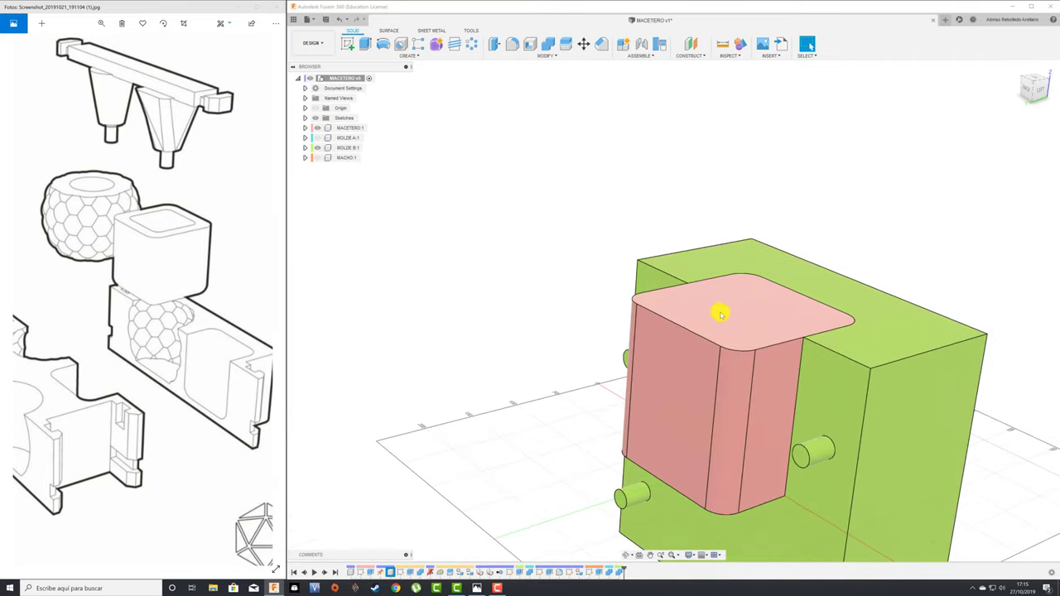
key(F6)
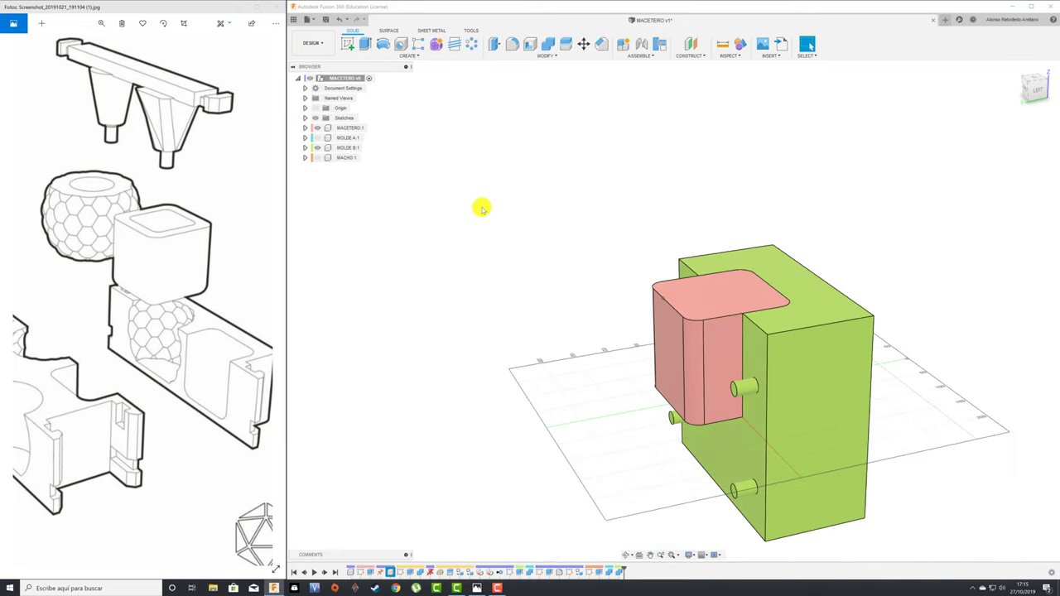
click(318, 158)
click(317, 138)
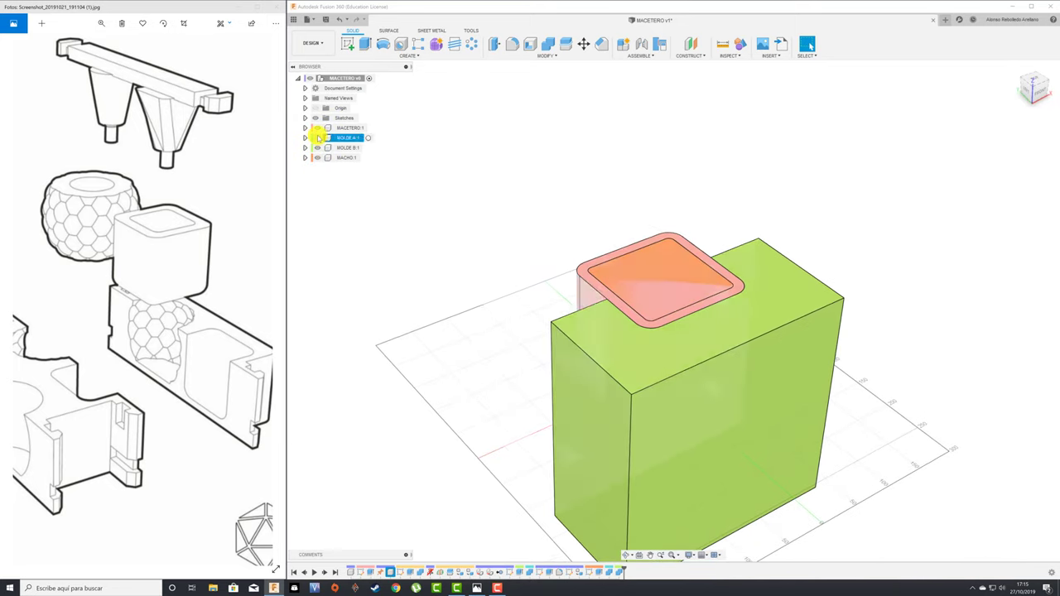